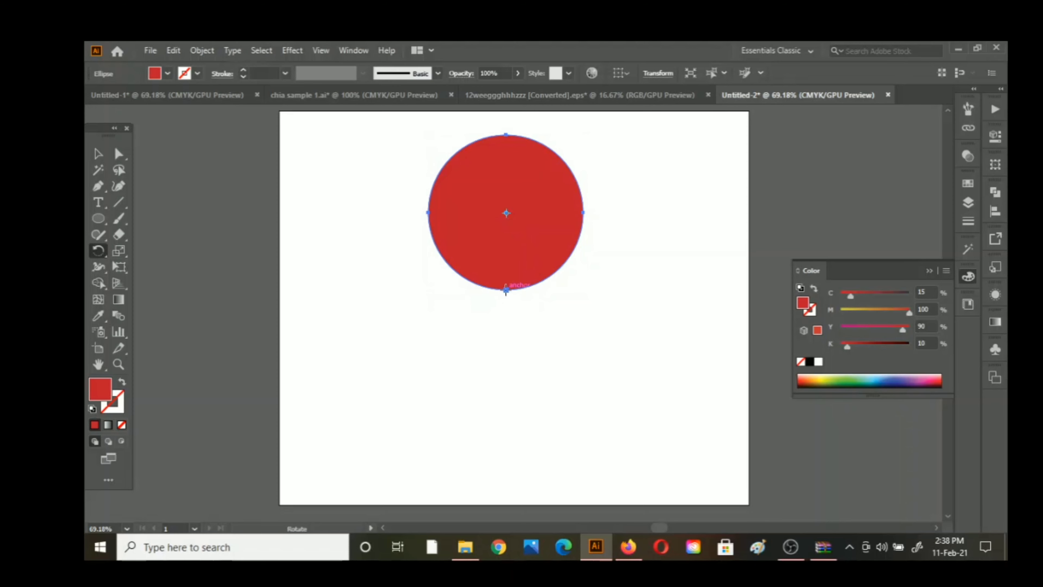
Create a copy of the red circle rotated 60° about its bottom anchor point.
left_click(506, 290)
left_click(505, 289, "alt")
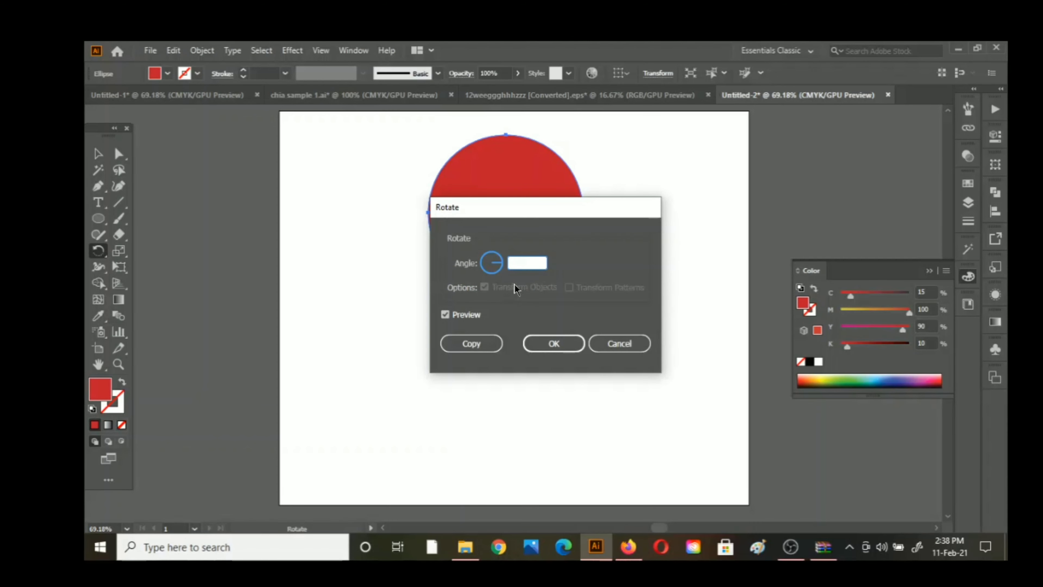
type("60")
left_click_drag(553, 203, 720, 175)
left_click(633, 282)
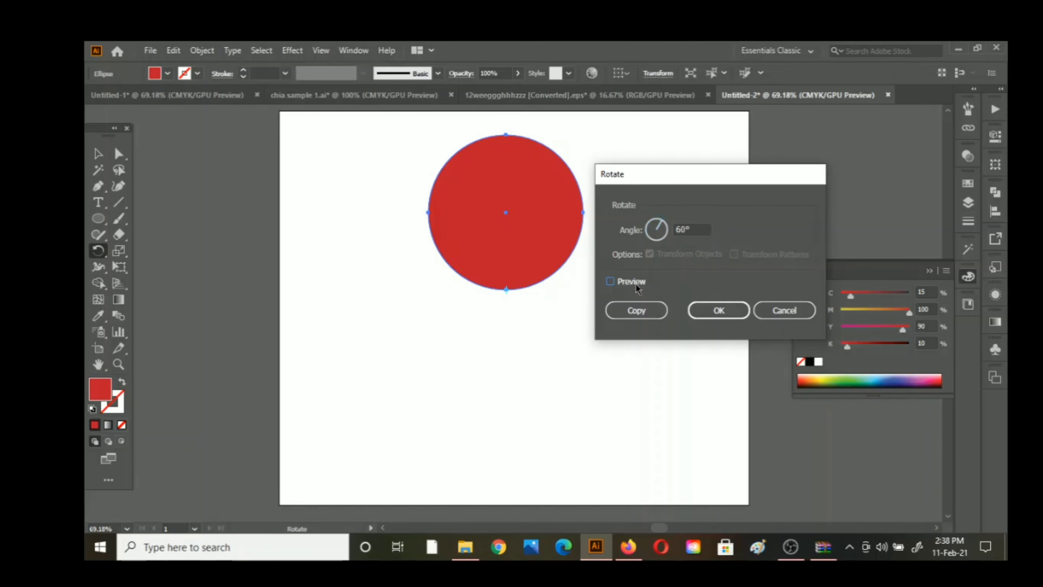
left_click(631, 284)
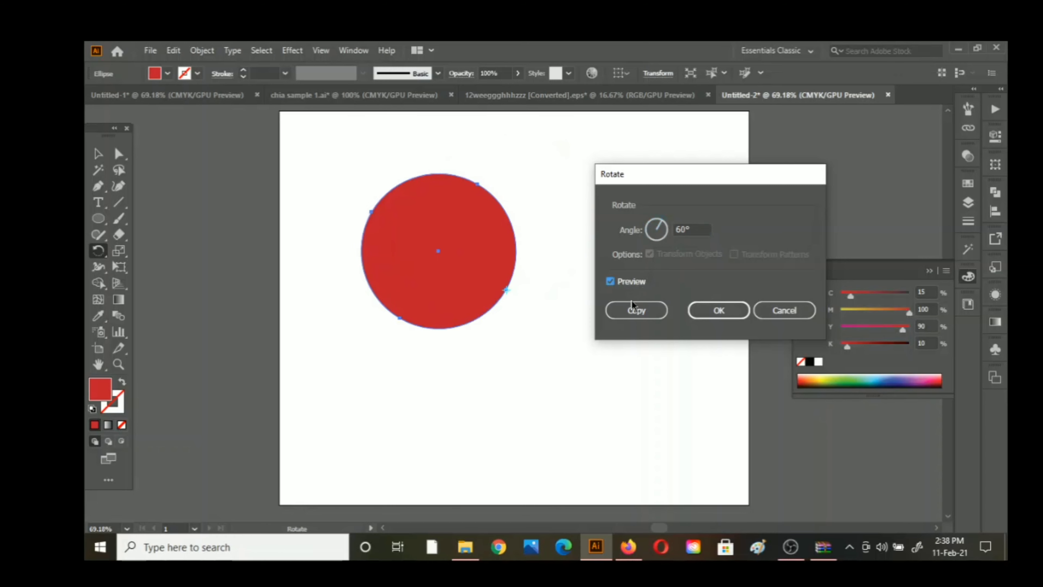
left_click(632, 307)
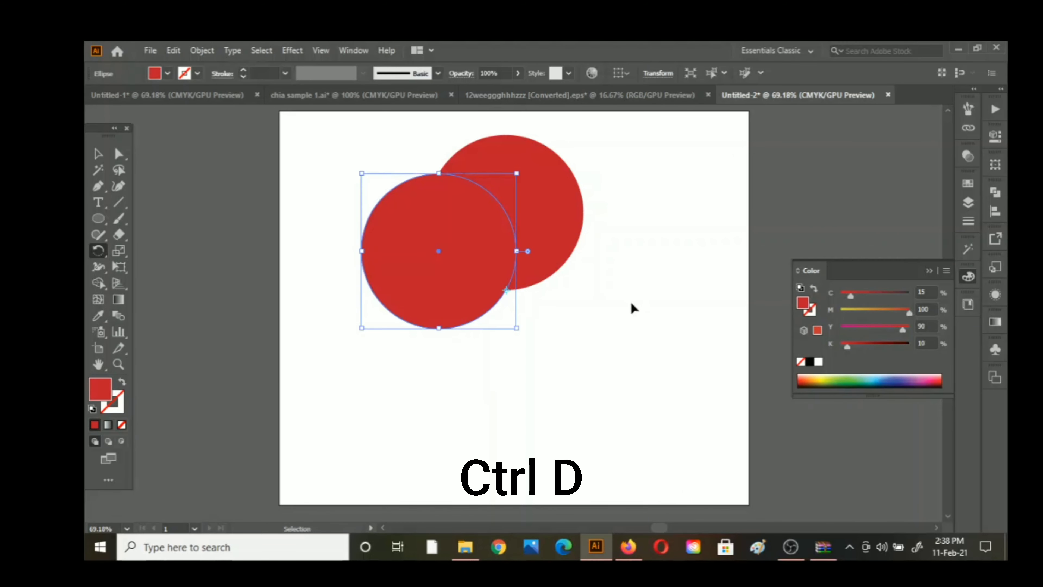
Repeat the rotated copy four more times to complete a six-circle flower, and select all the circles.
key("ctrl+d")
key("ctrl+d")
key("ctrl+d")
key("ctrl+d")
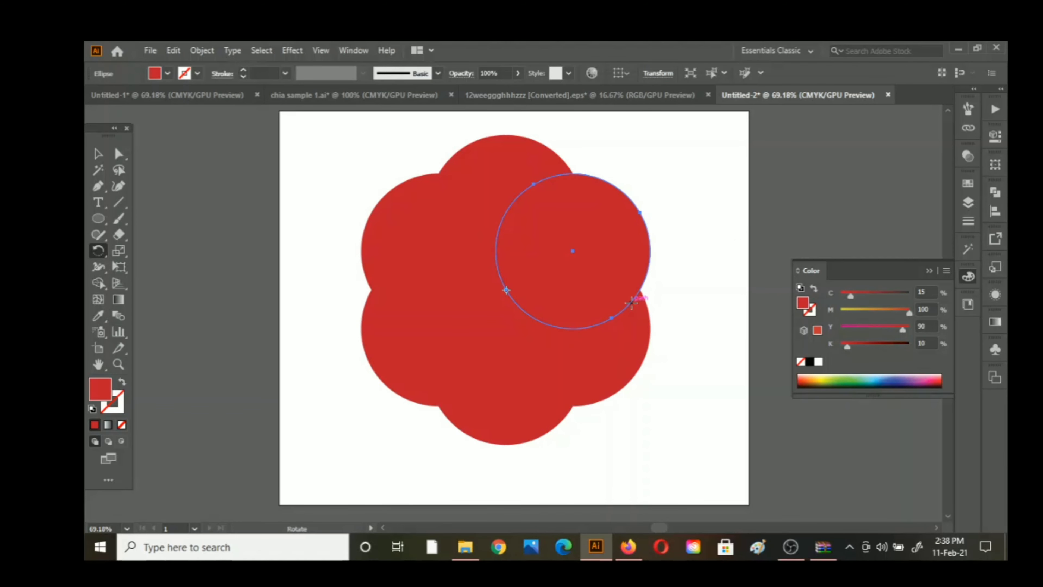
key("v")
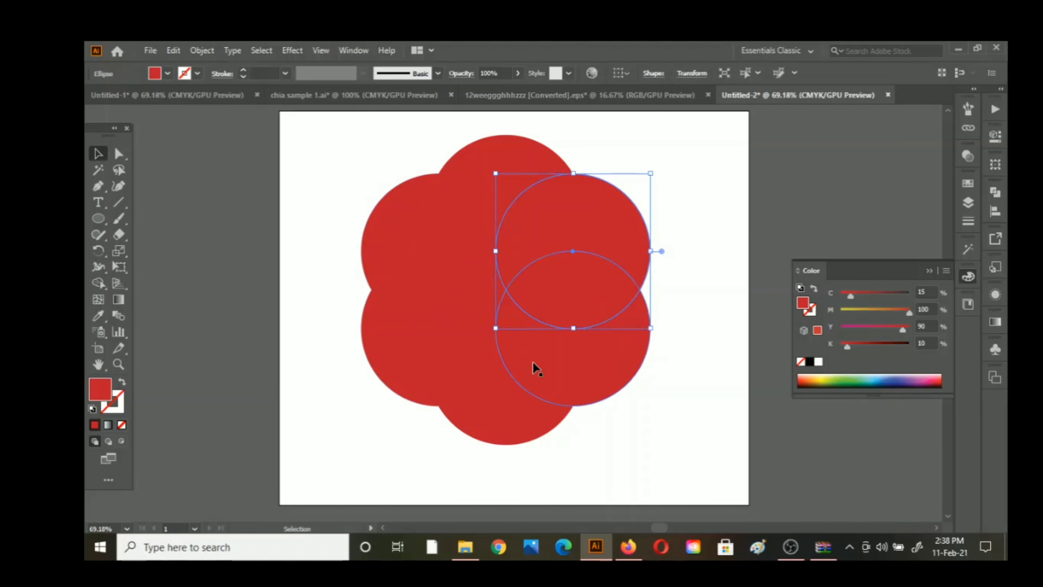
left_click_drag(390, 148, 620, 452)
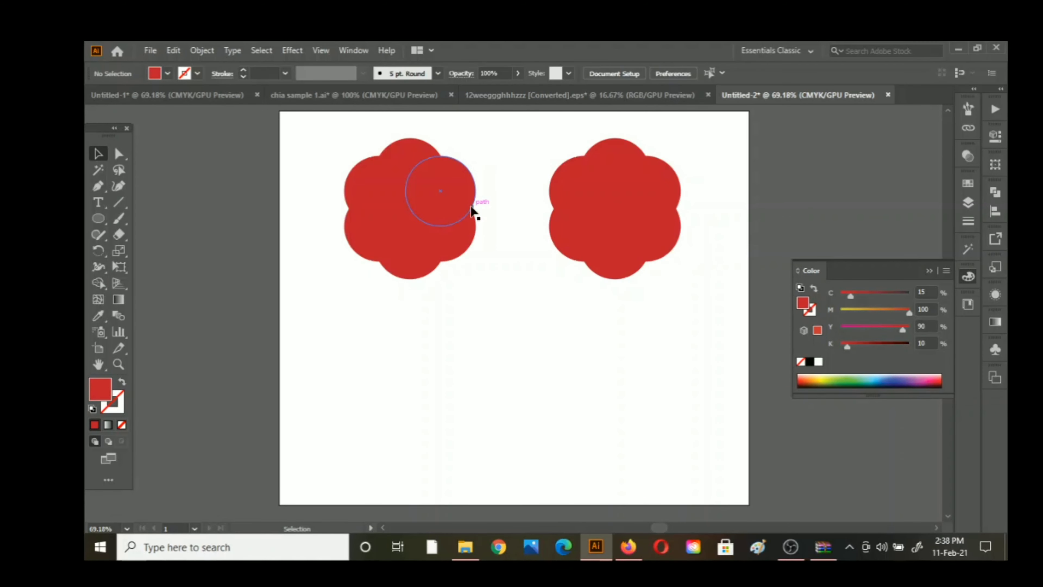
Remove the six outer lobes of the first flower group with the Shape Builder, leaving six pointed petals.
left_click(472, 210)
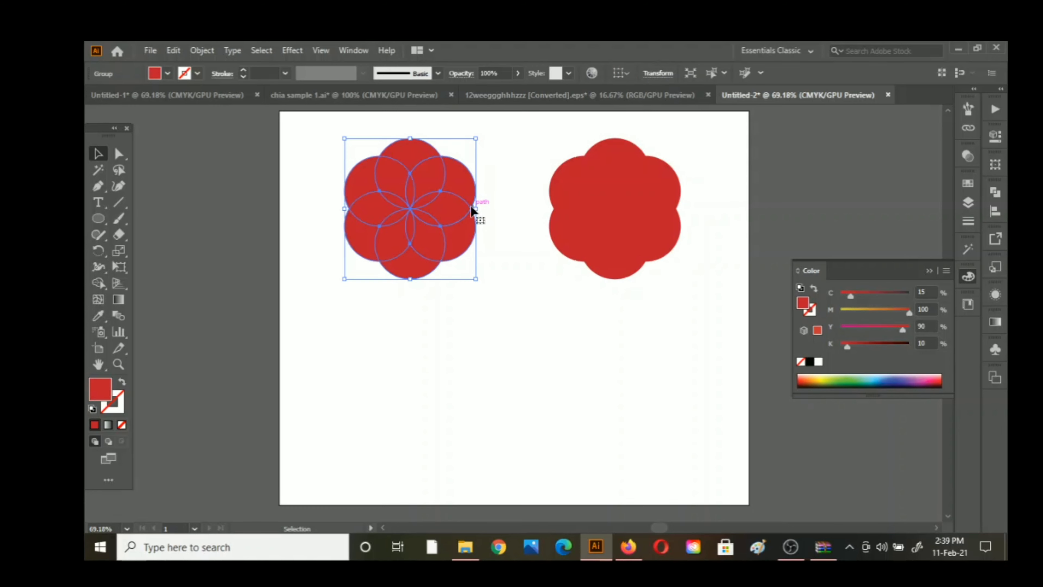
left_click(101, 288)
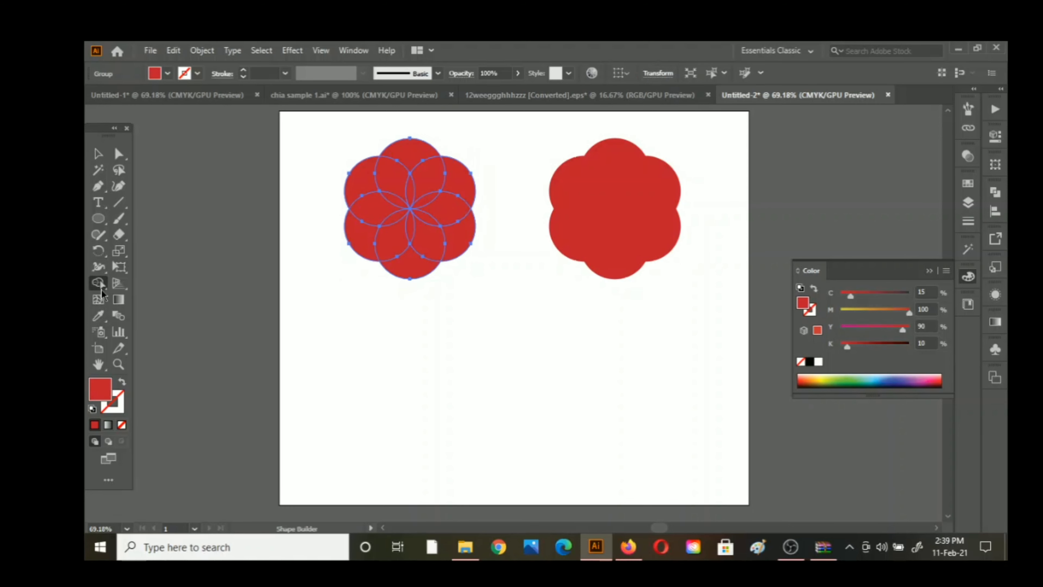
left_click(364, 180, "alt")
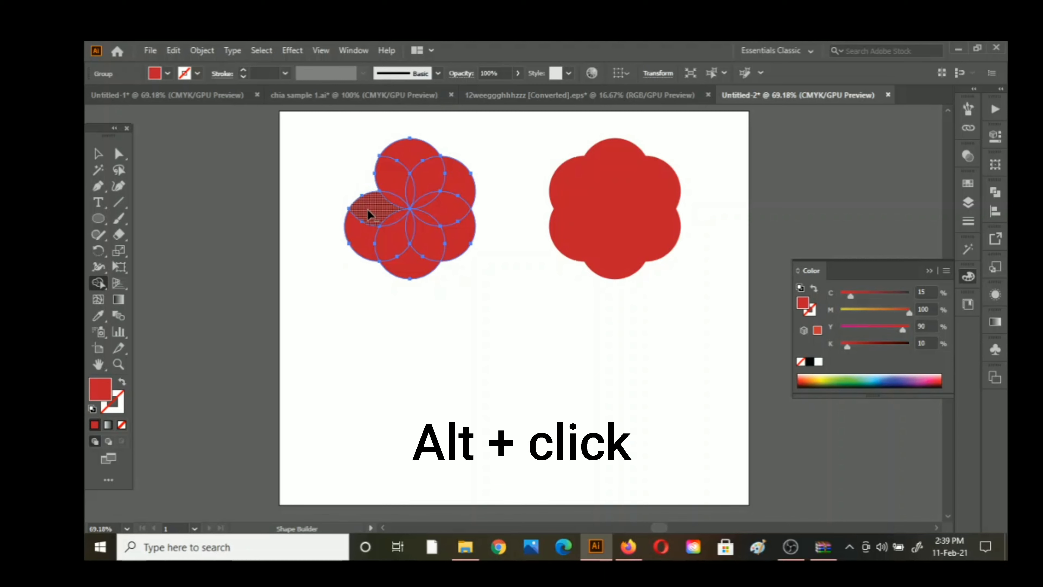
left_click(363, 238, "alt")
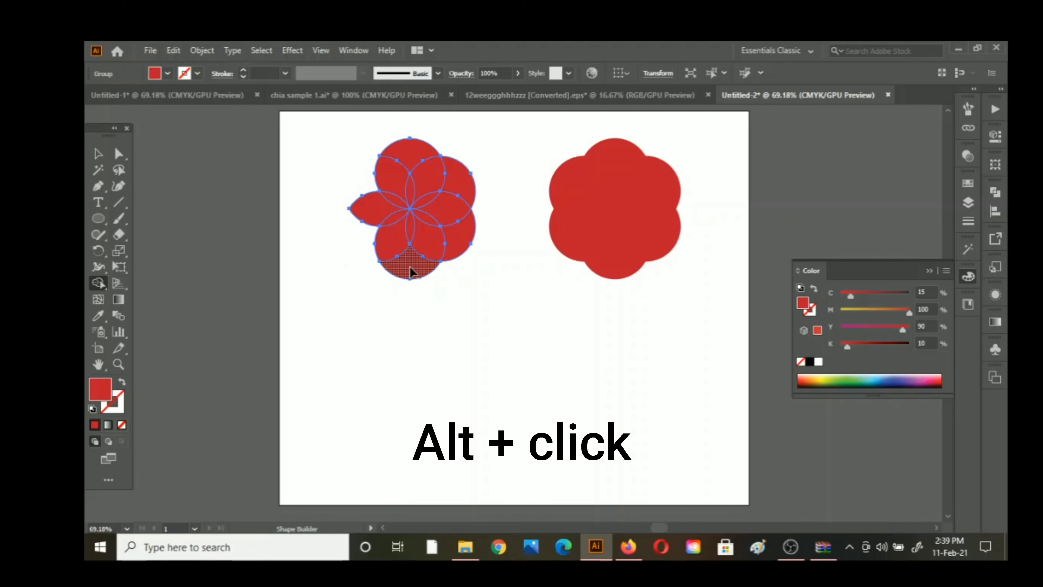
left_click(410, 269, "alt")
left_click(458, 248, "alt")
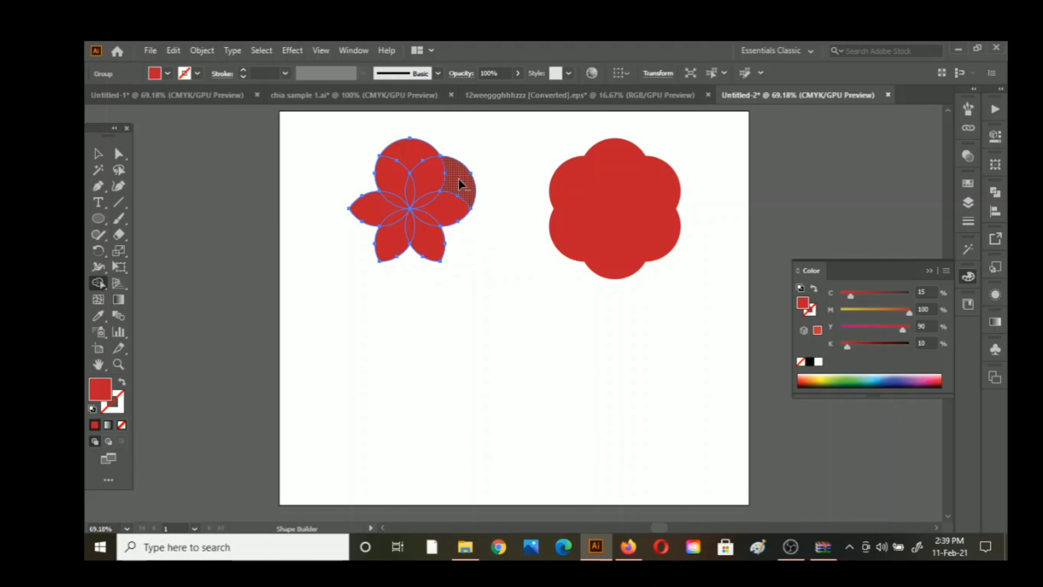
left_click(409, 166, "alt")
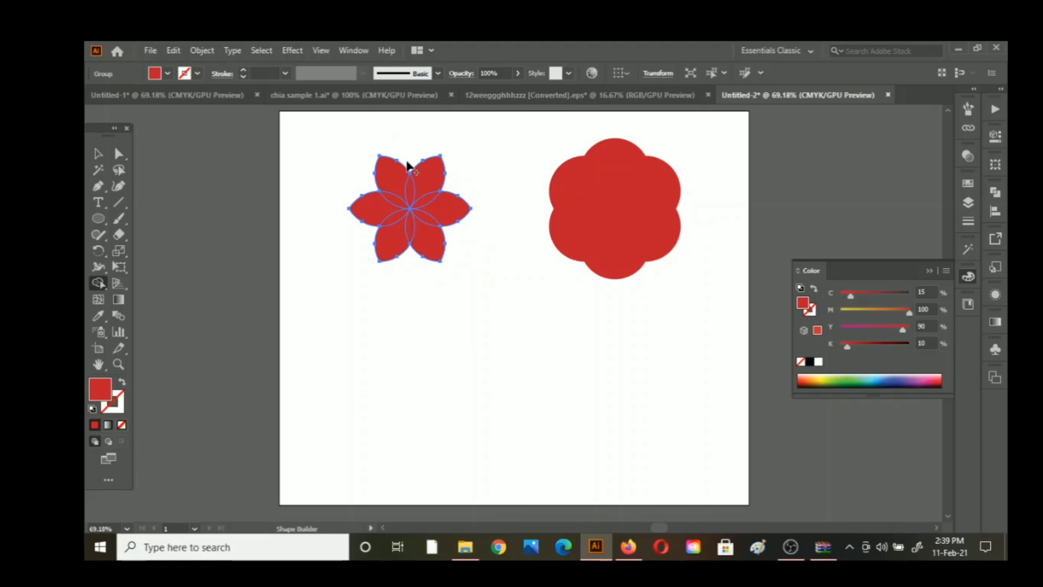
left_click(98, 155)
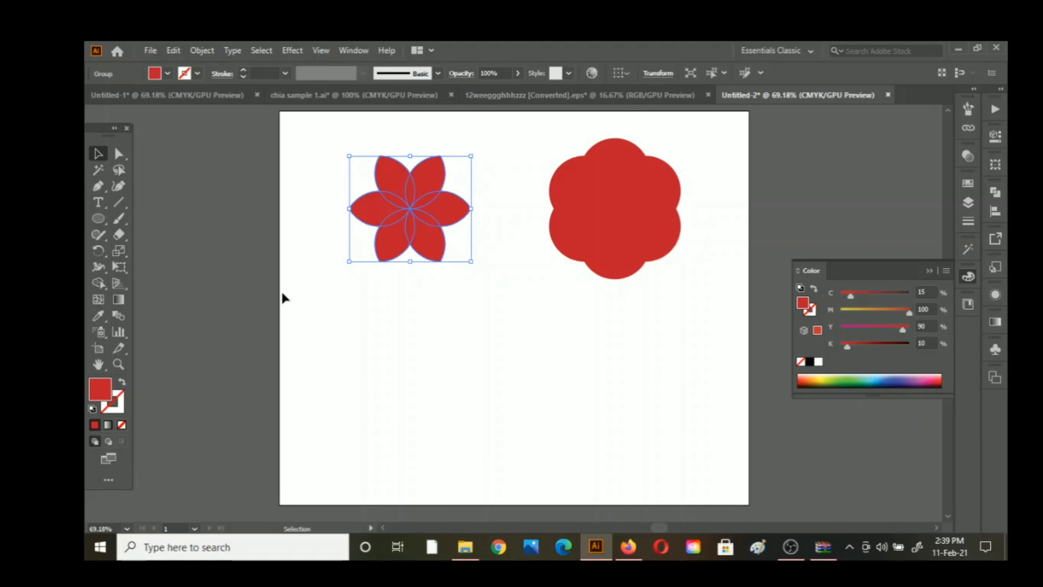
Create a copy of the pointed-petal flower scaled uniformly to 80% about its center.
key("z")
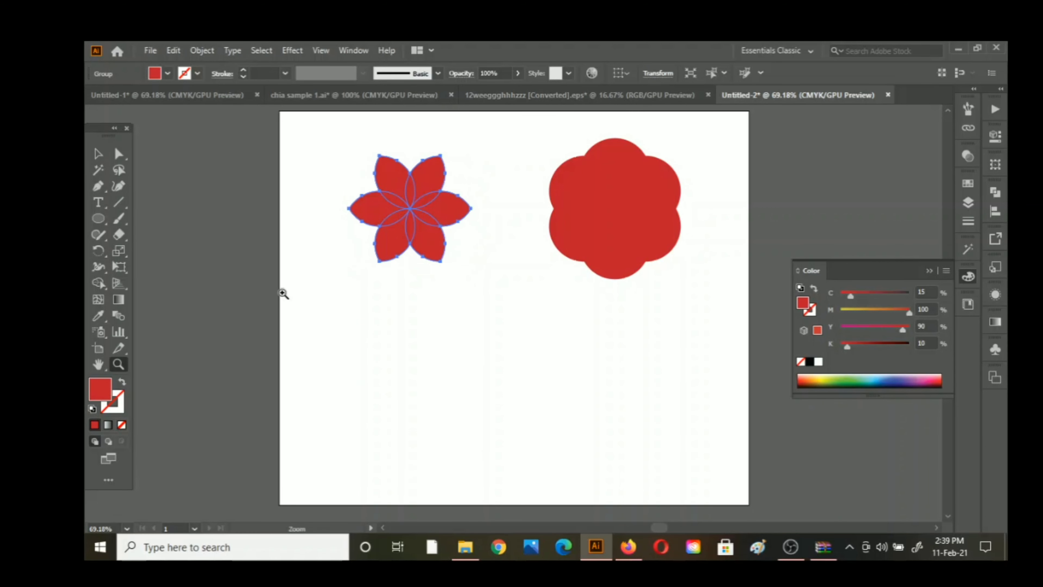
left_click(411, 214)
left_click(518, 312)
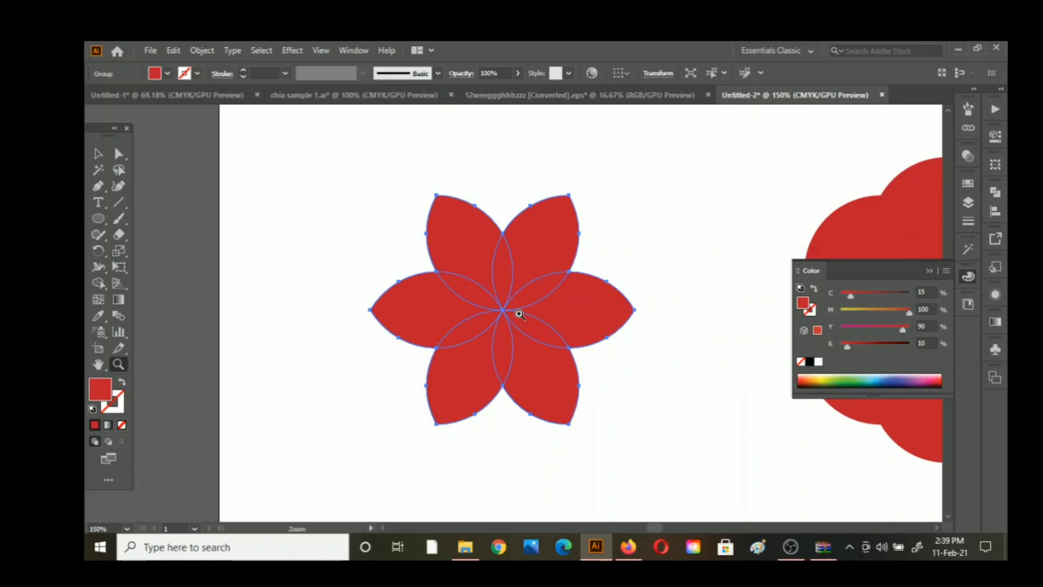
left_click(98, 153)
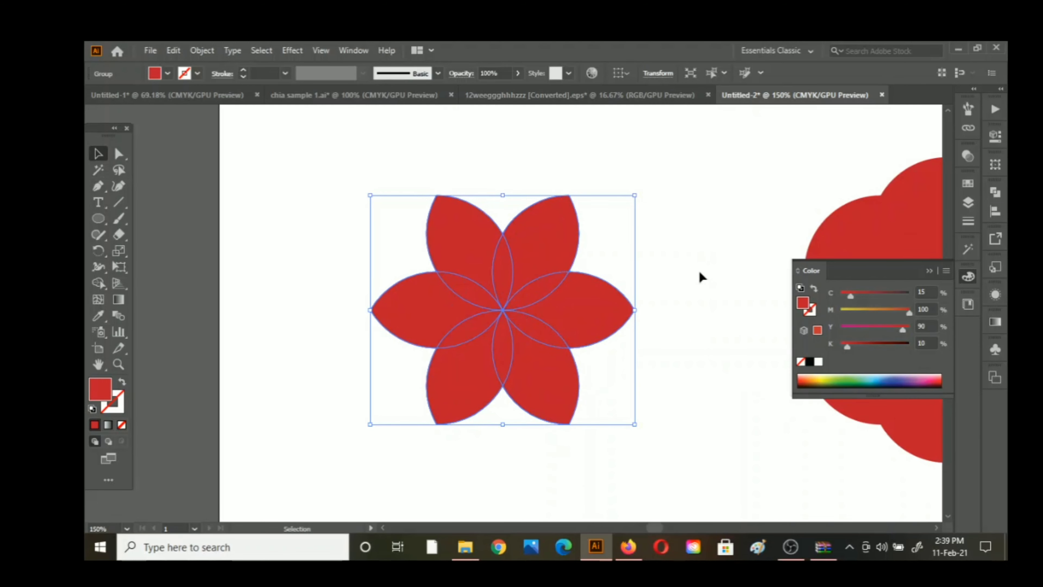
left_click(119, 250)
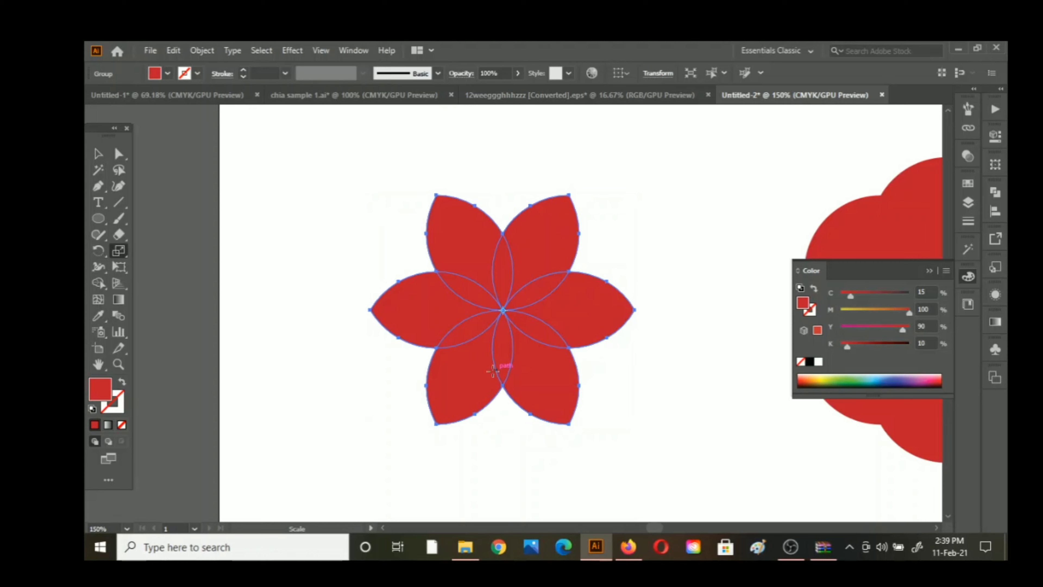
left_click(502, 308, "alt")
key("BackSpace")
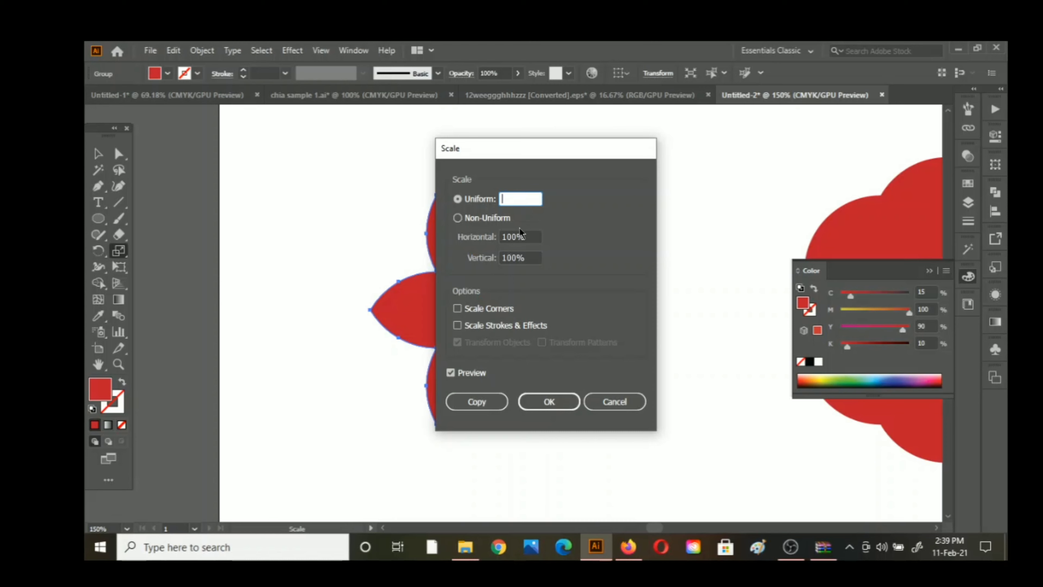
type("80")
left_click(492, 398)
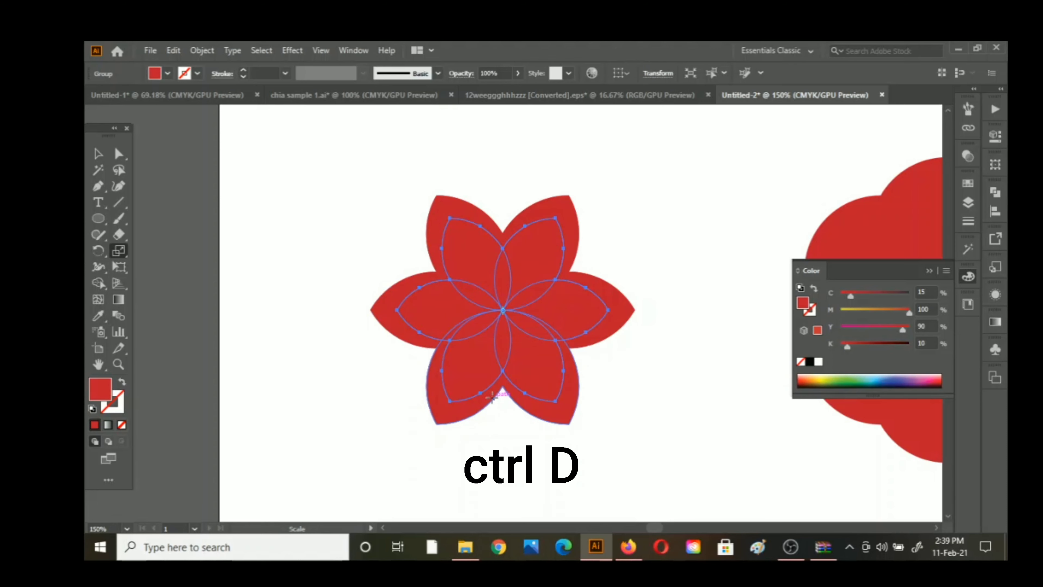
Repeat the scaled copy eleven more times to fill the flower with nested petal layers down to its center.
key("v")
key("ctrl+d")
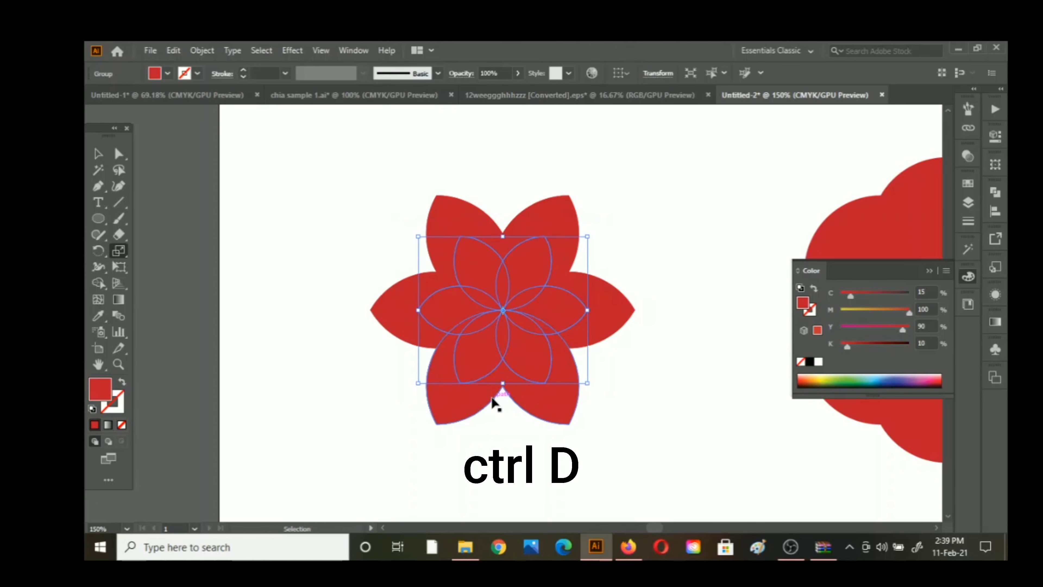
key("ctrl+d")
key("ctrl+d")
key("ctrl+d")
key("ctrl+d")
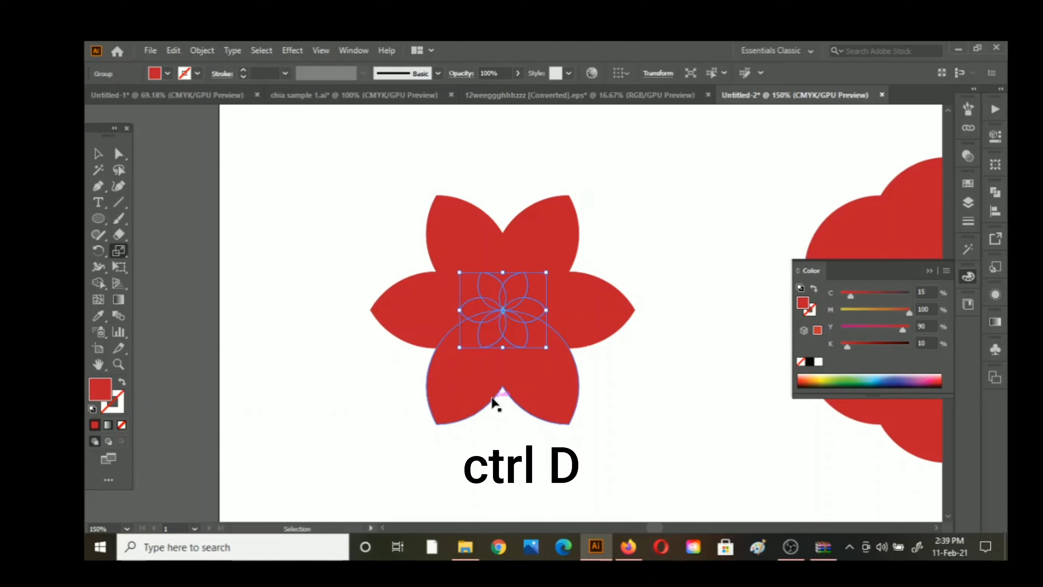
key("ctrl+d")
key("ctrl+d")
key("ctrl+d")
key("ctrl+d")
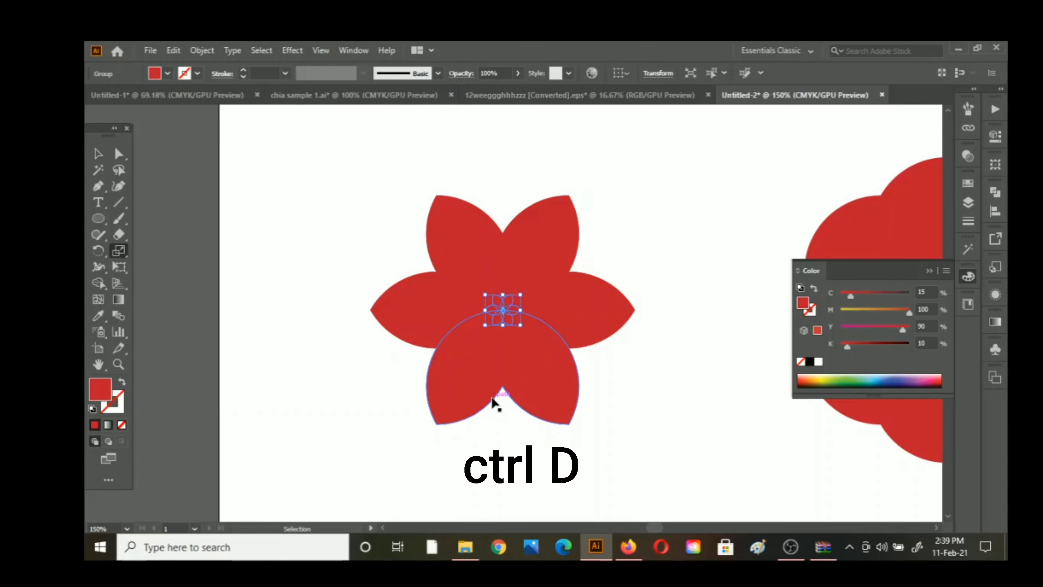
key("ctrl+d")
key("ctrl+d")
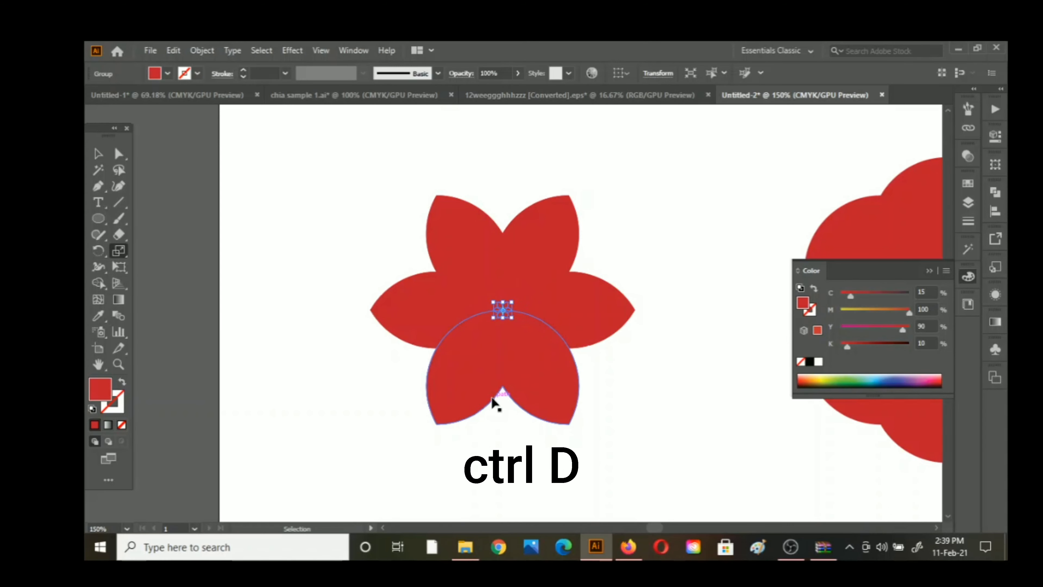
key("s")
key("v")
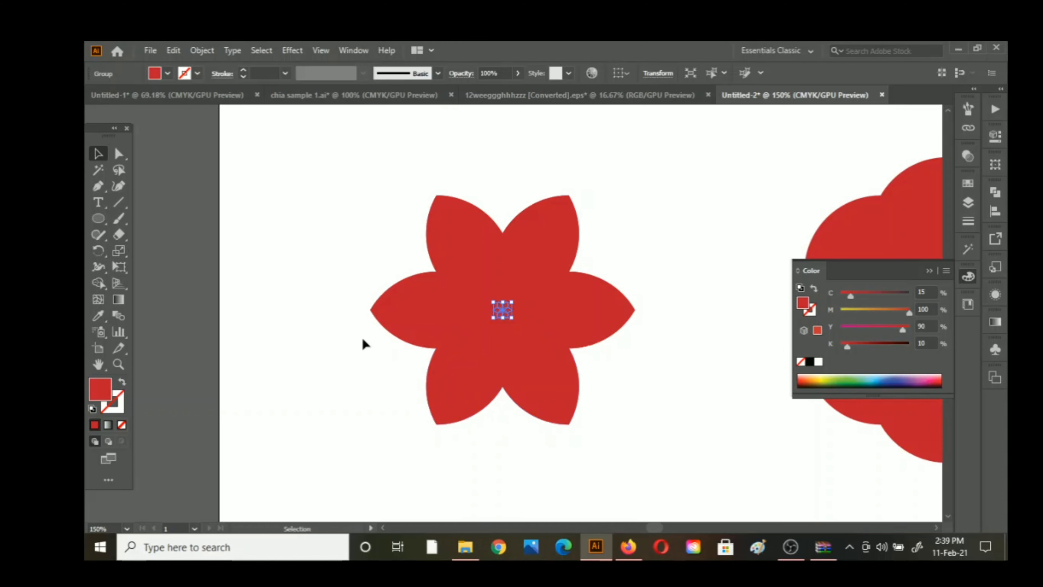
left_click_drag(417, 181, 624, 415)
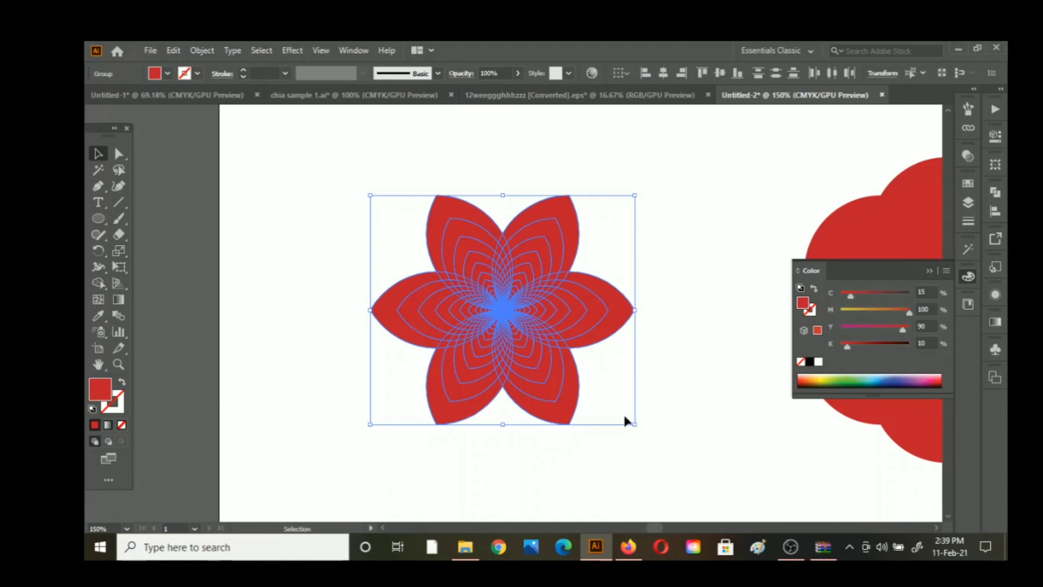
left_click(668, 251)
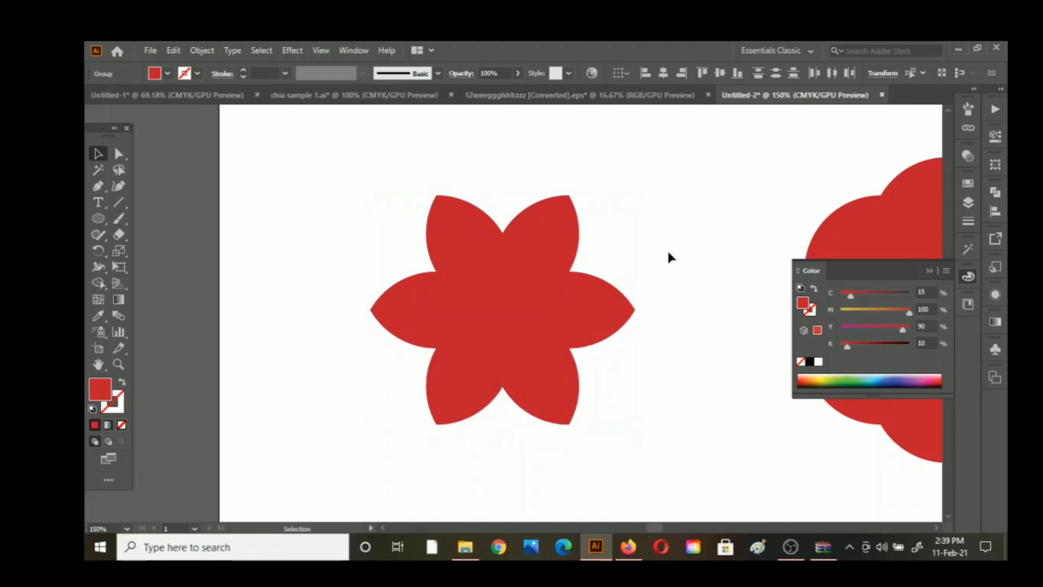
Recolor the flower's second petal layer from the outside with magenta 86% and the third layer with magenta 66%.
left_click(555, 227)
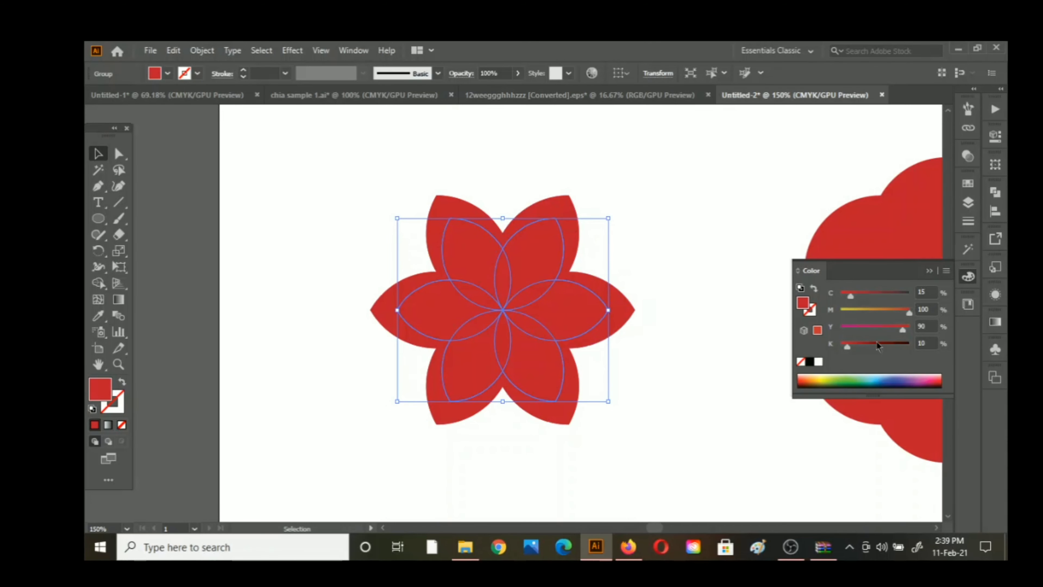
left_click(899, 314)
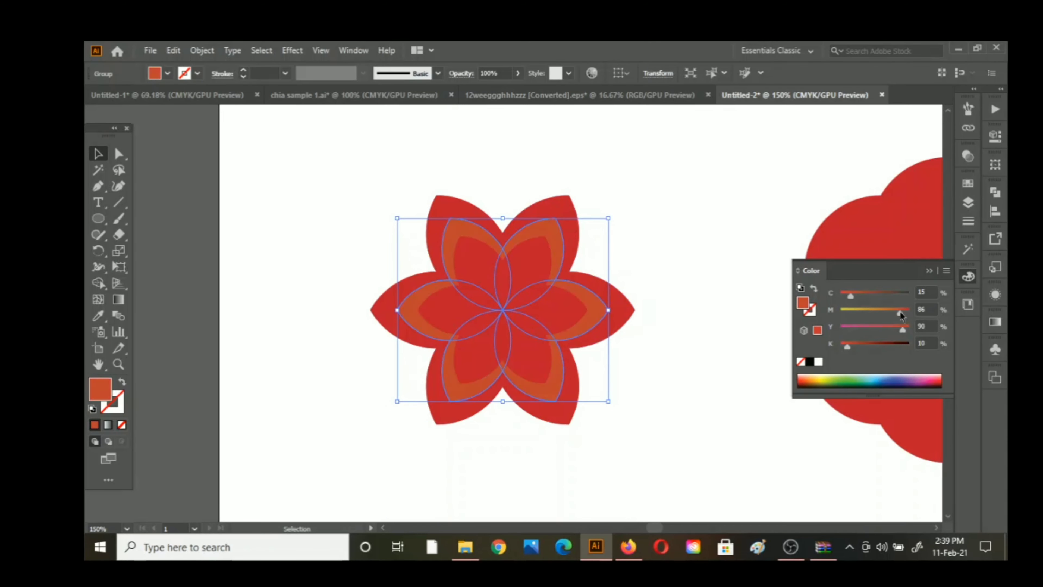
left_click(721, 333)
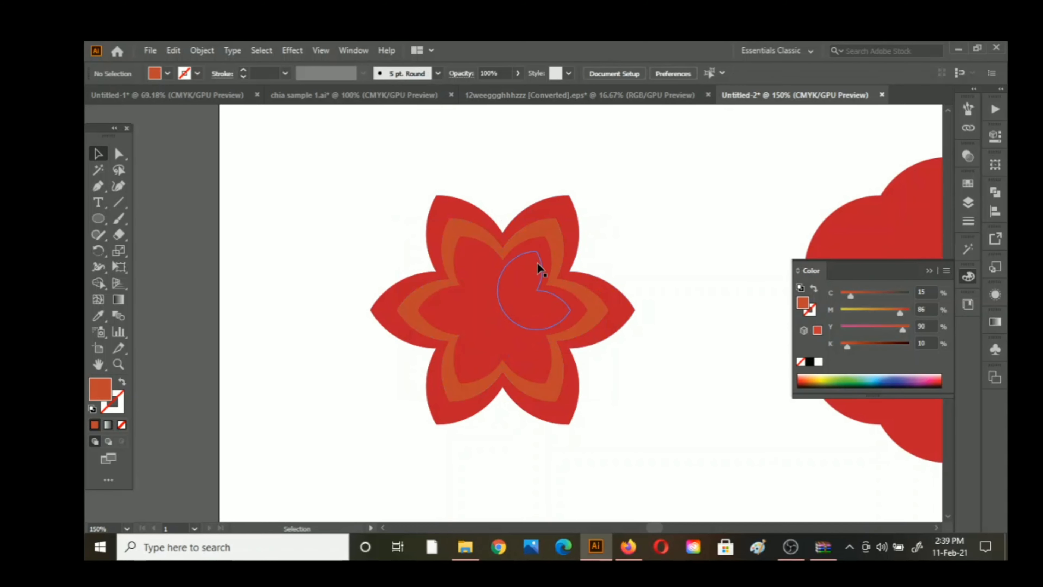
left_click(548, 257)
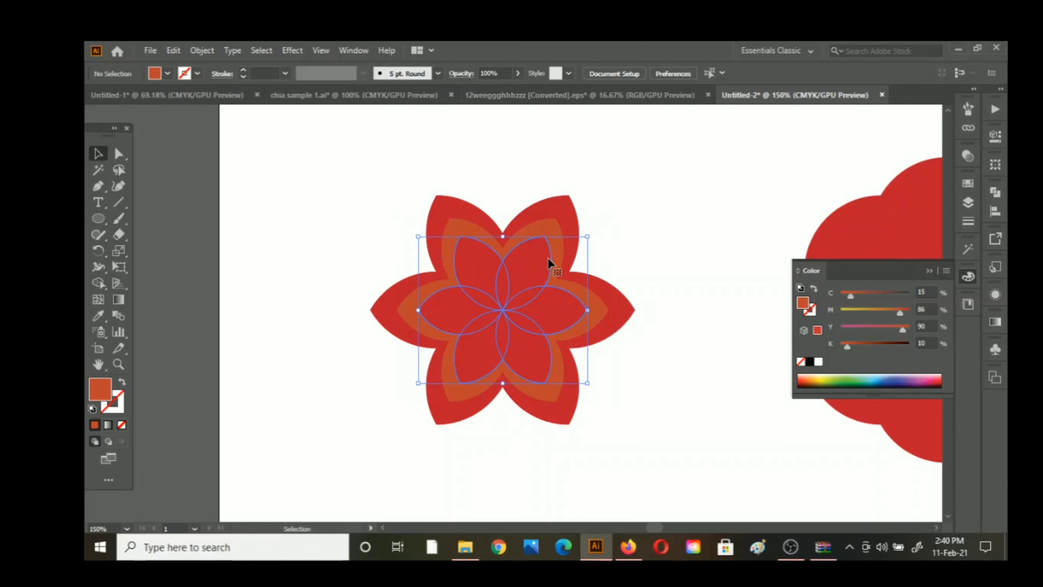
left_click(886, 315)
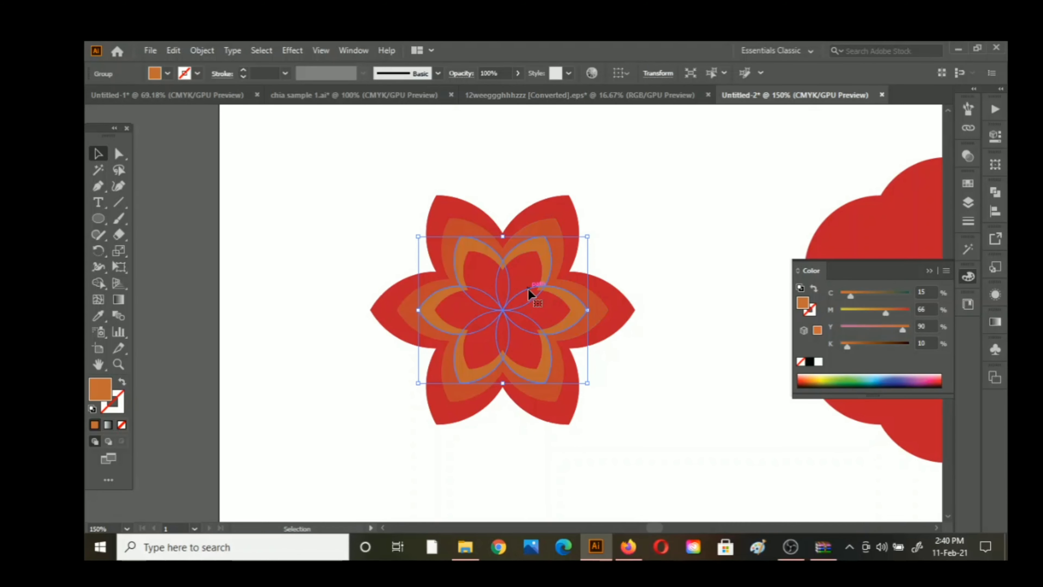
Recolor the fourth petal layer from the outside by setting its magenta to 47%.
left_click(543, 295)
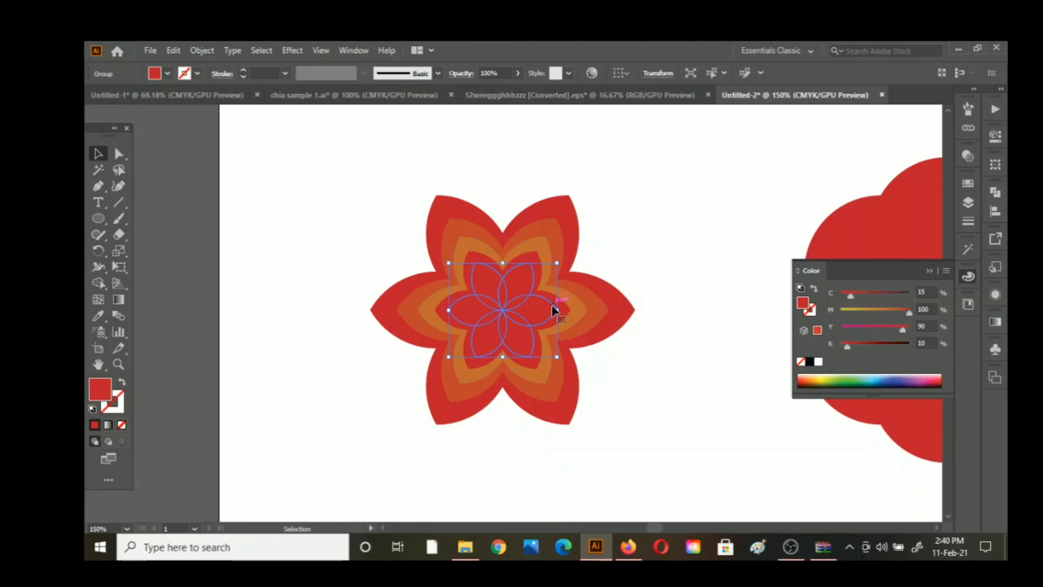
left_click_drag(558, 310, 570, 310)
left_click_drag(900, 310, 890, 311)
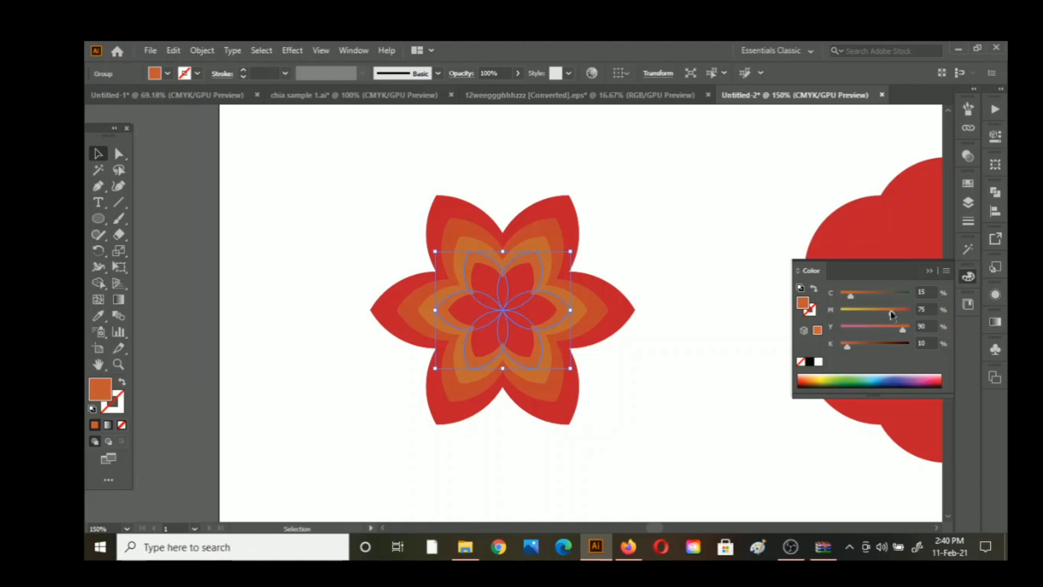
left_click(872, 312)
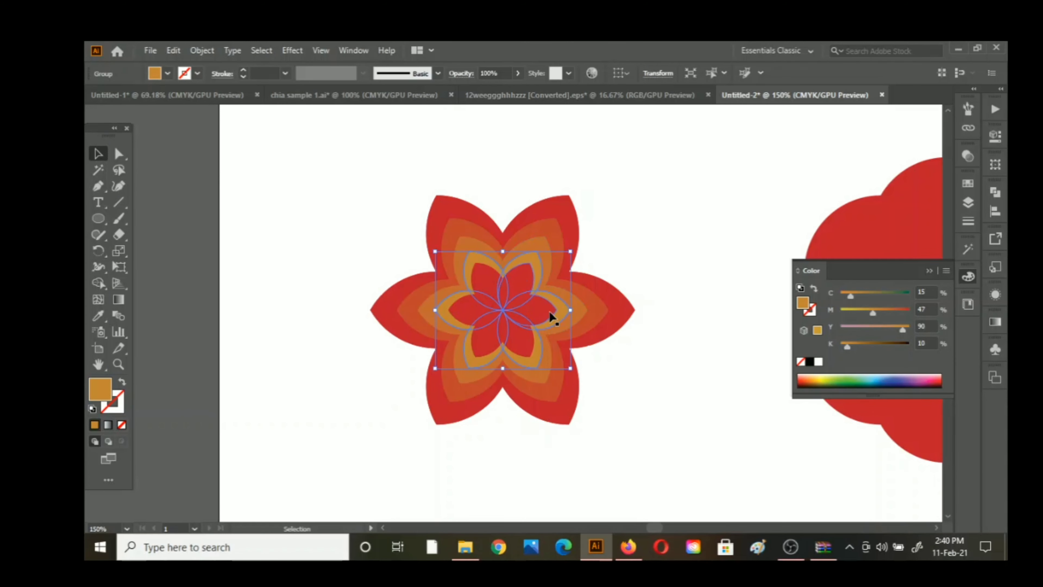
Recolor the fifth petal layer from the outside by setting its magenta to 31%.
key("ctrl+z")
key("ctrl+z")
key("ctrl+z")
left_click(879, 314)
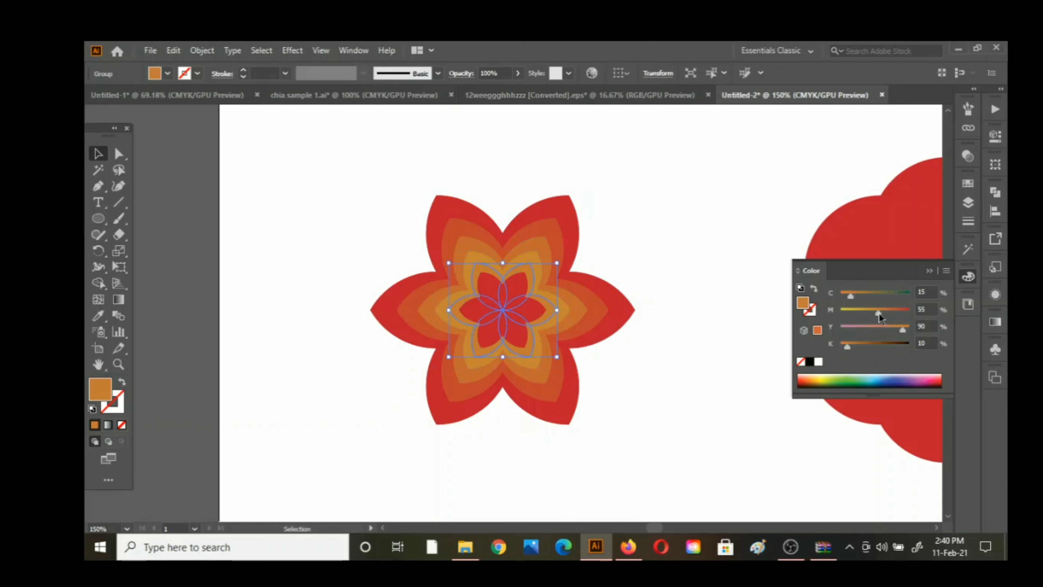
left_click(868, 314)
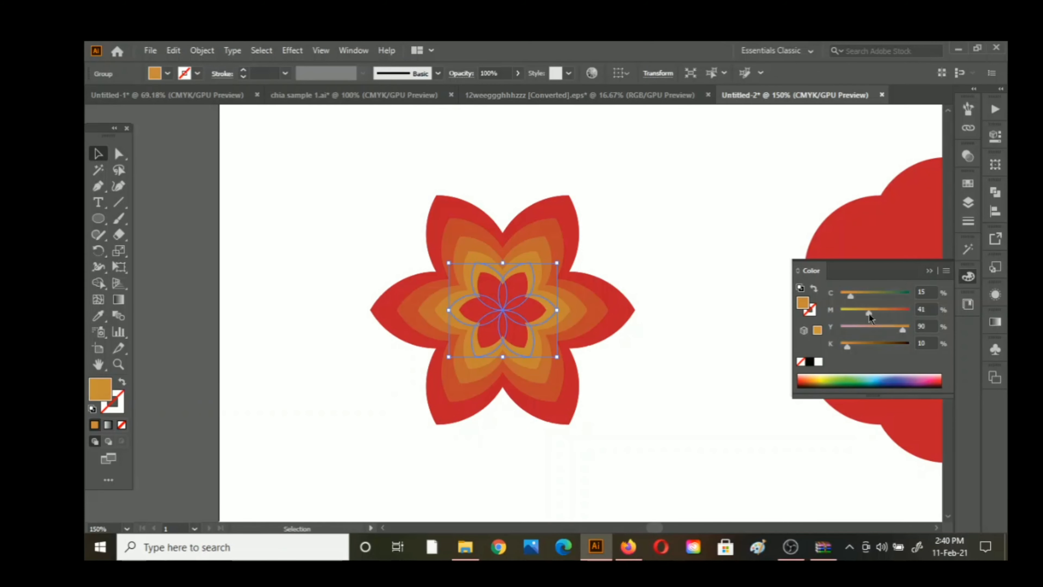
left_click(862, 314)
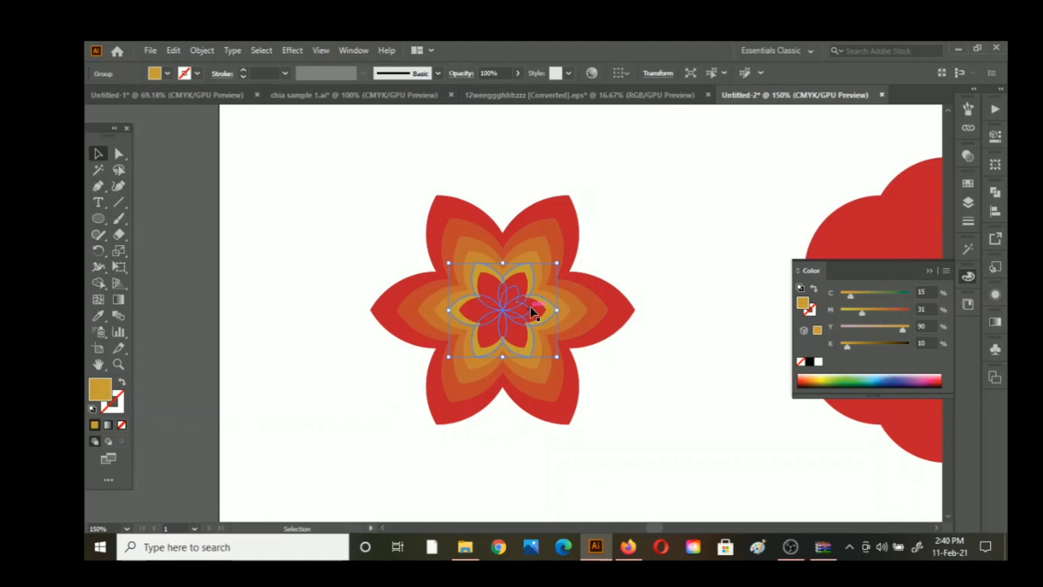
Recolor the sixth petal layer from the outside with magenta 13% and the seventh layer with magenta 1%.
left_click_drag(529, 306, 537, 308)
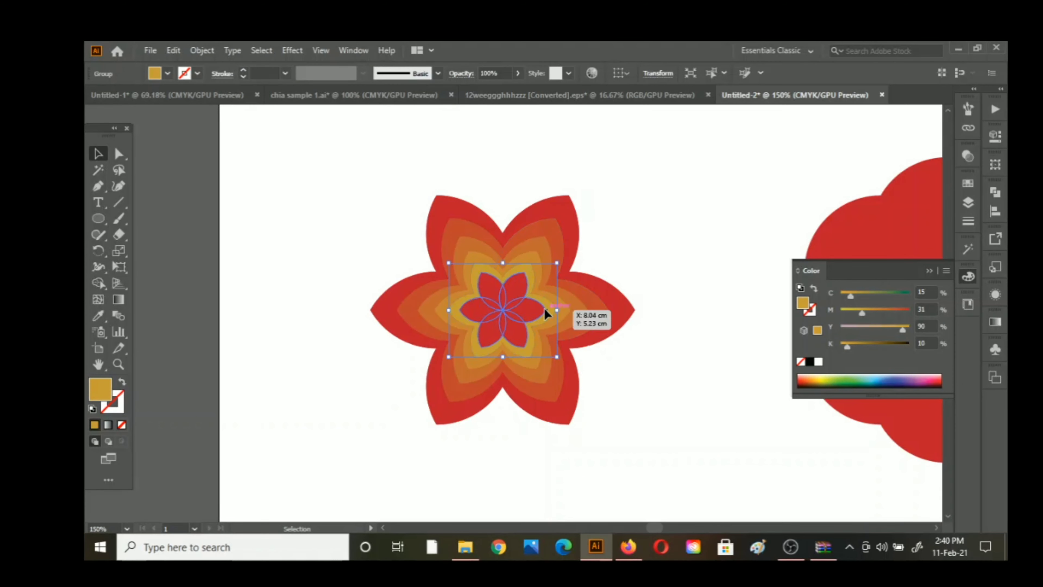
left_click(545, 308)
left_click(861, 314)
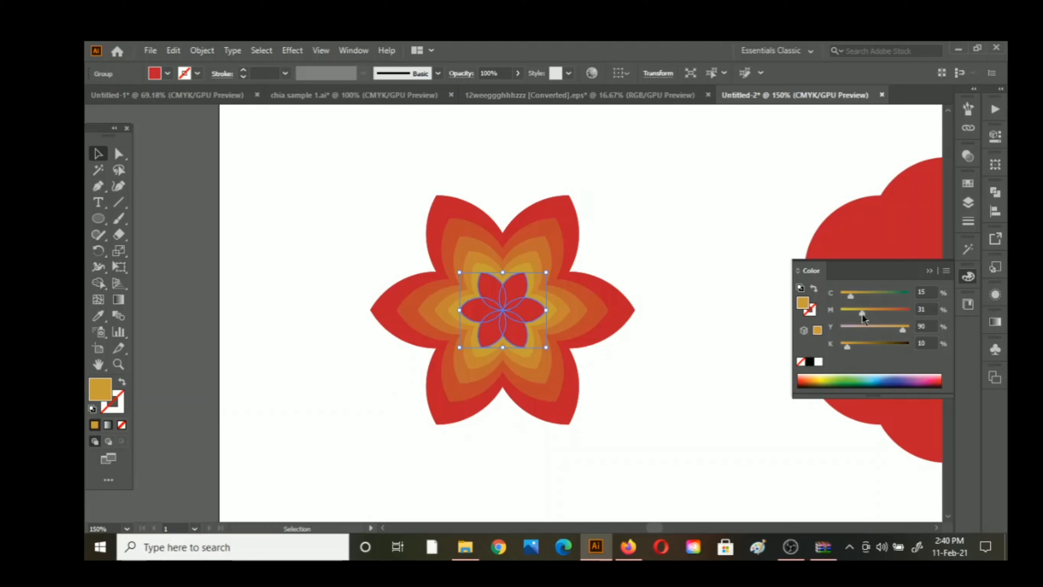
left_click(850, 313)
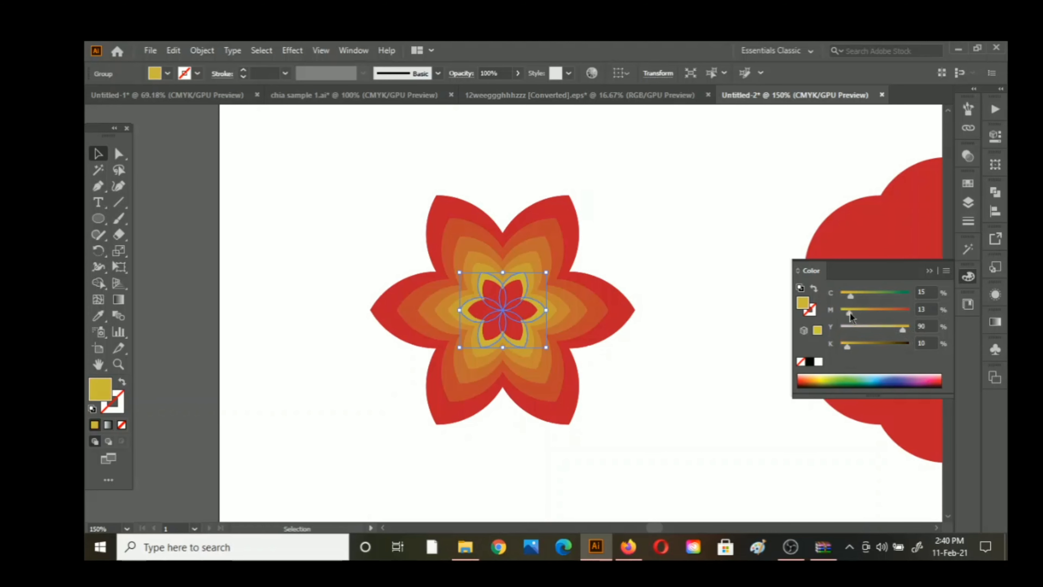
left_click(533, 311)
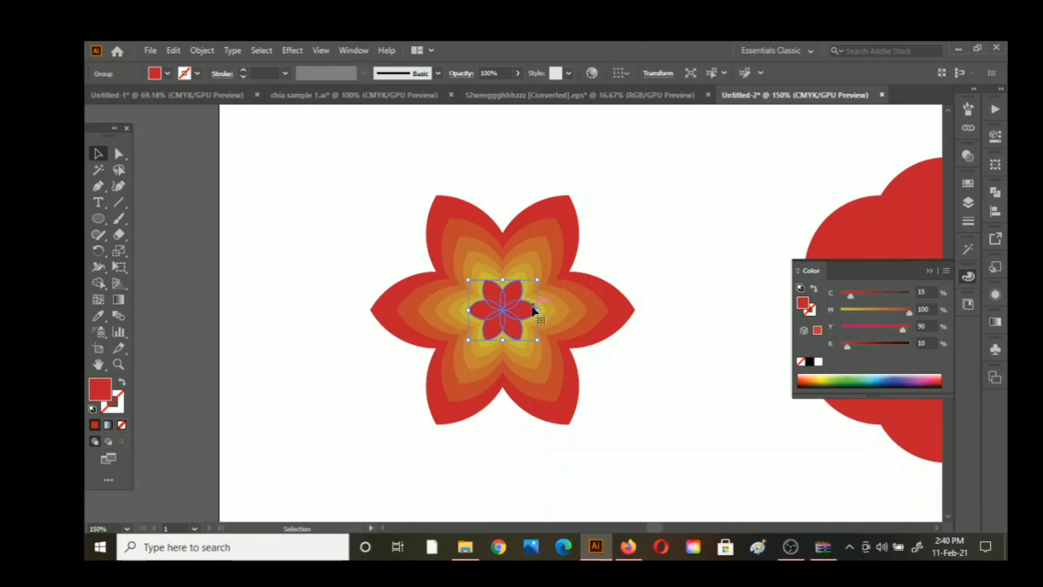
left_click(842, 312)
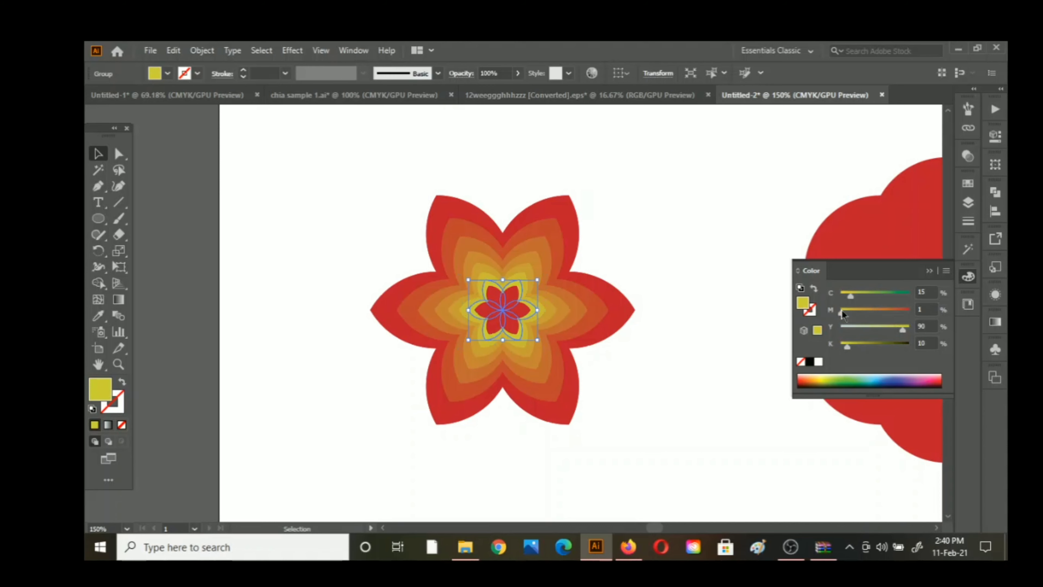
Recolor the eighth petal layer from the outside by setting its magenta and cyan to 0%.
left_click(529, 312)
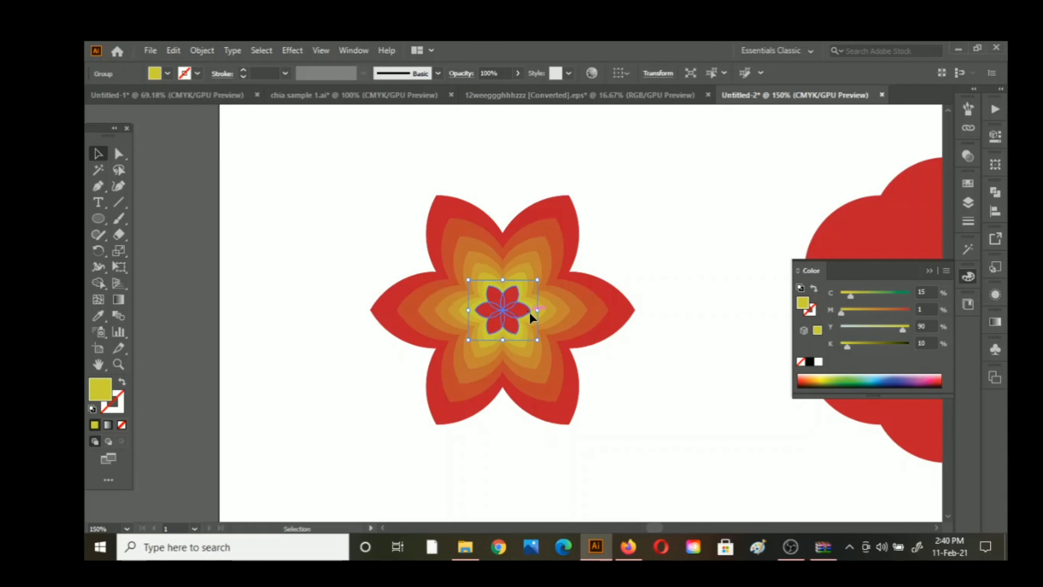
left_click(843, 311)
left_click_drag(844, 294, 836, 293)
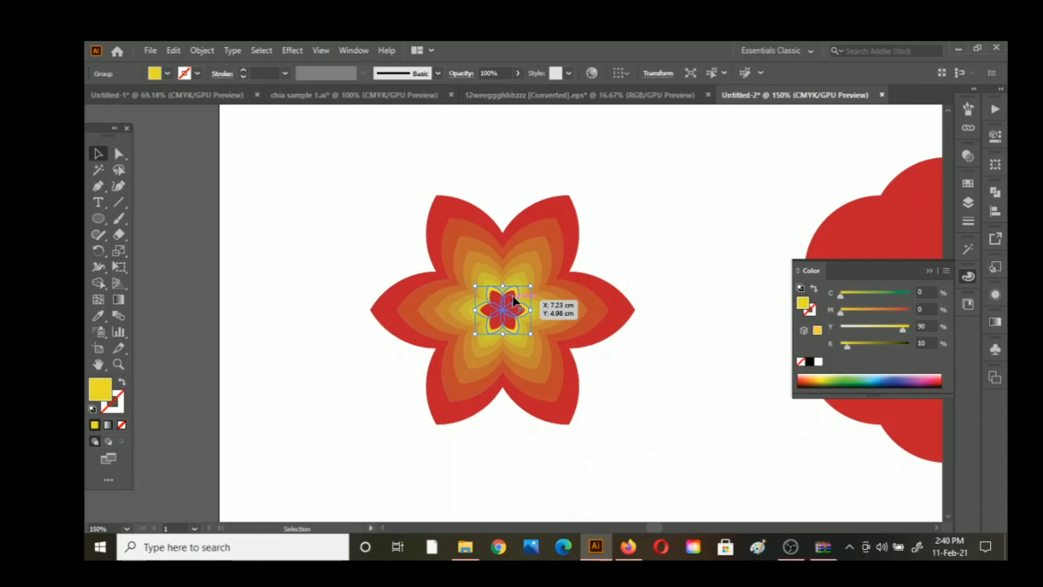
Recolor the ninth petal layer from the outside bright yellow by setting cyan, magenta and black to 0%.
key("ctrl+z")
key("ctrl+z")
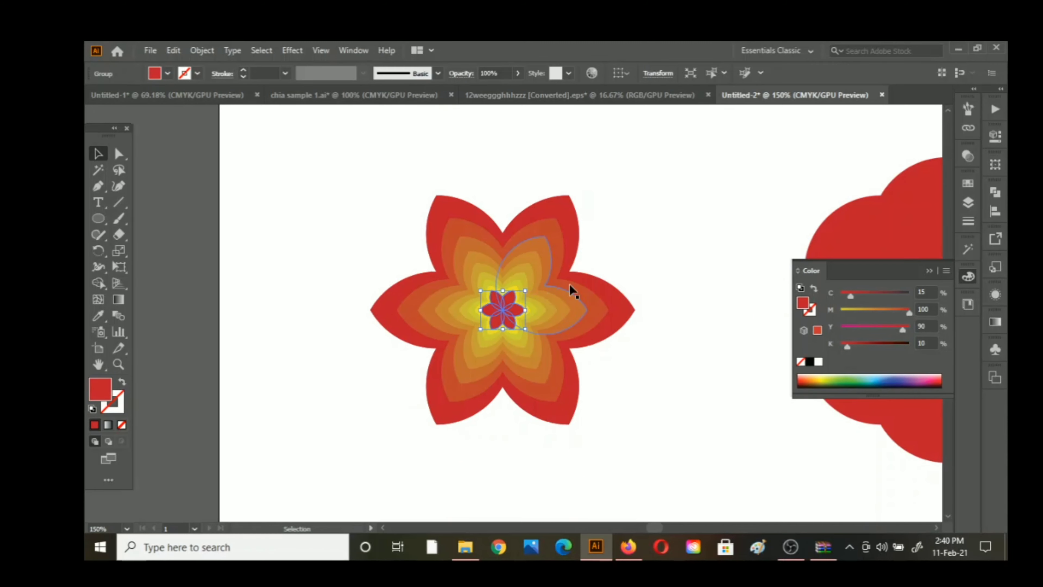
left_click(841, 313)
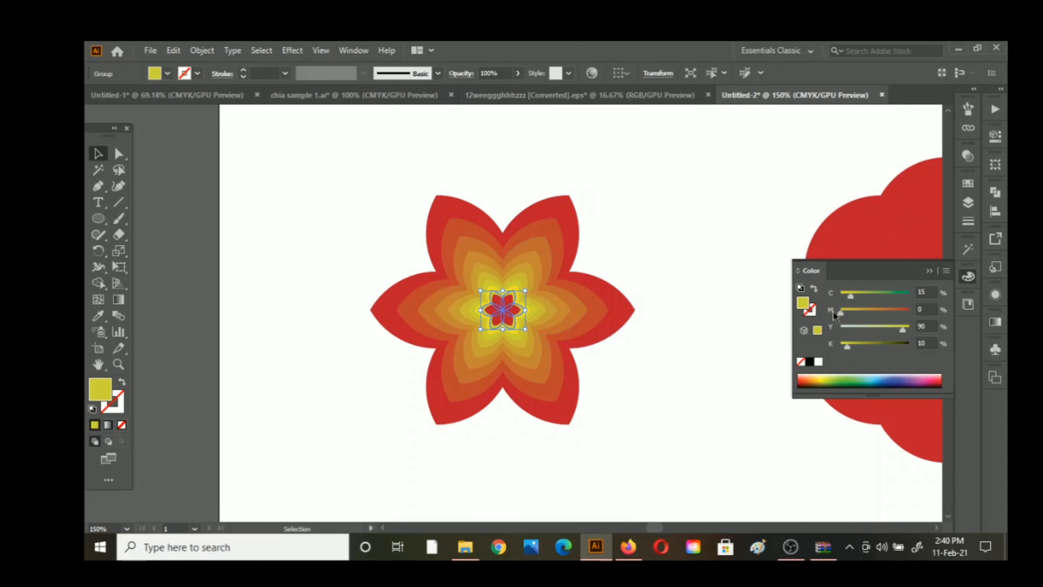
left_click(842, 295)
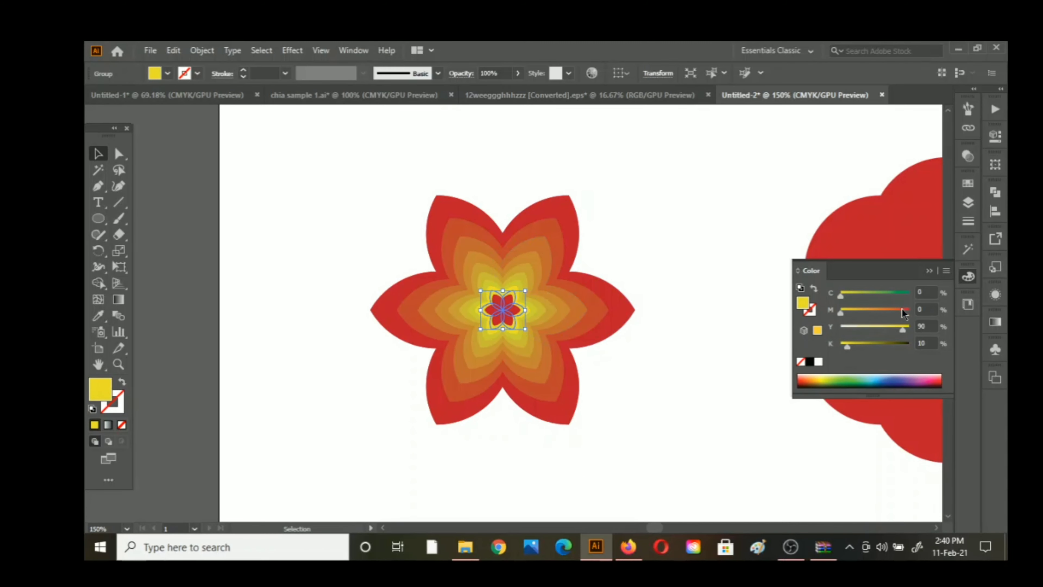
left_click_drag(850, 346, 826, 350)
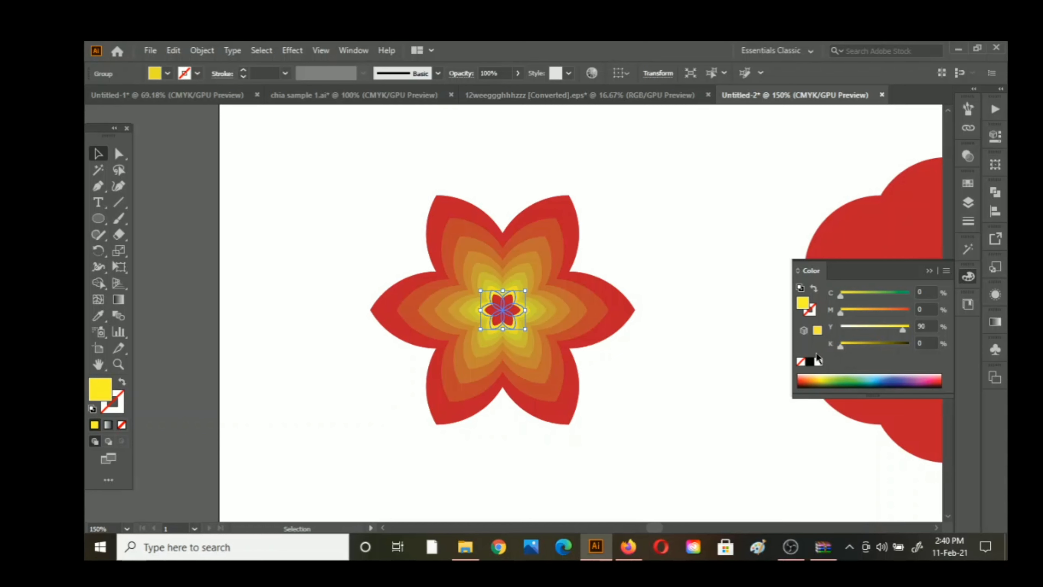
Recolor the small petal layer just outside the innermost one green with cyan 63% and magenta 0%.
left_click(517, 309)
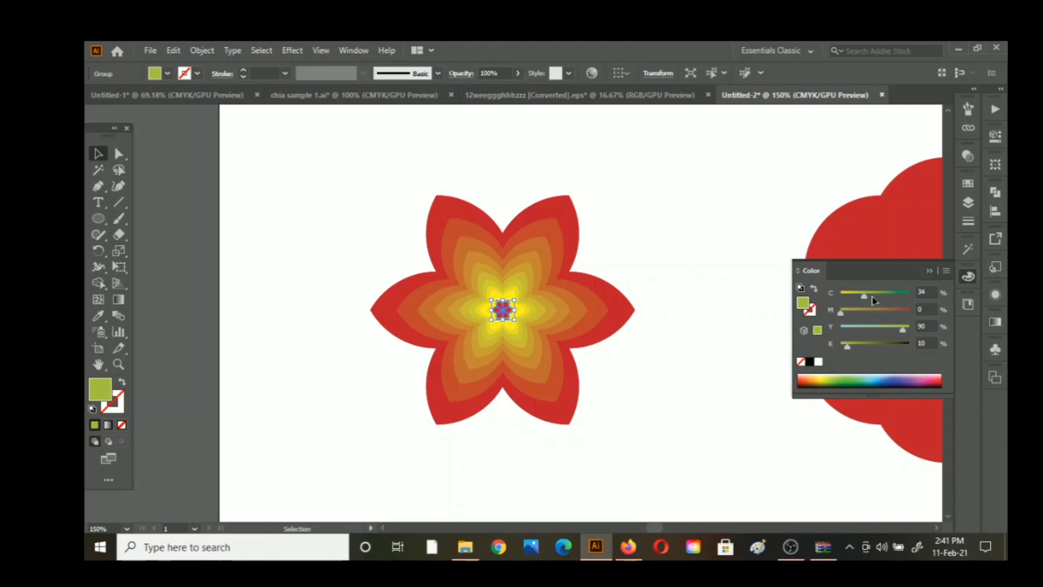
left_click_drag(872, 298, 883, 296)
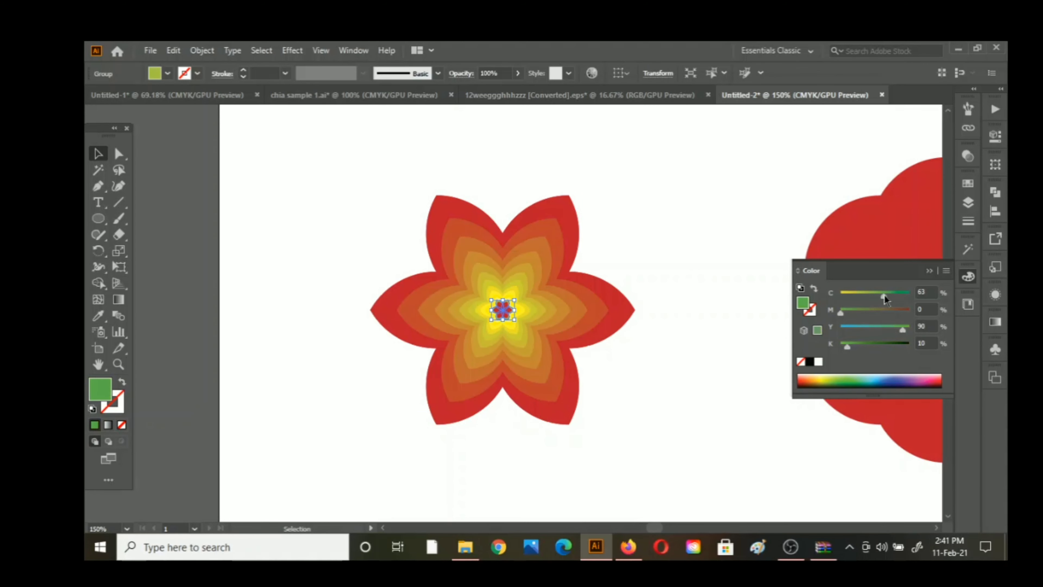
left_click(672, 362)
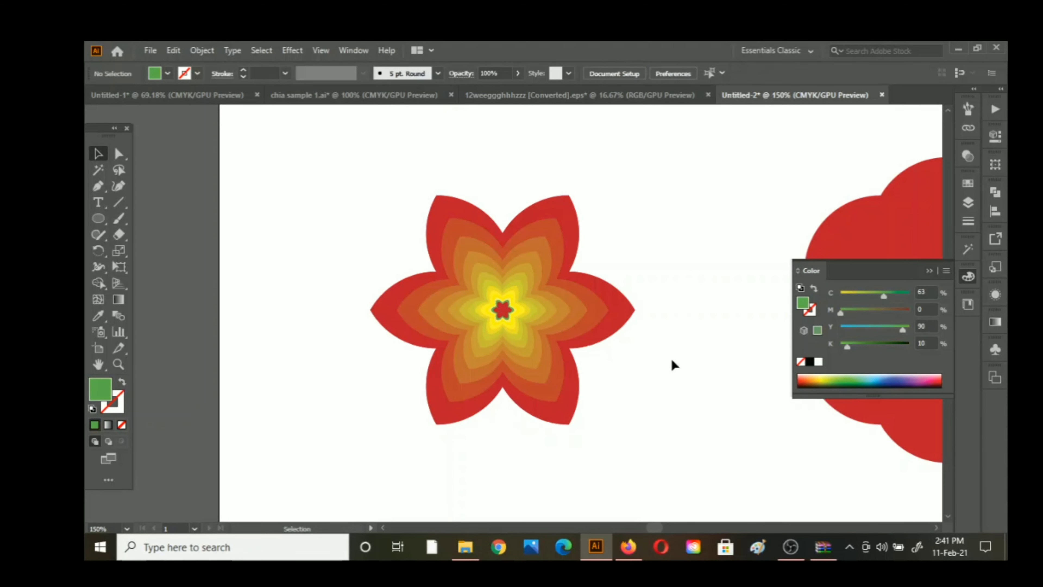
Recolor the innermost petal layer yellow by setting its magenta and black to 0%.
left_click(509, 308)
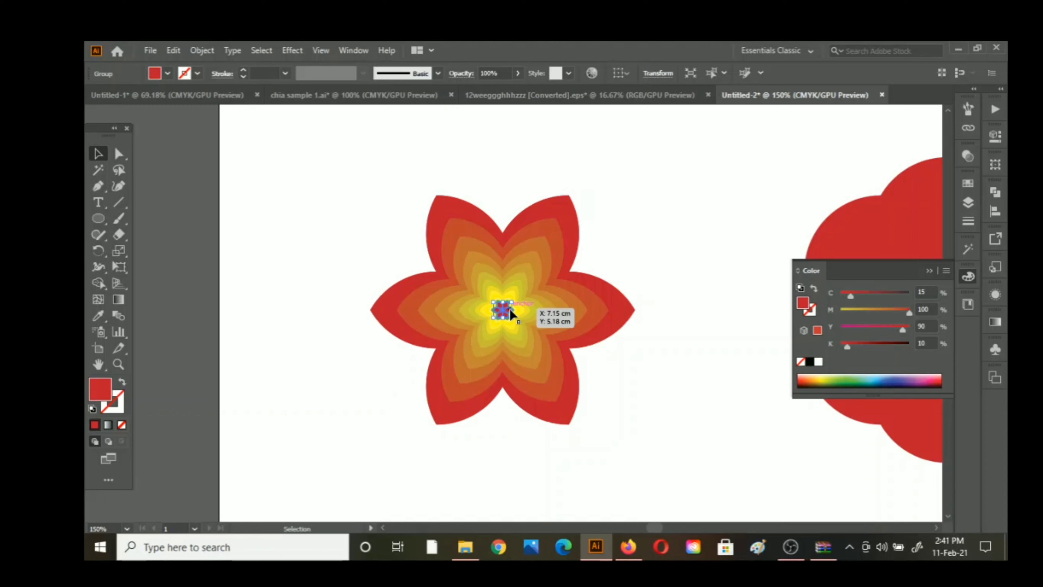
left_click(862, 310)
left_click(744, 378)
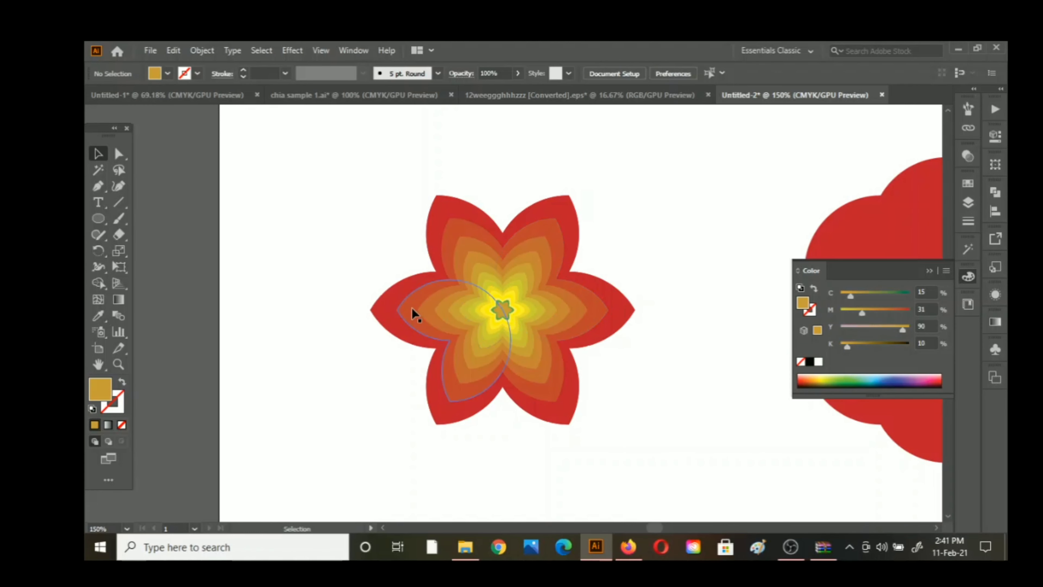
left_click(511, 308)
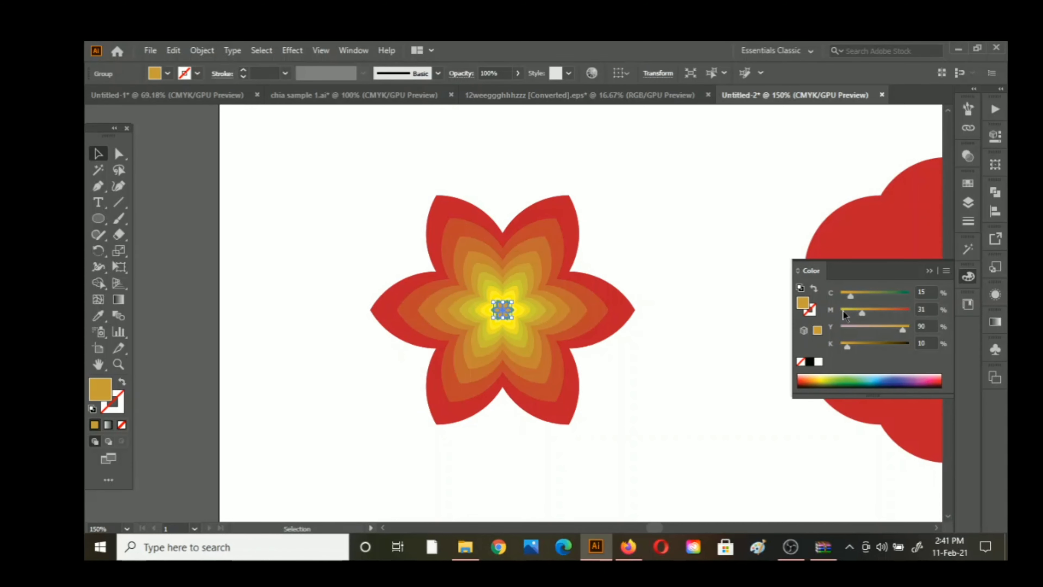
left_click_drag(843, 310, 837, 311)
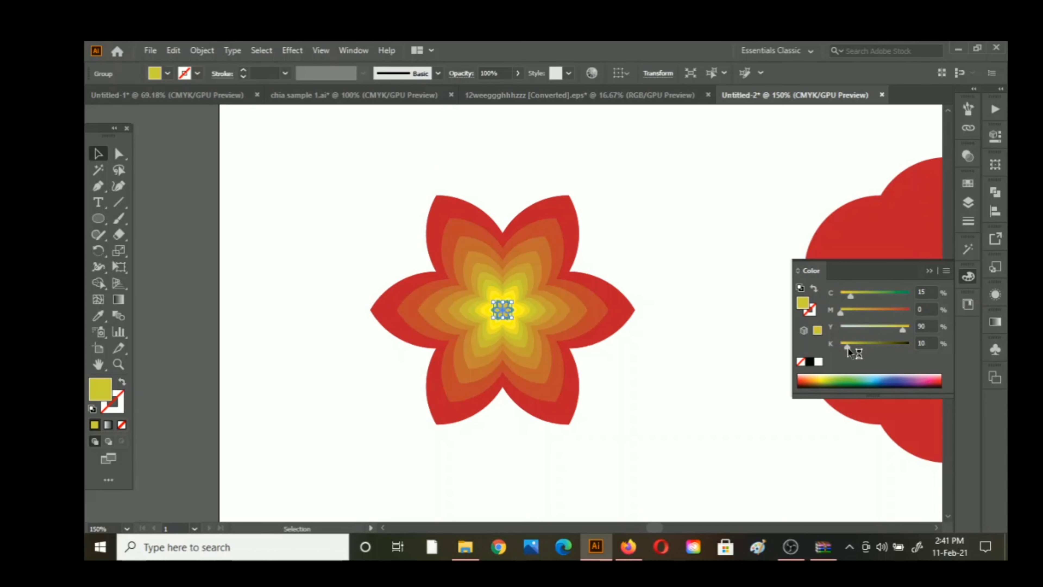
left_click_drag(847, 347, 838, 349)
left_click(671, 416)
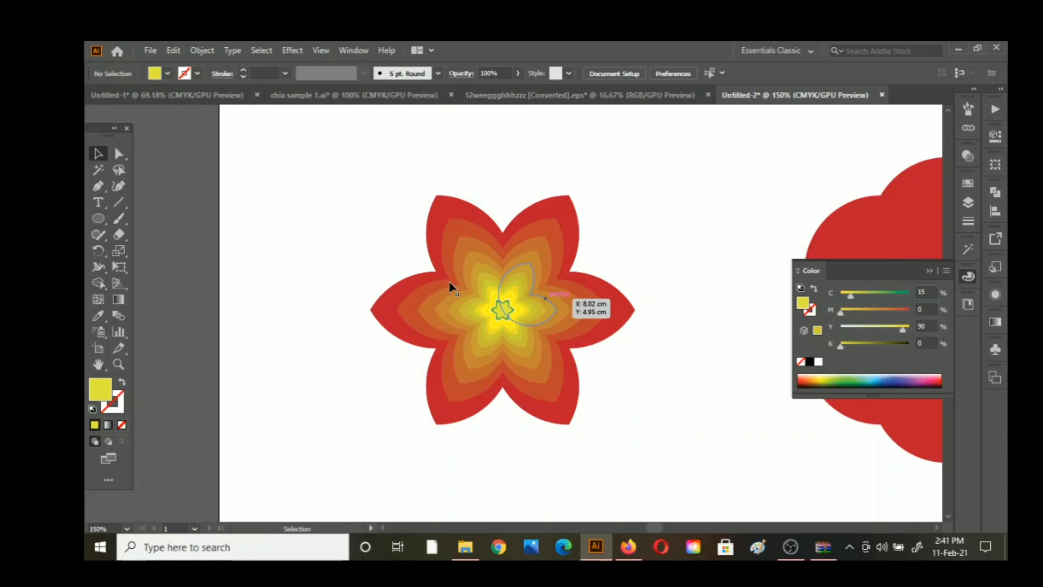
Recolor the green layer around the innermost one pale cream with cyan 4% and yellow 24%.
left_click(509, 307)
left_click_drag(883, 296, 843, 296)
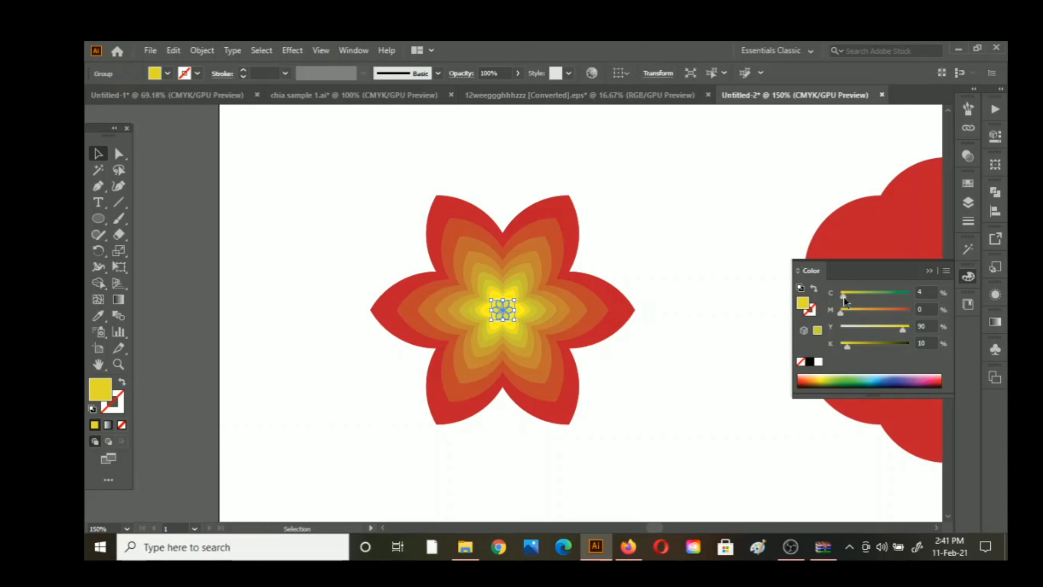
left_click(858, 331)
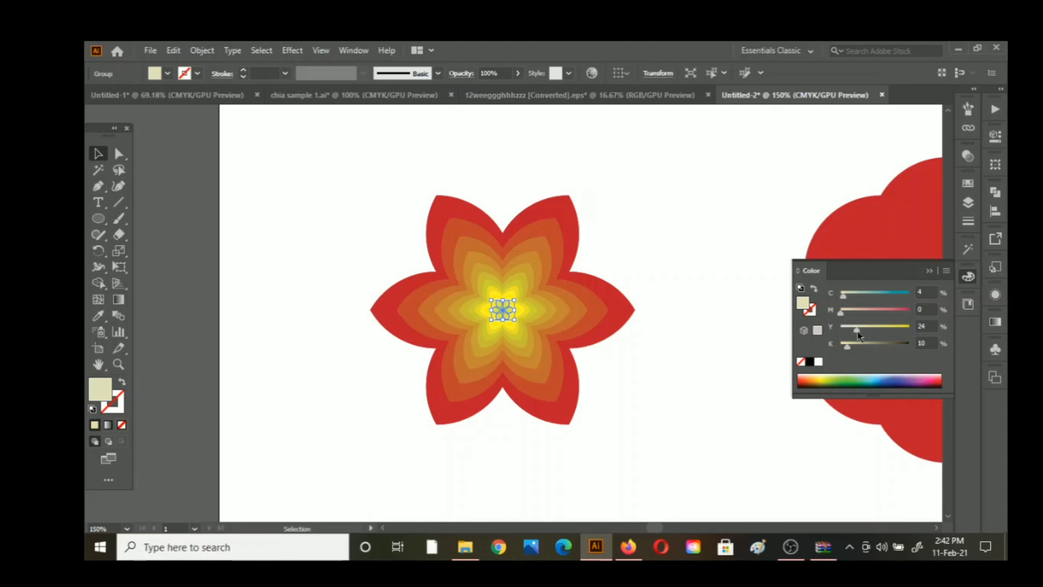
left_click(597, 450)
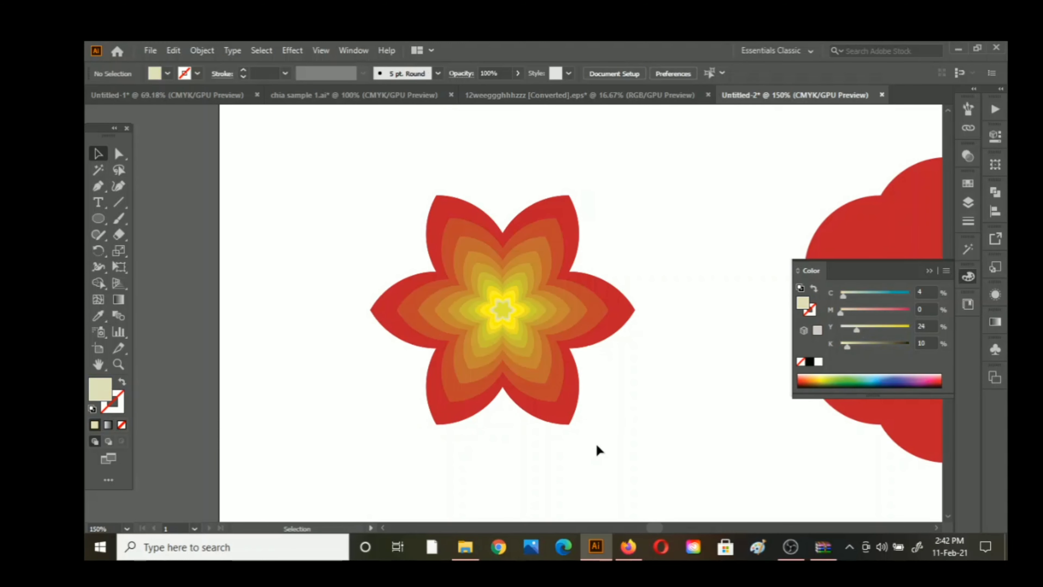
Undo the recent color changes on the two innermost petal layers.
key("ctrl+z")
key("ctrl+z")
left_click(597, 448)
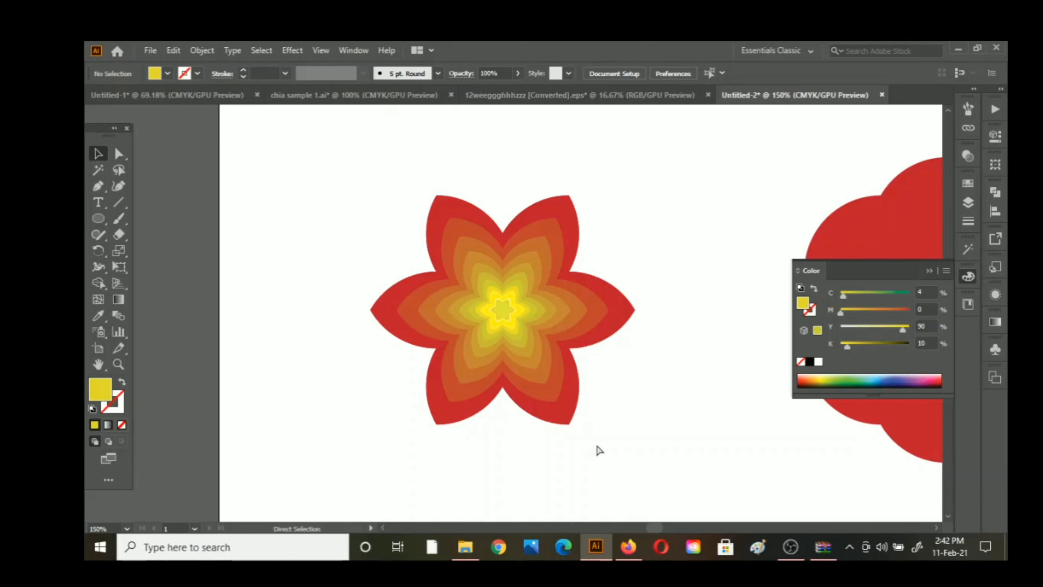
key("ctrl+z")
key("ctrl+z")
key("ctrl+z")
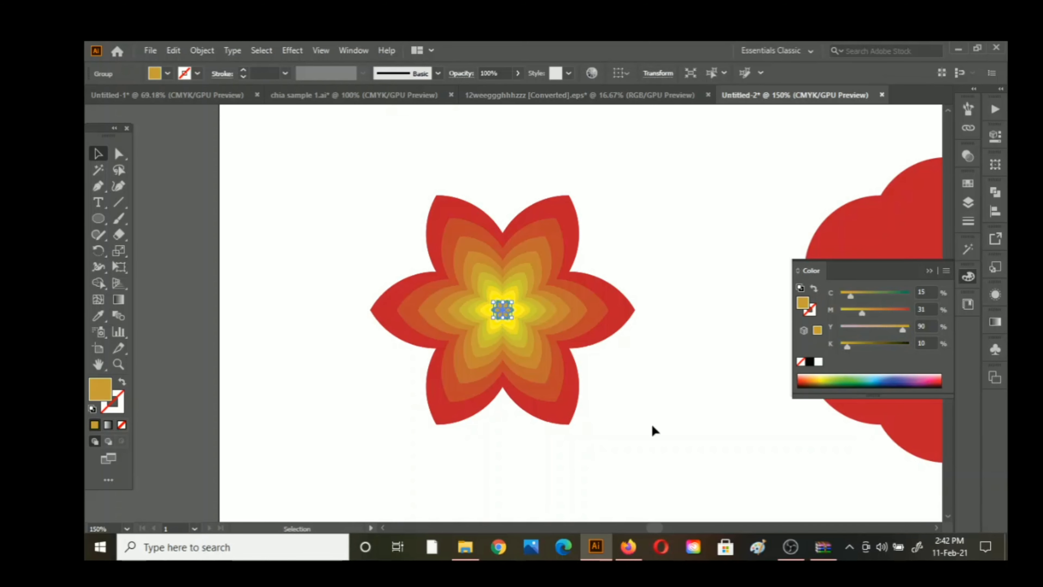
left_click(654, 423)
key("ctrl+z")
key("ctrl+z")
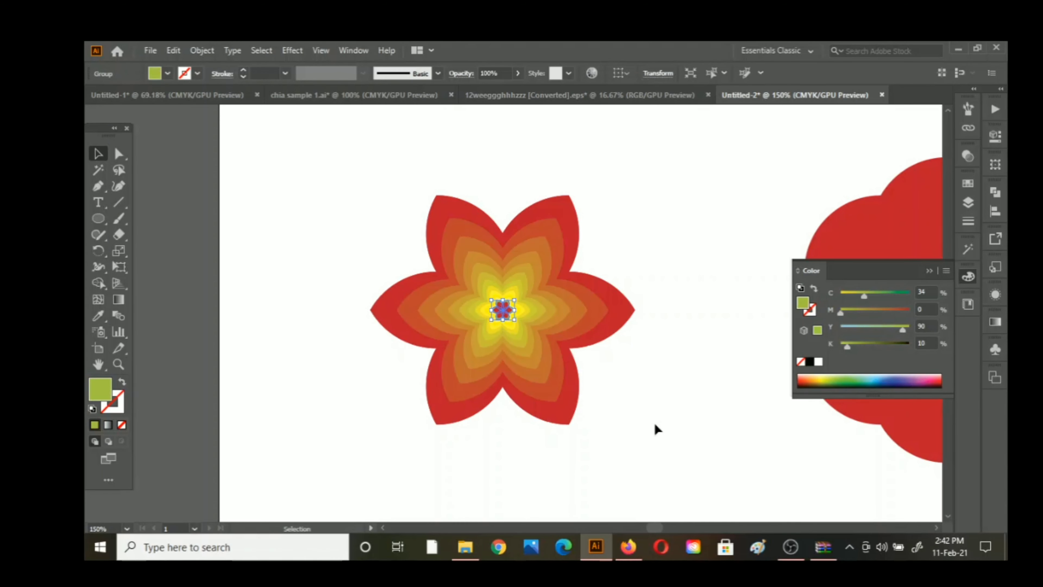
left_click(653, 423)
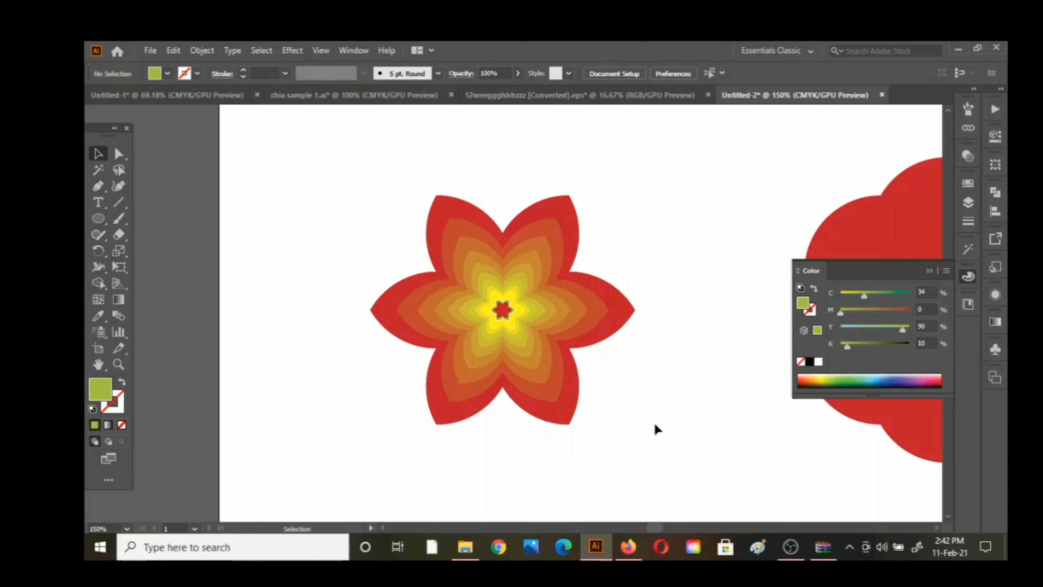
key("ctrl+z")
left_click(625, 353)
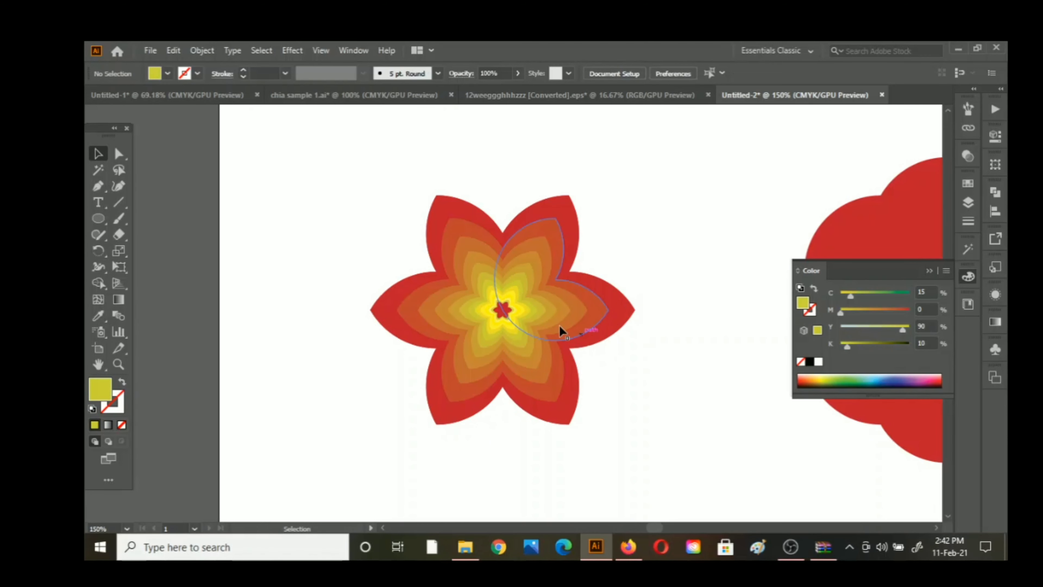
key("ctrl+z")
left_click(621, 353)
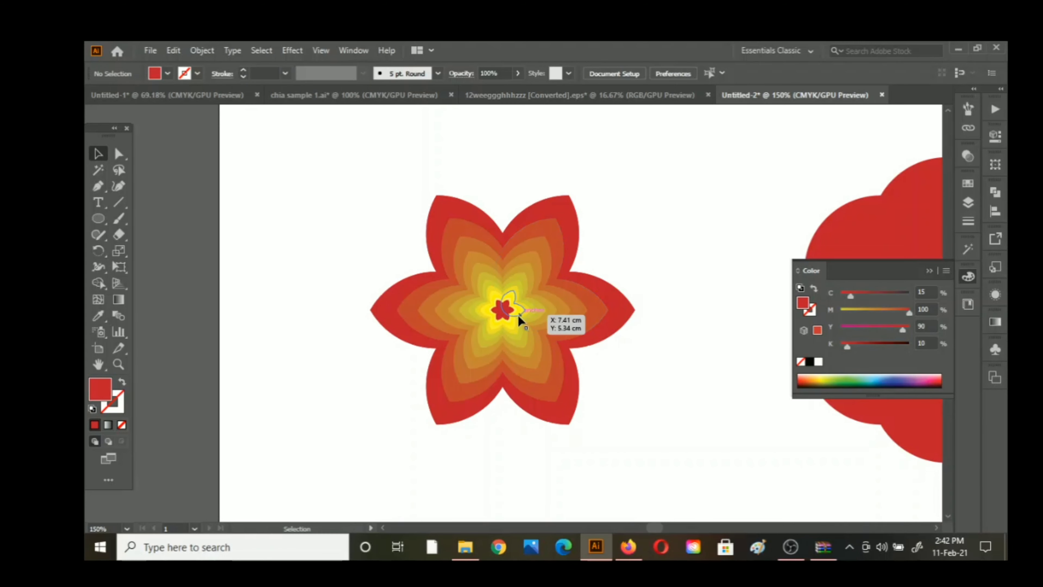
Delete the tiny innermost red petal layer and recolor the remaining center layer light blue with magenta and yellow at 0%.
left_click(505, 312)
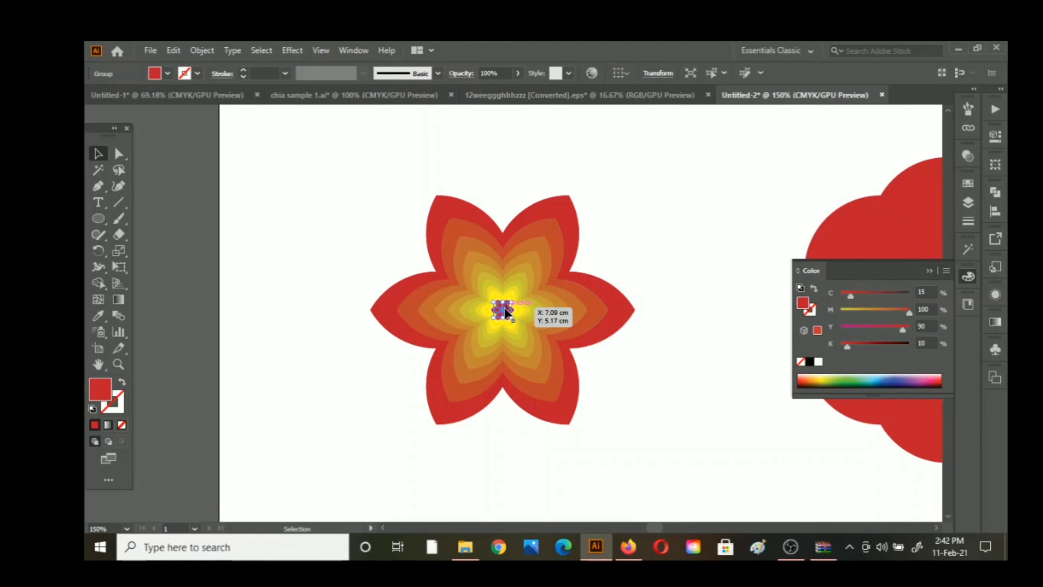
key("ctrl+shift+a")
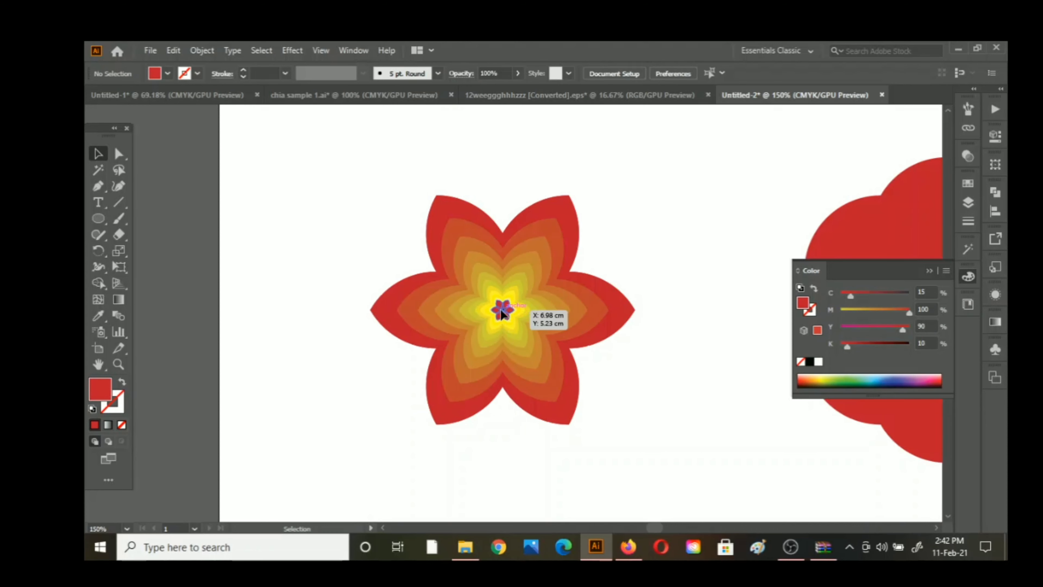
left_click(501, 314)
left_click(842, 313)
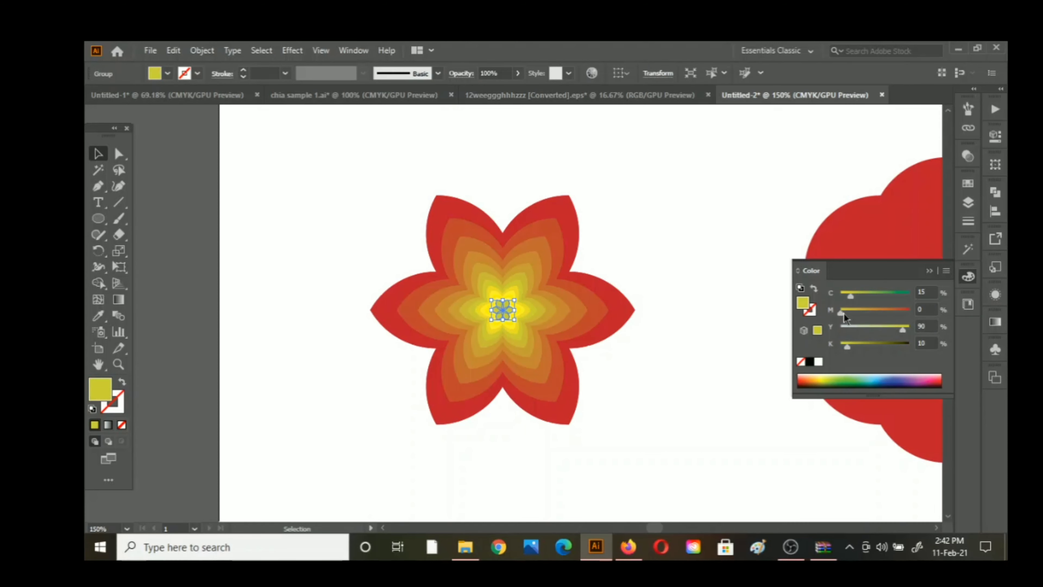
left_click(840, 329)
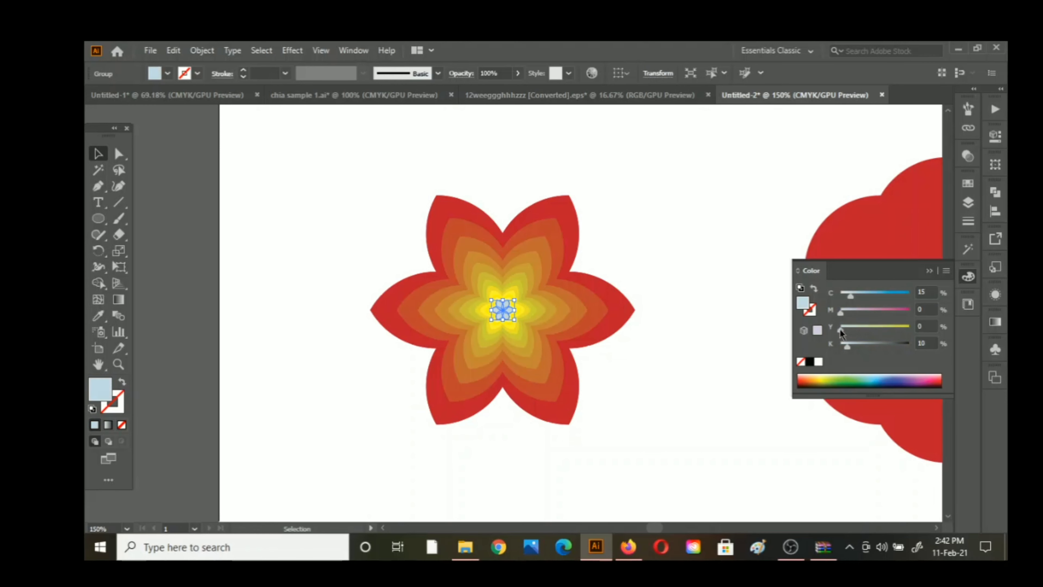
Recolor the layered flower's center layer white.
left_click(818, 362)
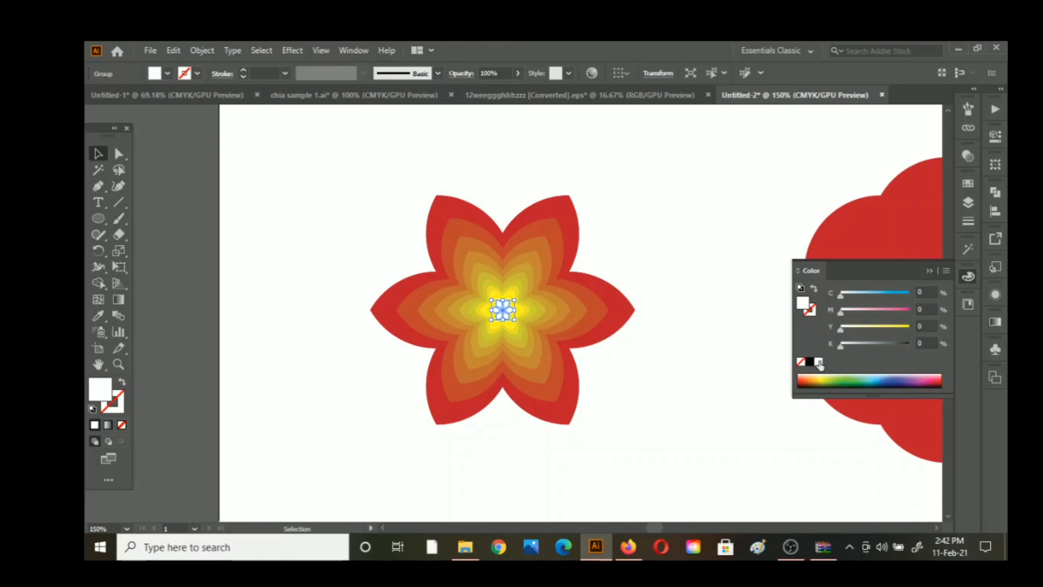
left_click(736, 406)
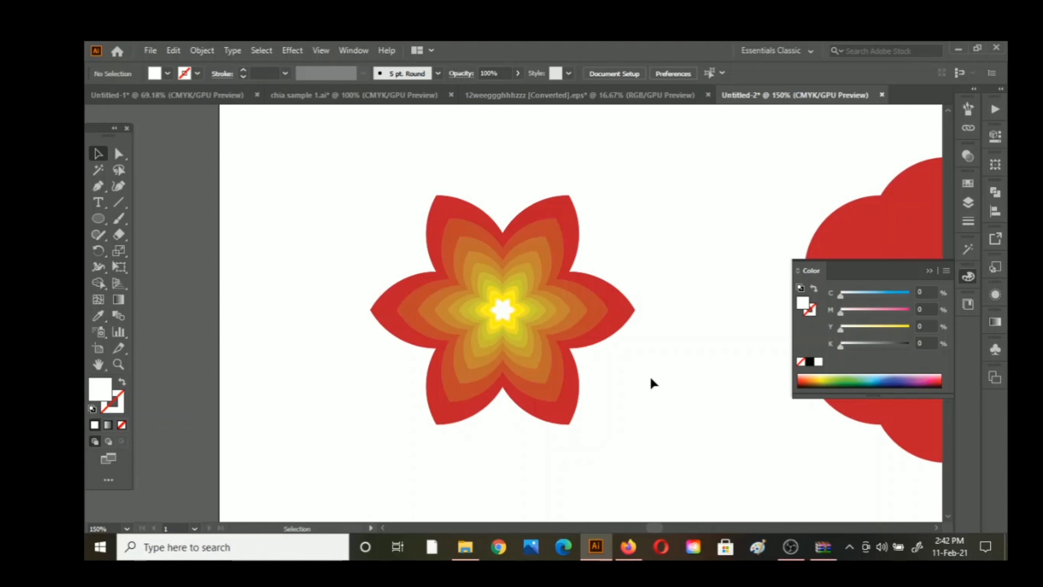
left_click(506, 310)
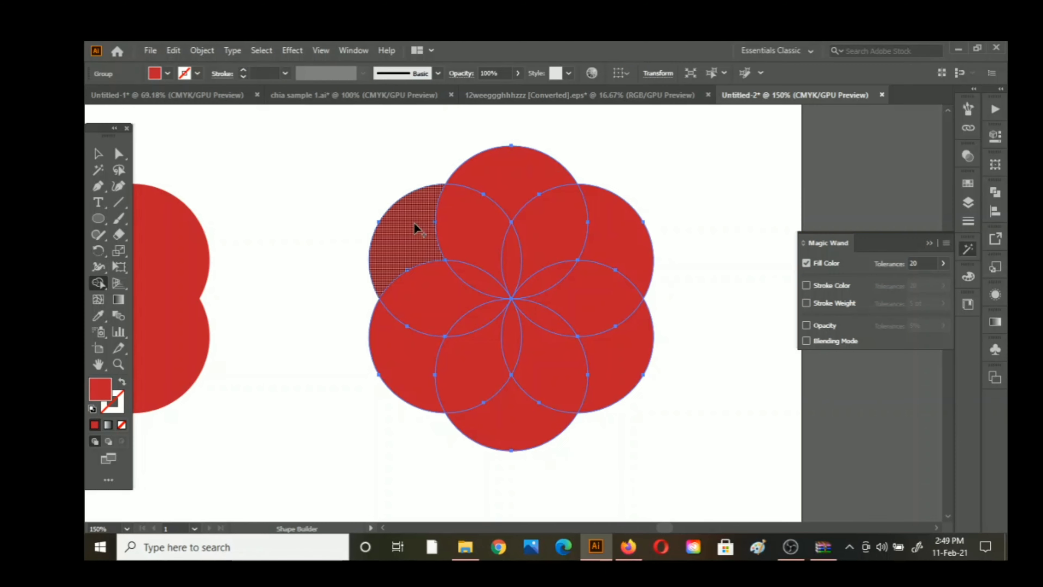
Remove the outer regions of the rotated red circles with Shape Builder, keeping only the six narrow petals around the center.
left_click(485, 210, "alt")
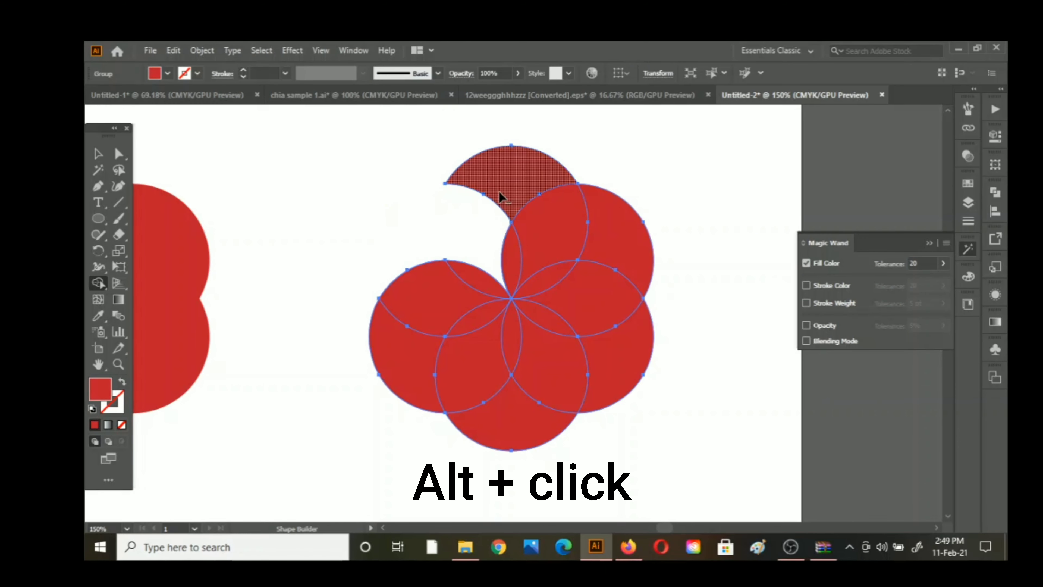
left_click(513, 187, "alt")
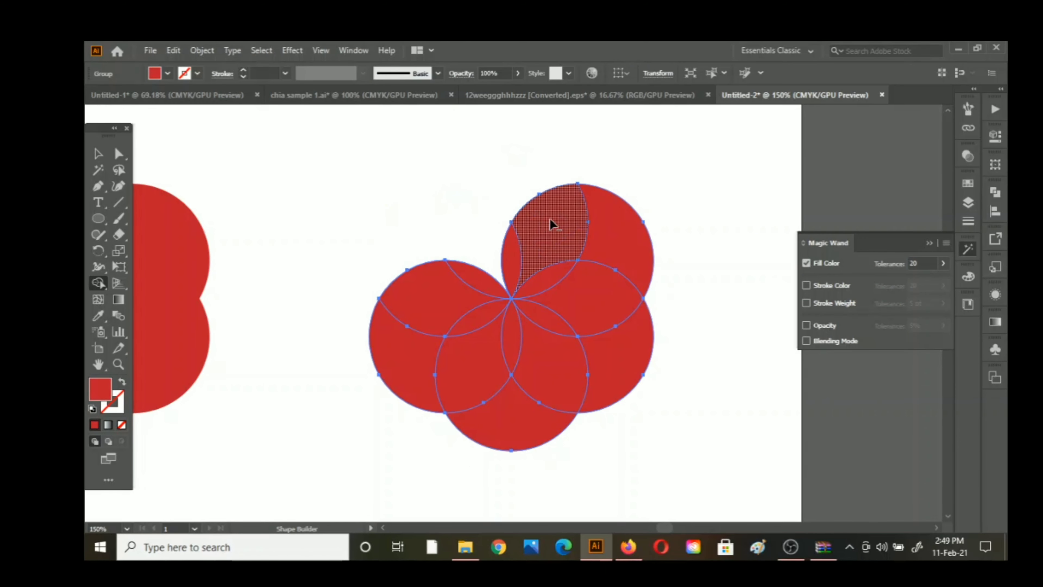
left_click(550, 223, "alt")
left_click(612, 234, "alt")
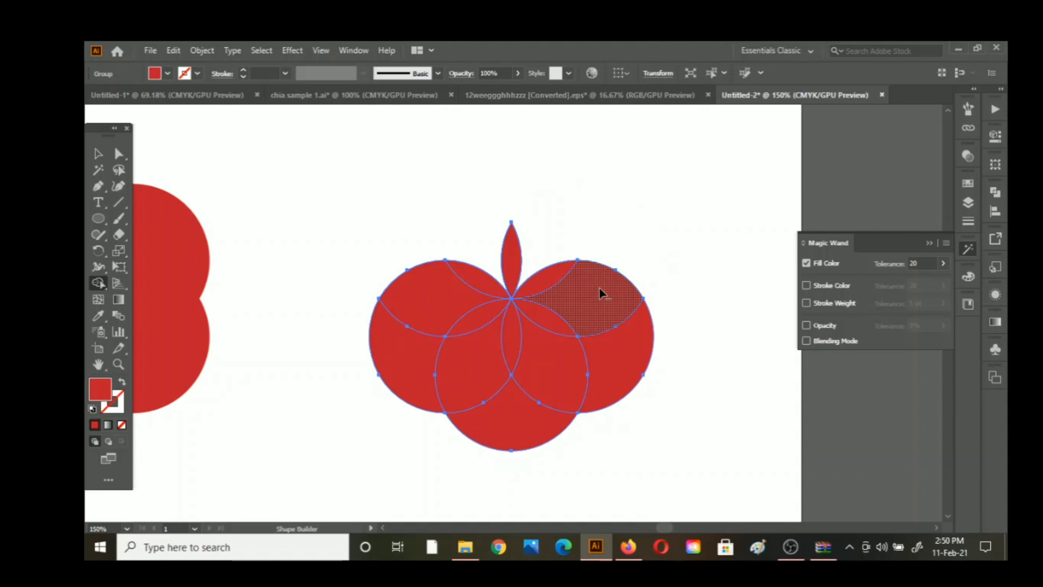
mouse_move(600, 292)
left_mouse_down("alt")
mouse_move(480, 375)
mouse_move(420, 375)
left_mouse_up("alt")
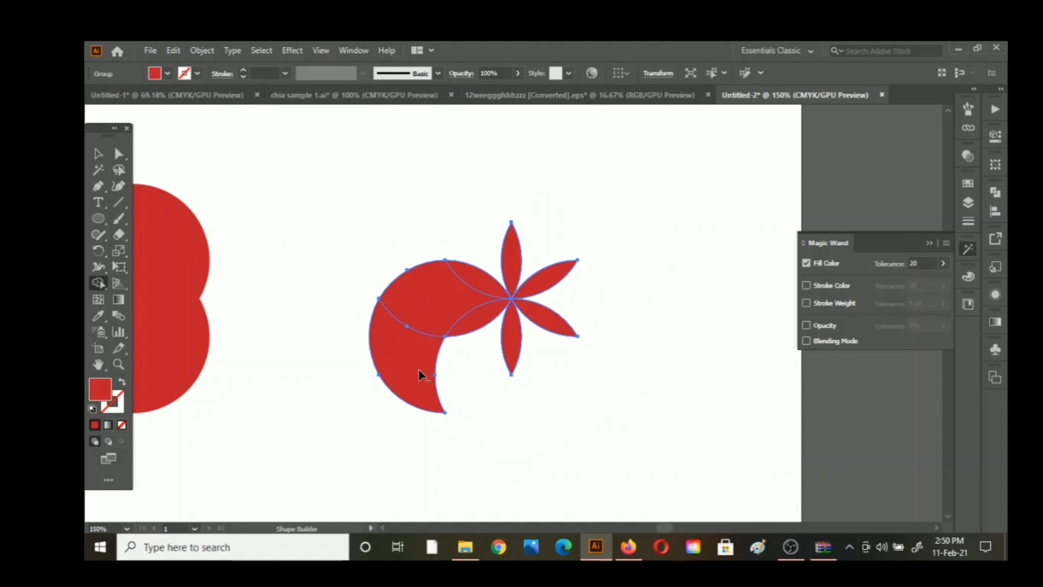
left_click(420, 374, "alt")
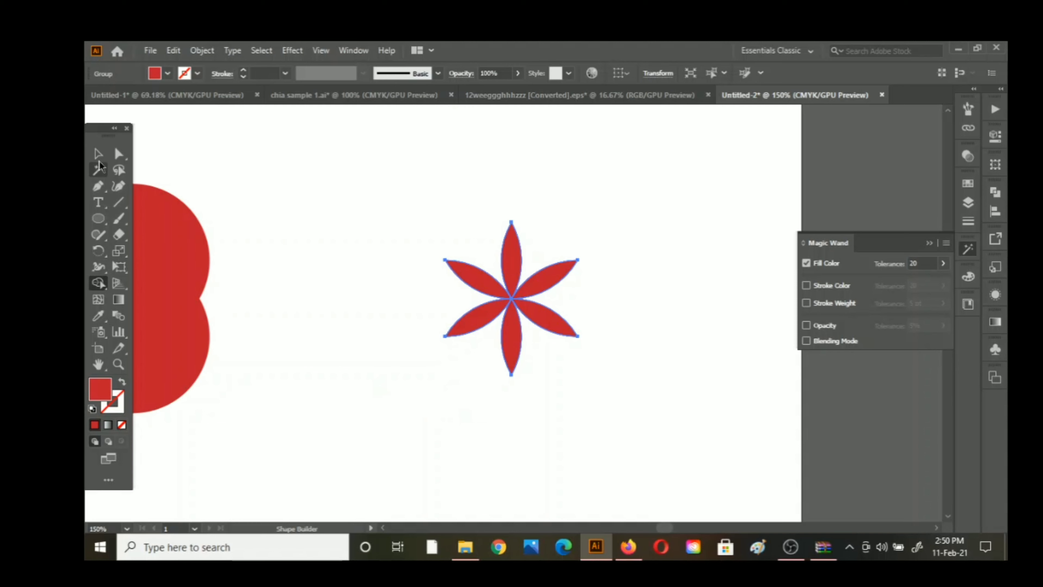
left_click(99, 159)
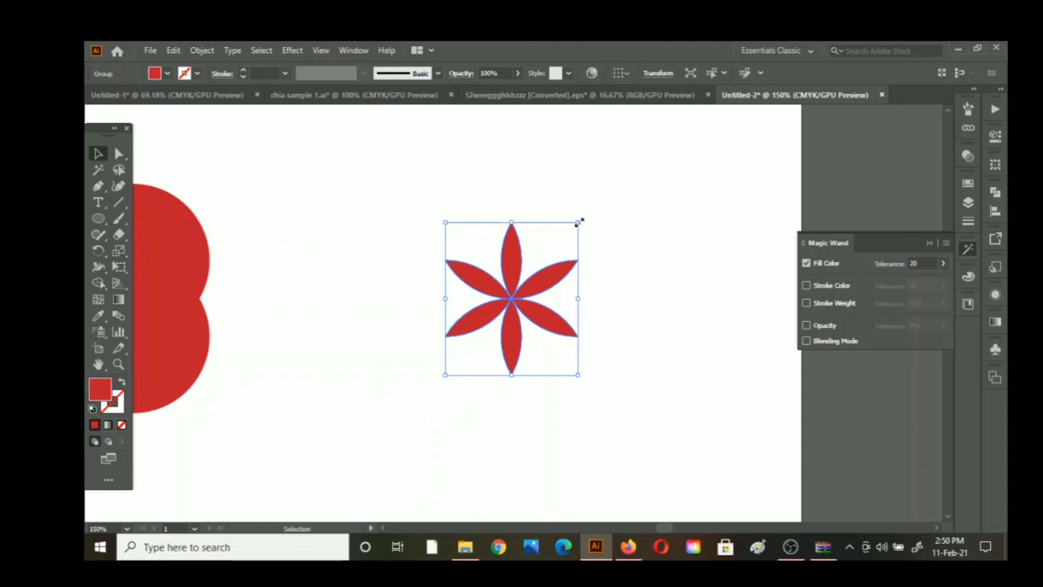
key("z")
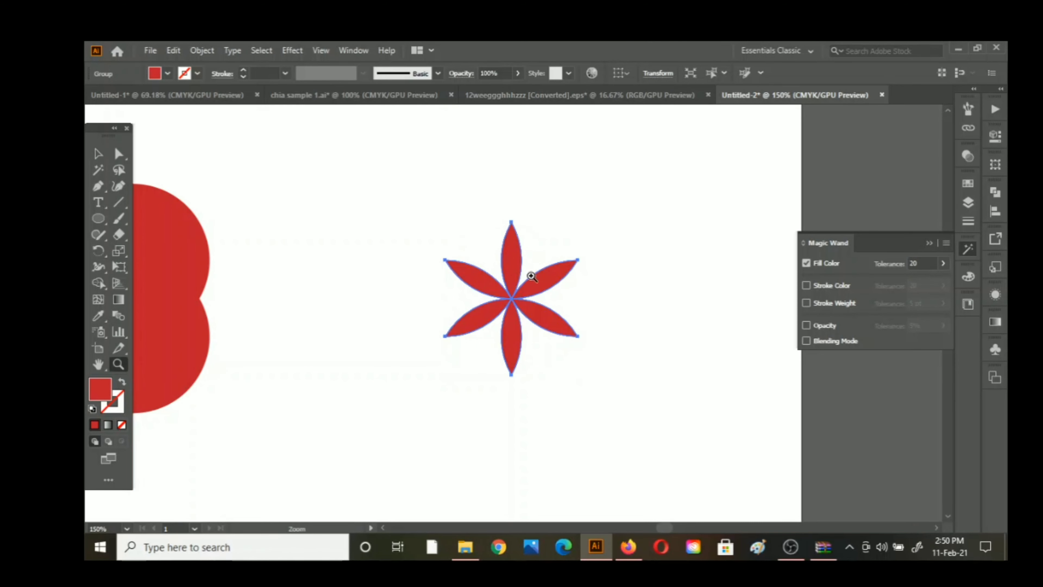
left_click(512, 301)
left_click(512, 301)
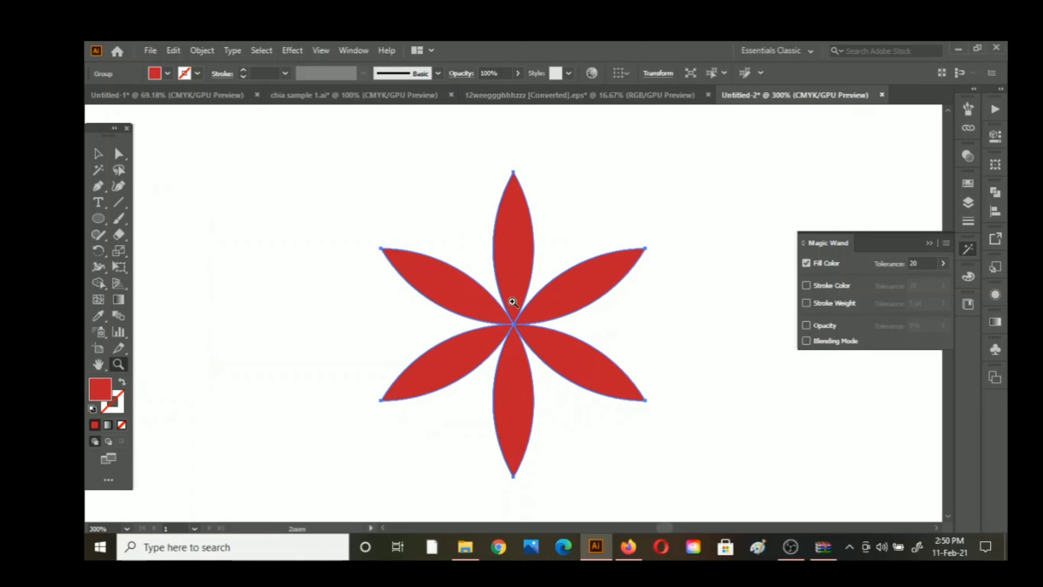
key("v")
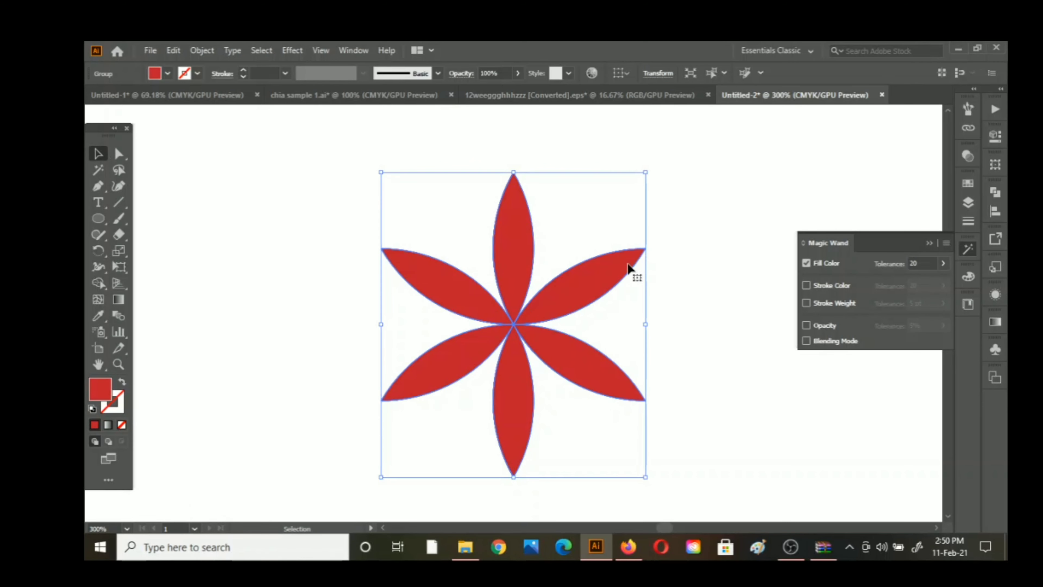
left_click(714, 270)
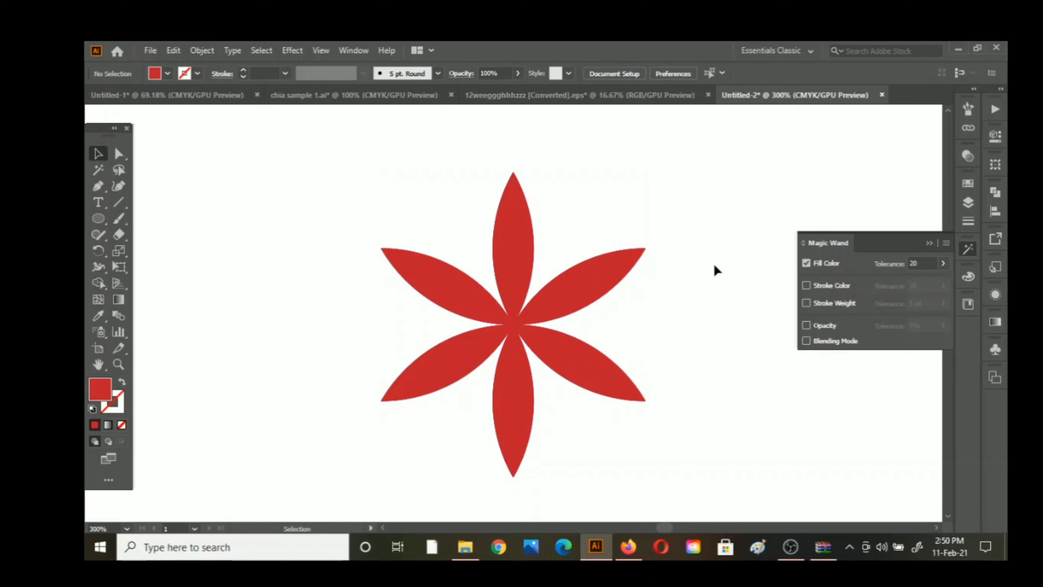
left_click(575, 304)
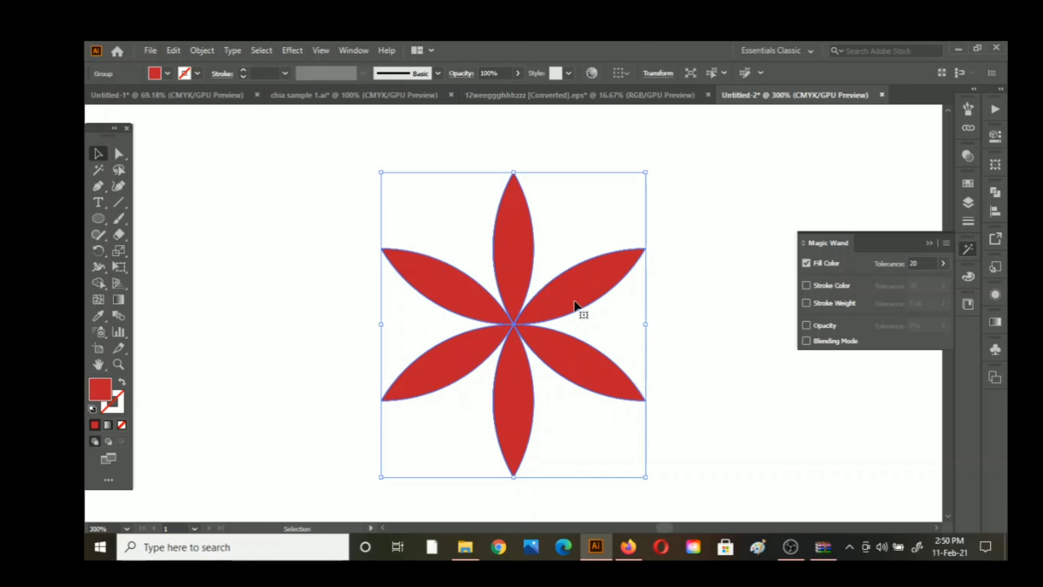
left_click(155, 363)
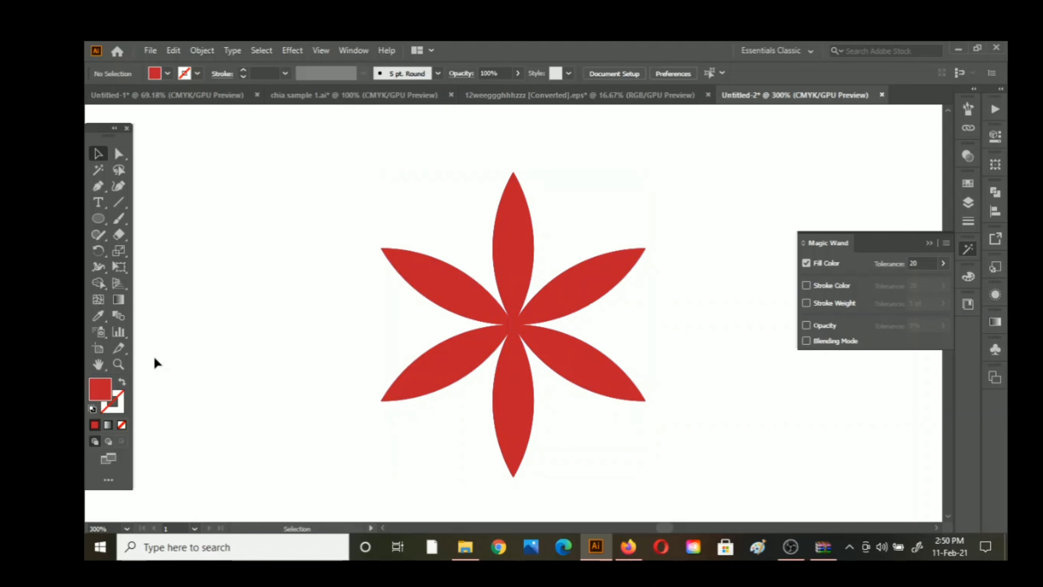
left_click(450, 271)
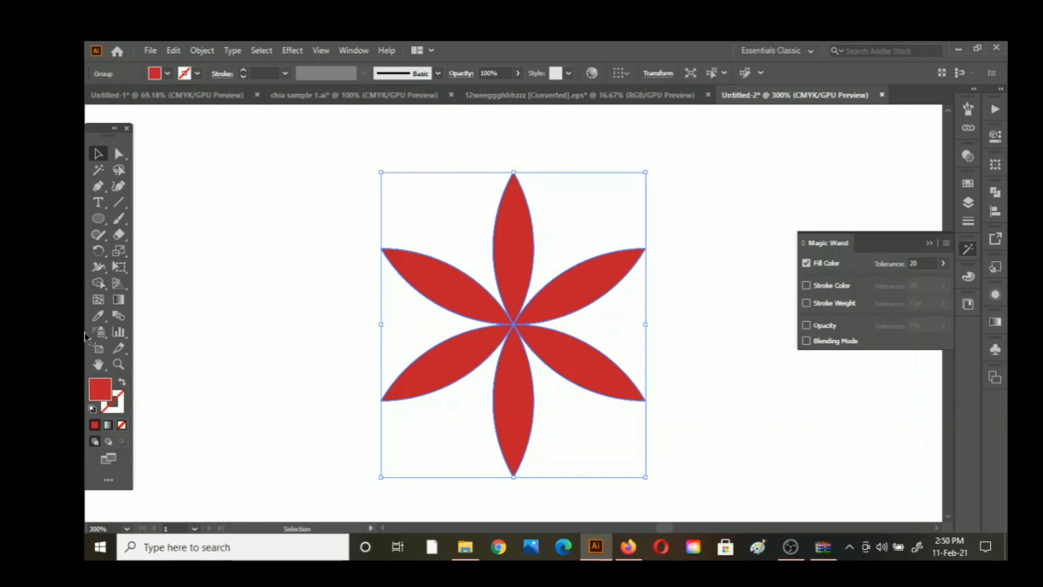
left_click(119, 315)
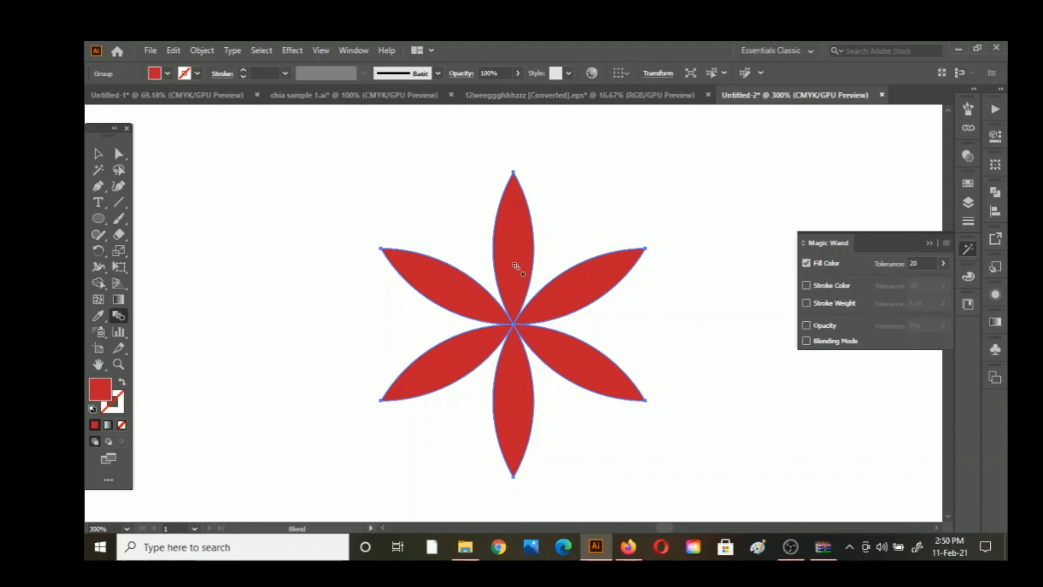
left_click(98, 154)
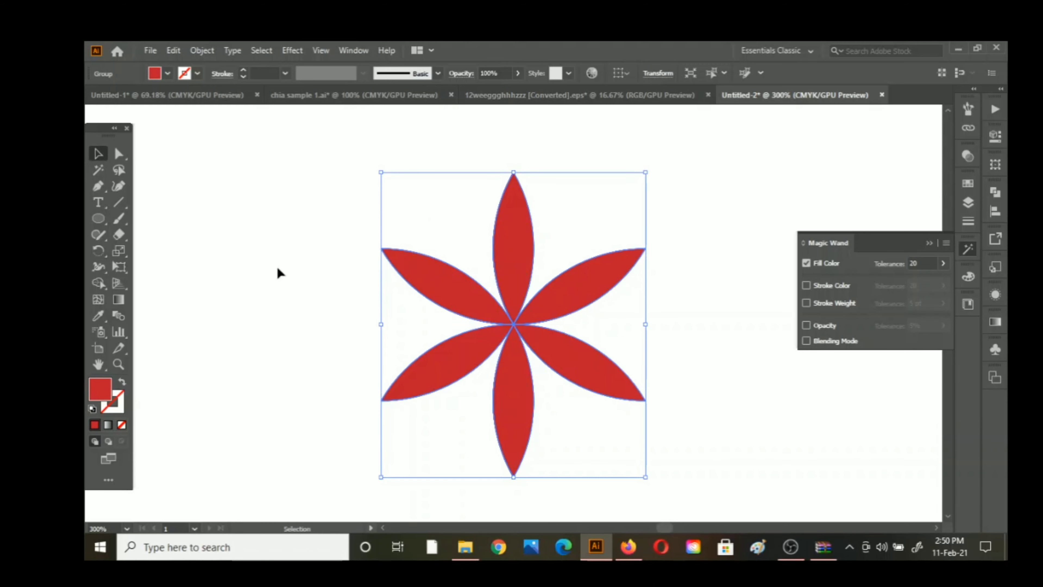
Create a copy of the six-petal flower scaled uniformly to 20% about its center anchor point.
left_click(116, 255)
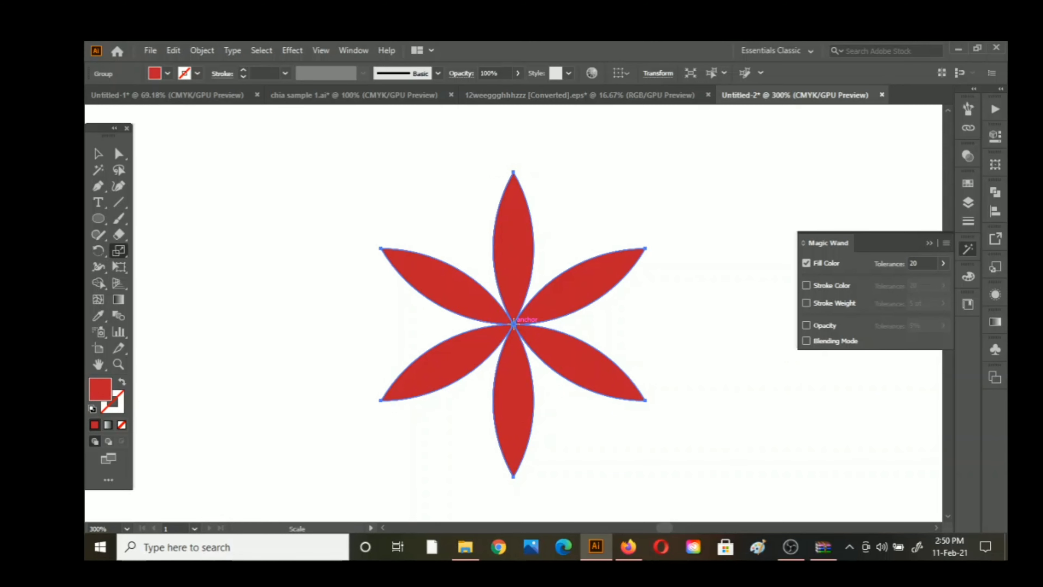
left_click(513, 325, "alt")
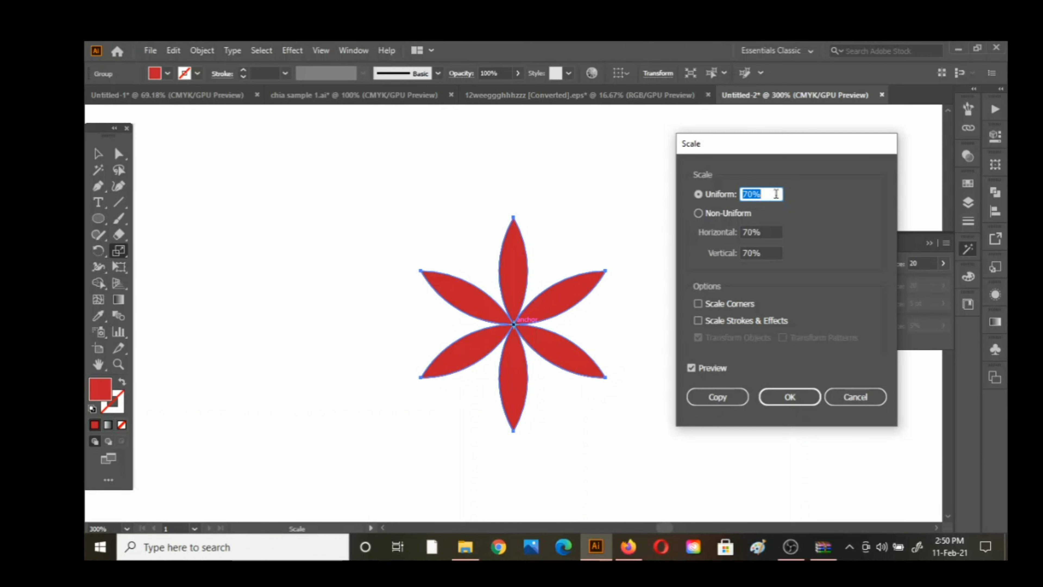
key("BackSpace")
type("20")
left_click(717, 397)
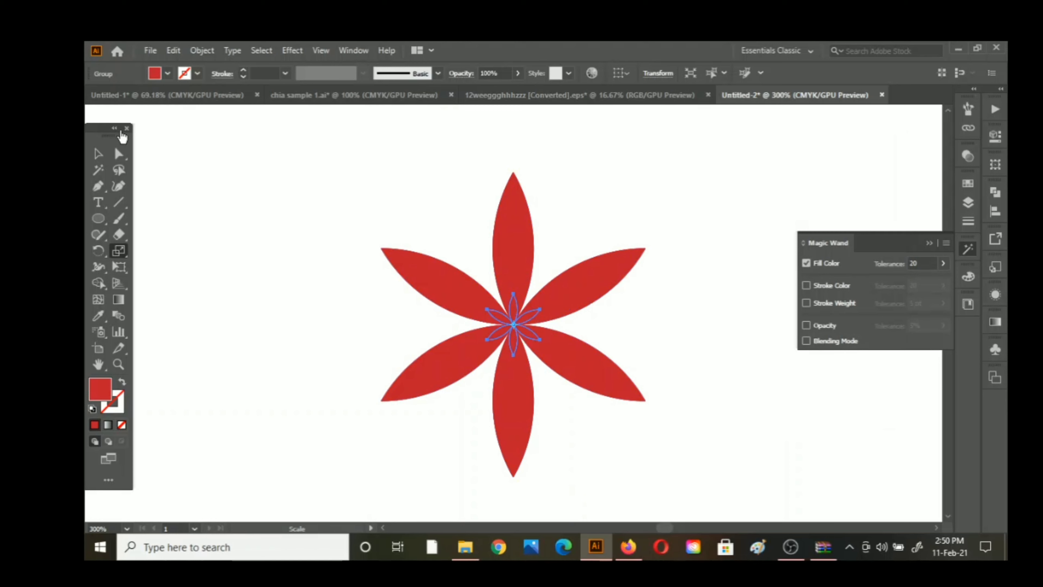
left_click(98, 155)
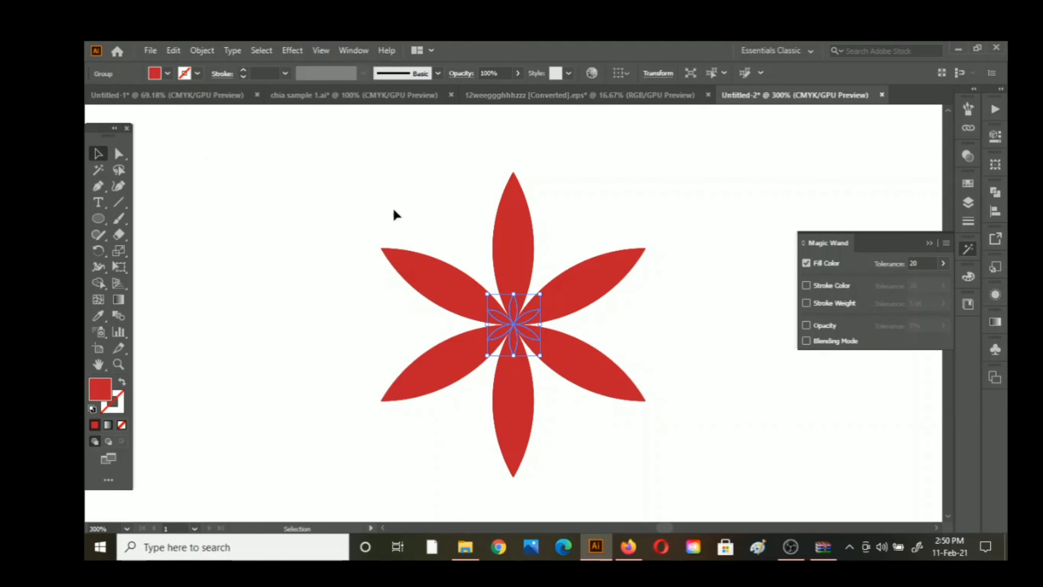
Recolor the small central flower copy yellow by setting its magenta to 3%.
left_click_drag(404, 213, 620, 412)
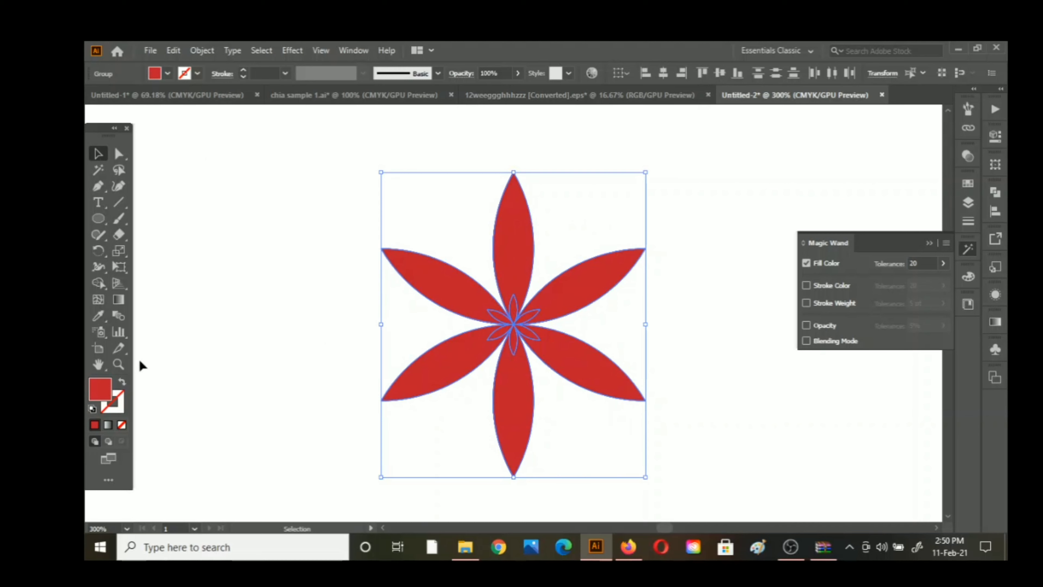
left_click(370, 324)
left_click(530, 315)
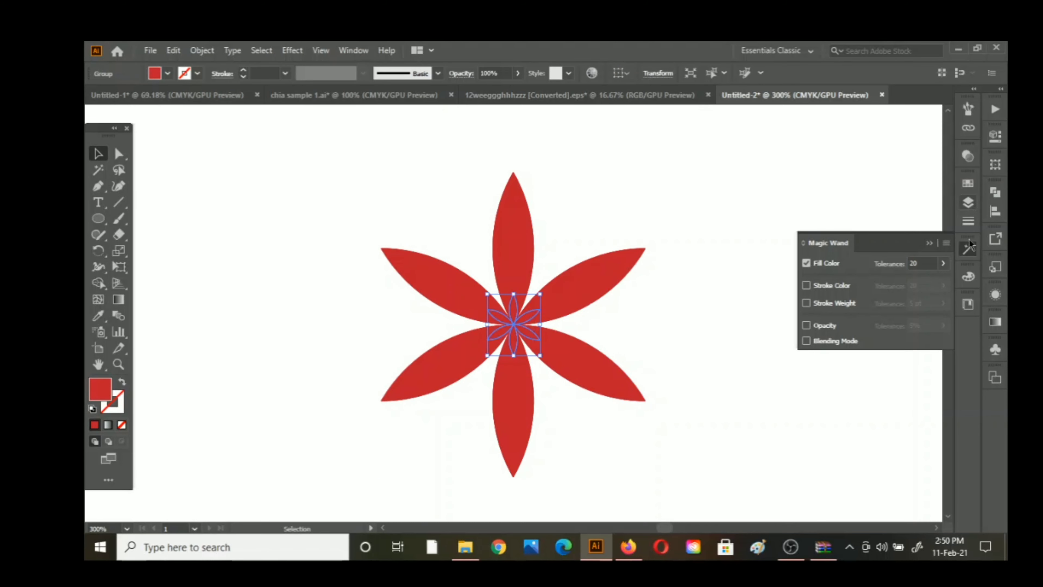
left_click(970, 278)
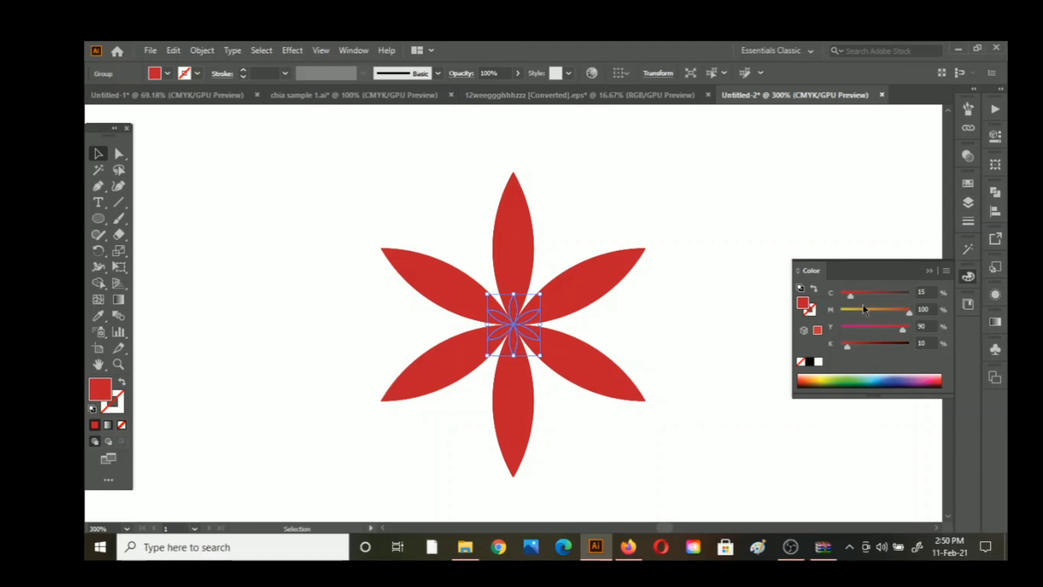
left_click(843, 311)
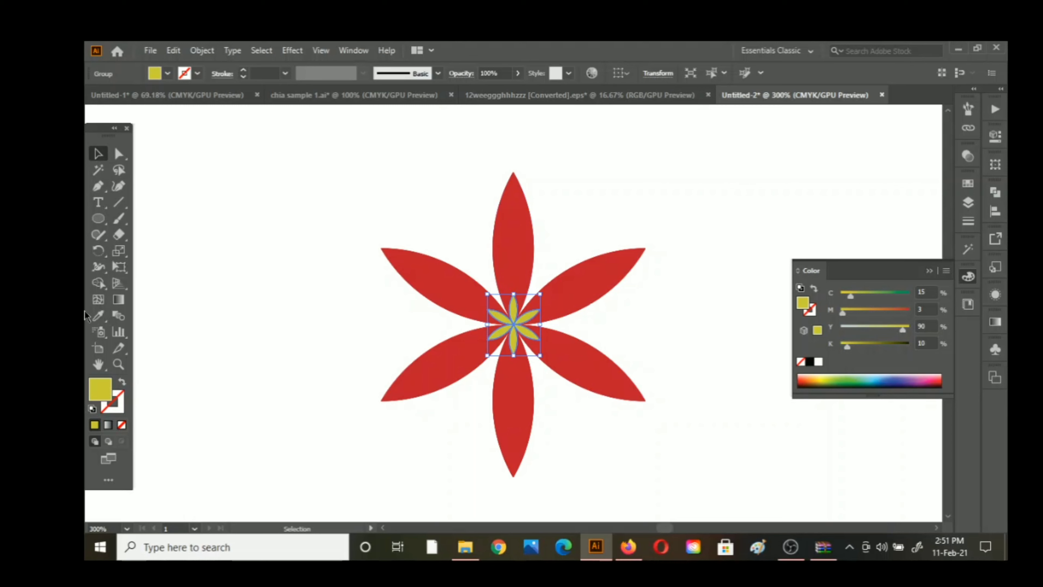
Try a blend between the small yellow flower and the large red flower, and undo it.
left_click_drag(430, 183, 635, 409)
left_click(118, 316)
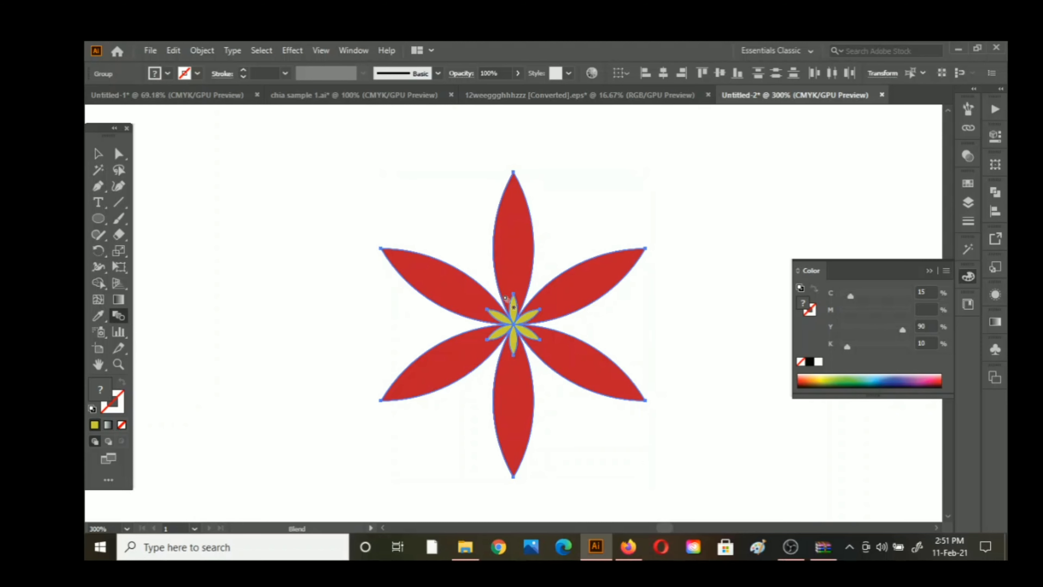
left_click(514, 309)
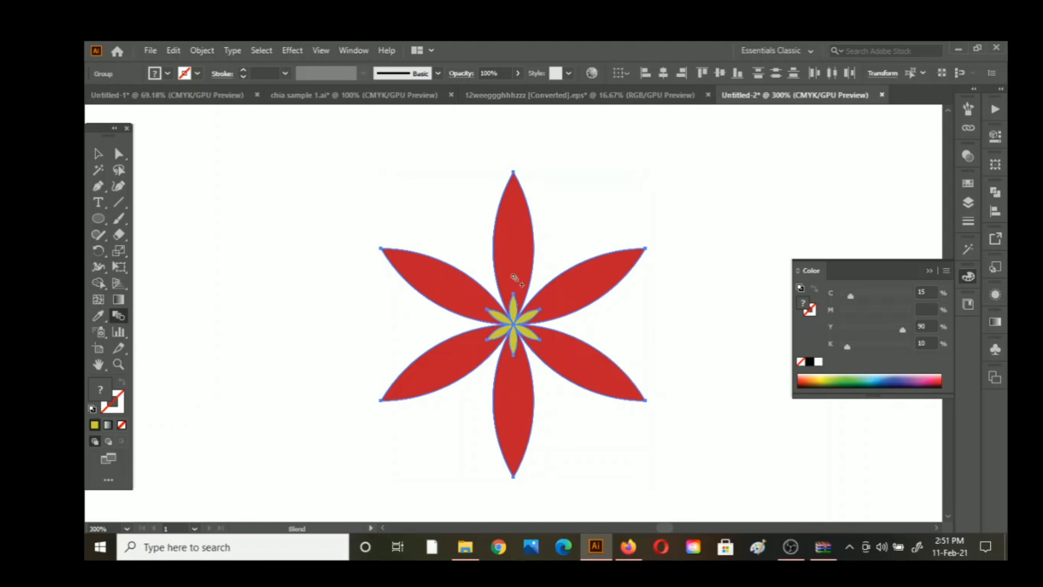
left_click(512, 250)
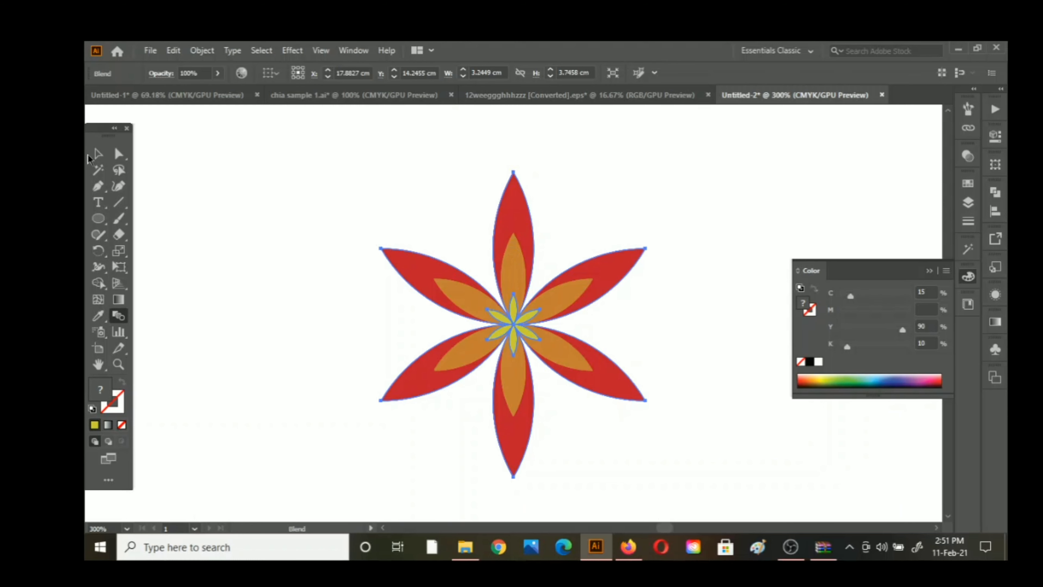
left_click(98, 153)
left_click(221, 200)
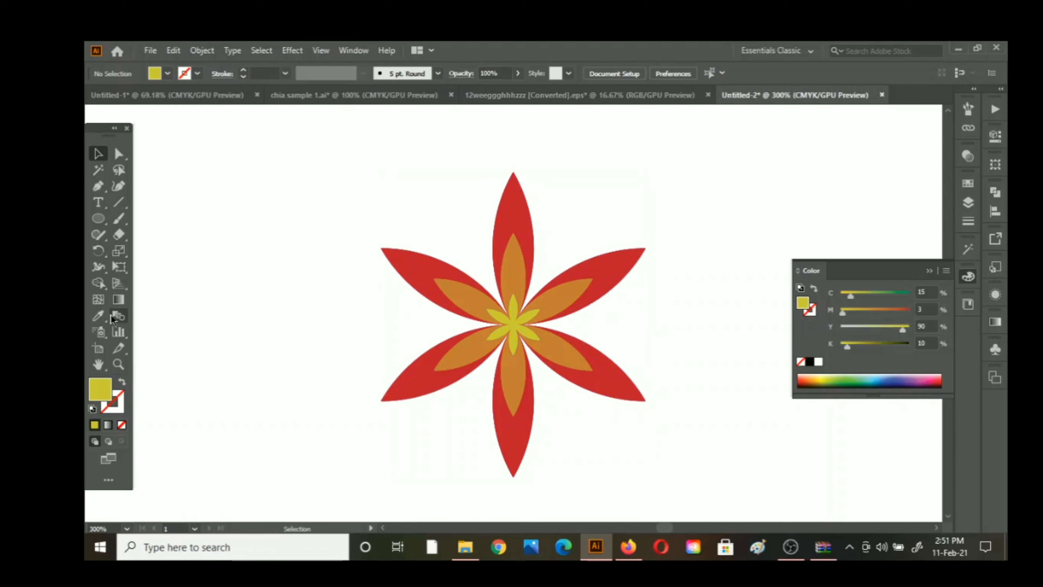
key("a")
key("ctrl+z")
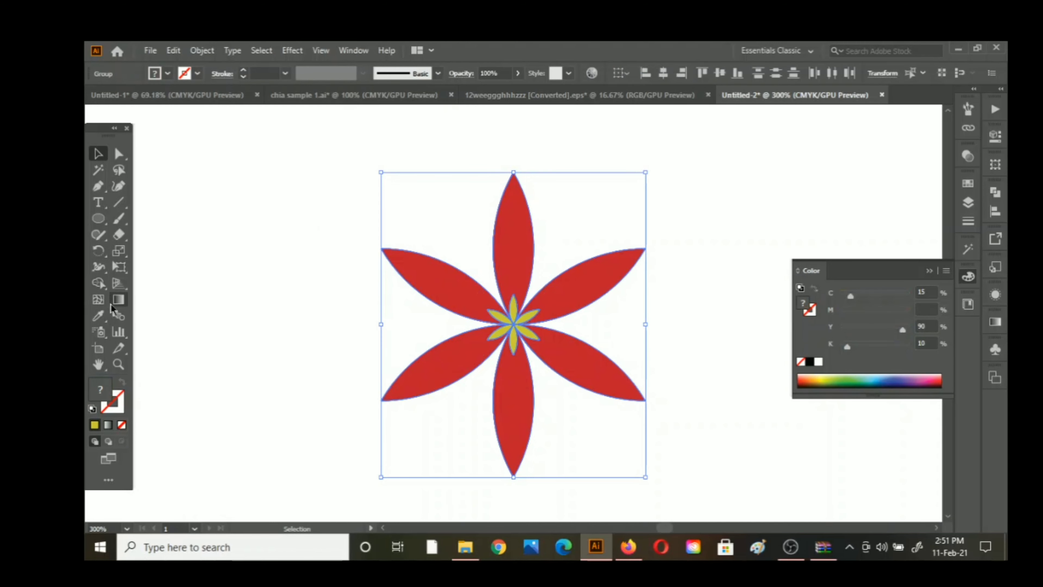
Blend the small yellow central flower with the large red flower using the Blend tool.
left_click(118, 315)
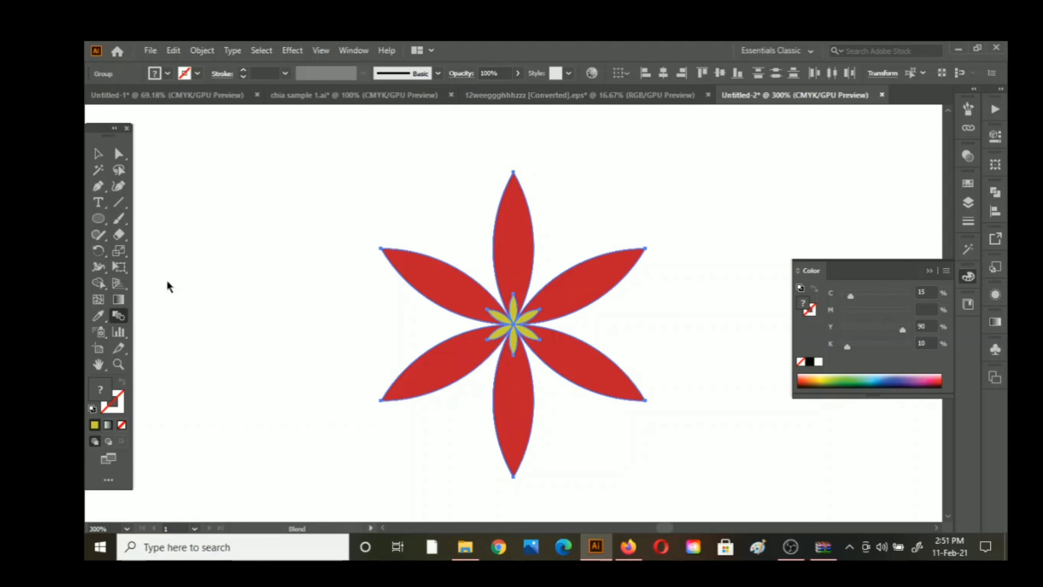
left_click(514, 308)
left_click(511, 263)
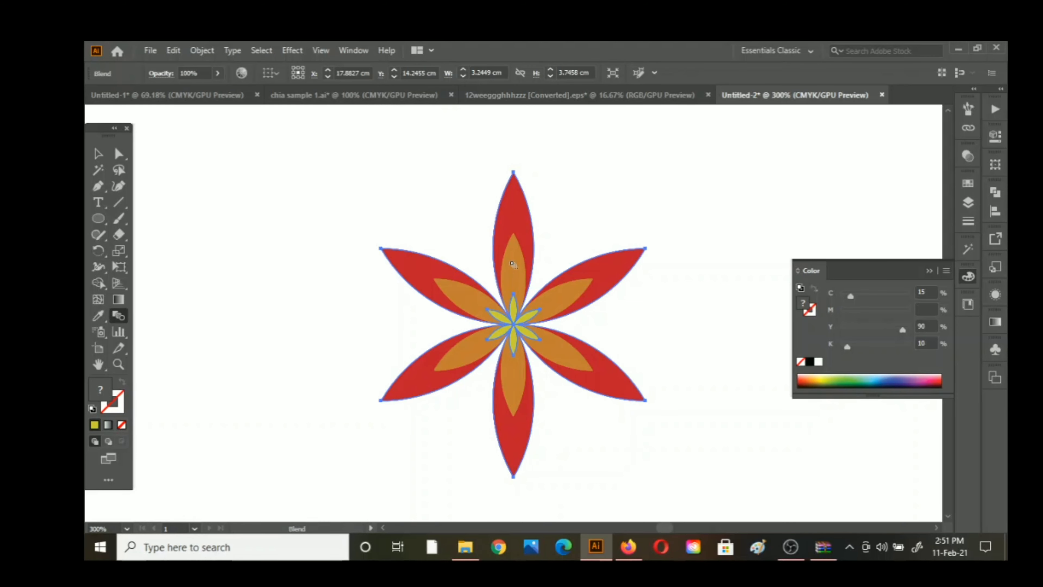
Set the six-petal flower blend's spacing to 50 specified steps and deselect the flower.
double_click(119, 316)
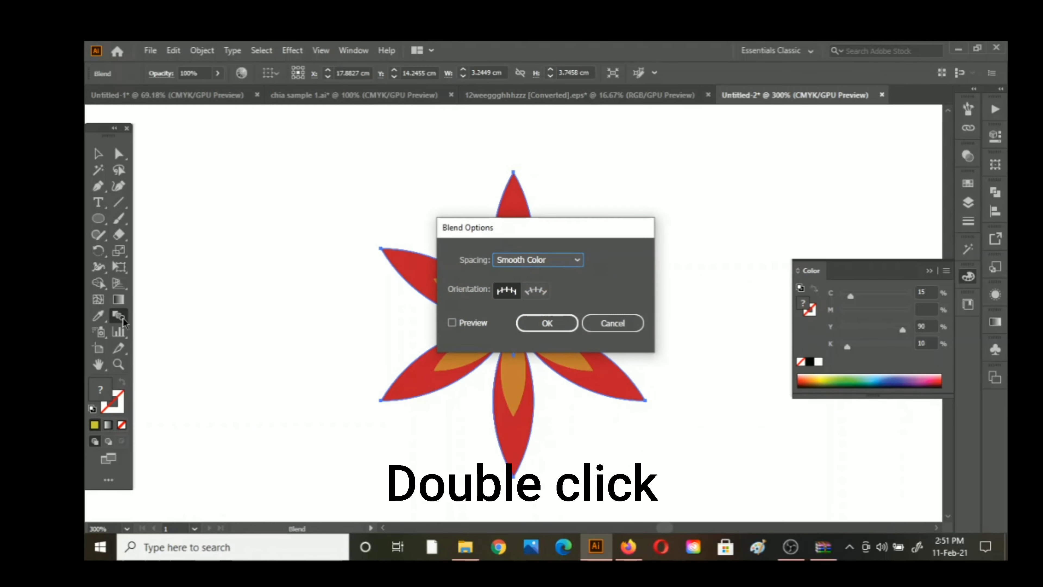
left_click_drag(575, 232, 793, 176)
left_click(795, 204)
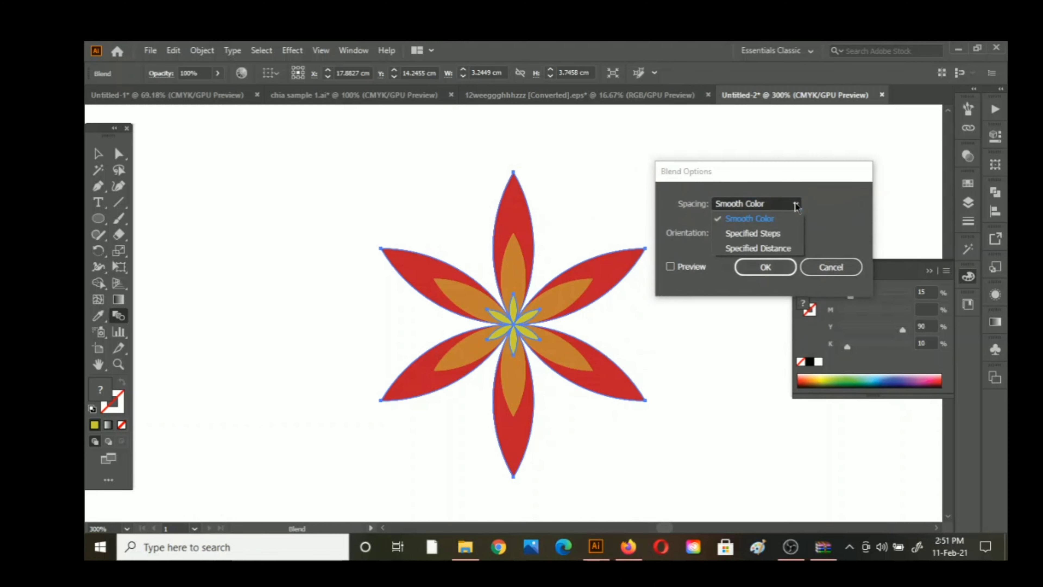
left_click(777, 235)
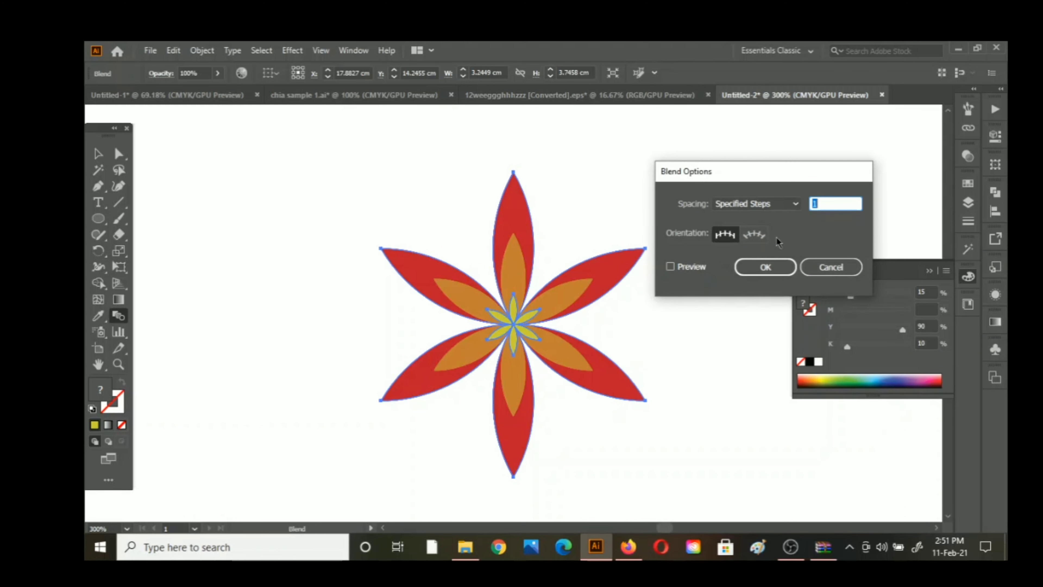
left_click(670, 266)
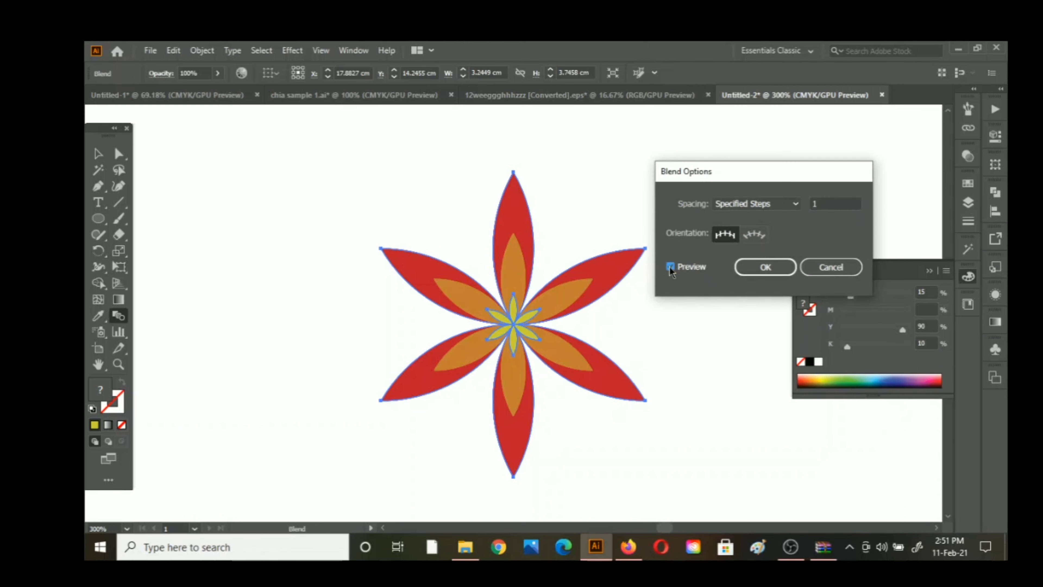
left_click(838, 203)
key("BackSpace")
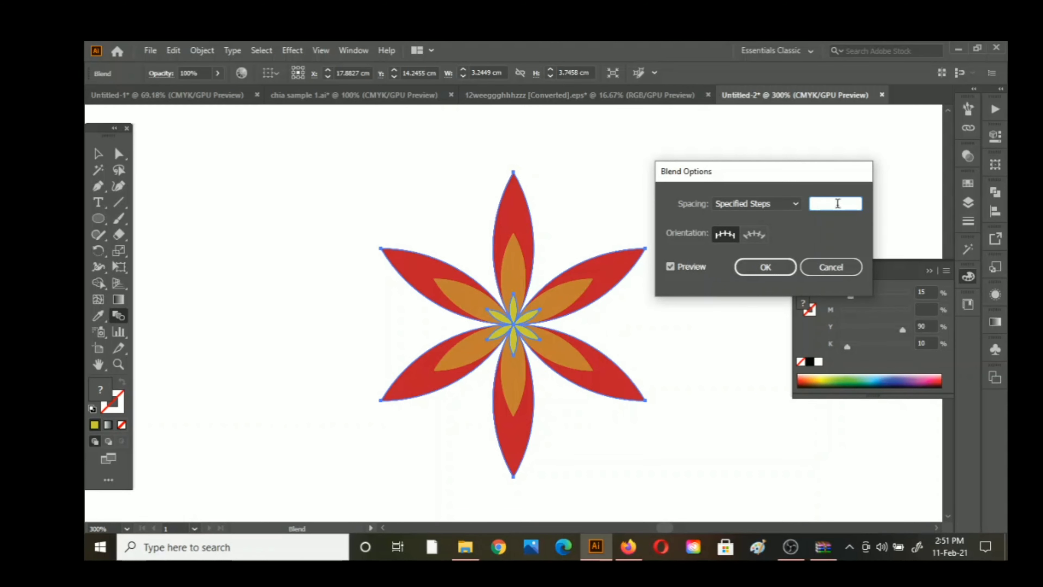
type("50")
left_click(684, 269)
left_click(683, 267)
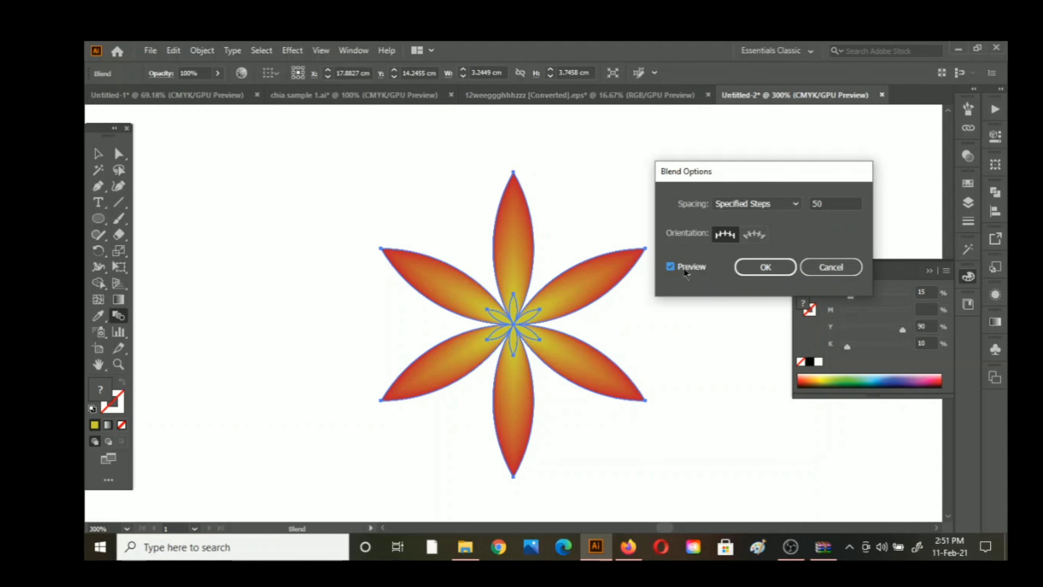
left_click(766, 267)
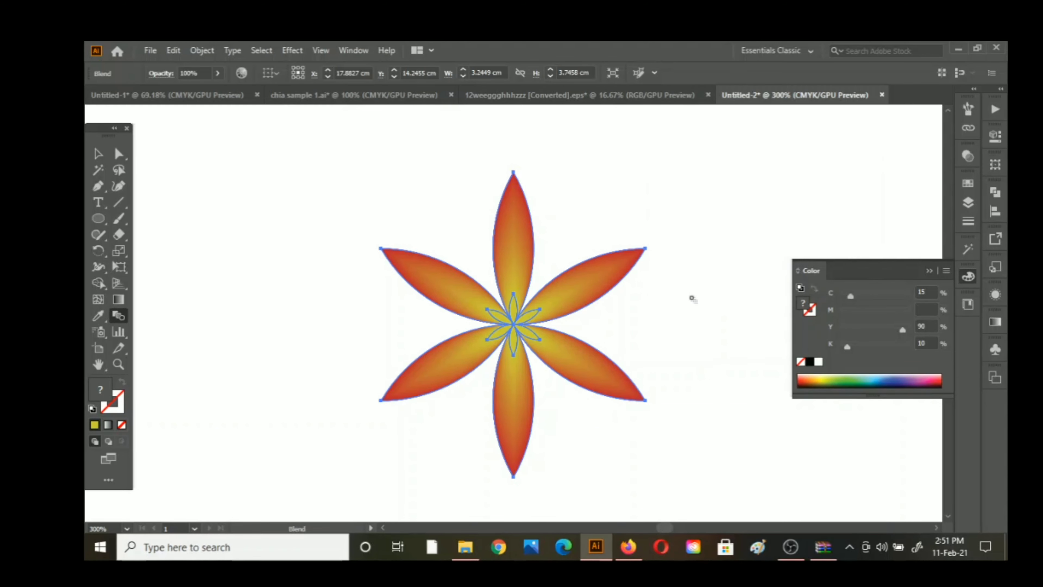
key("v")
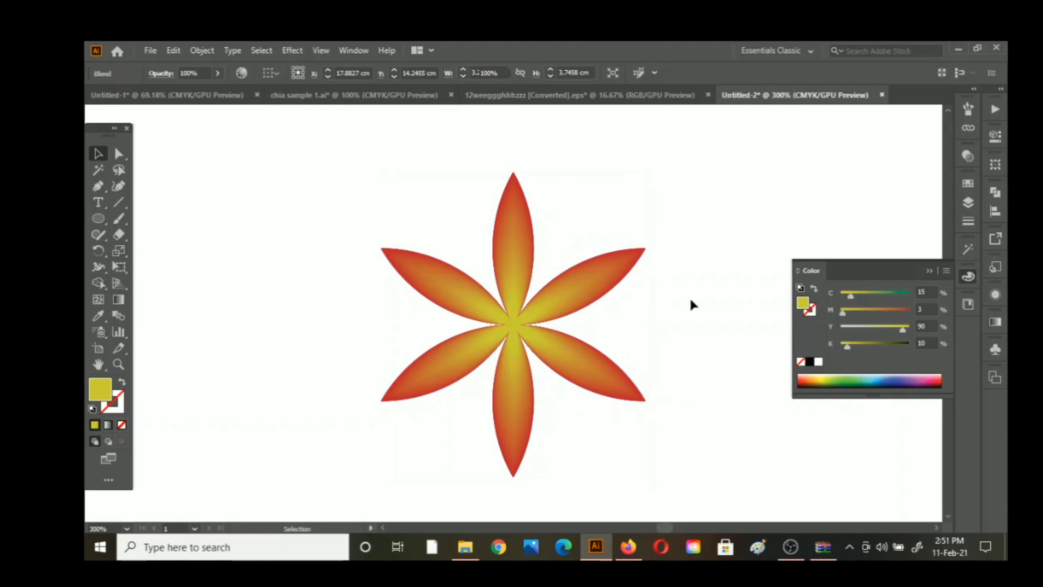
left_click(692, 305)
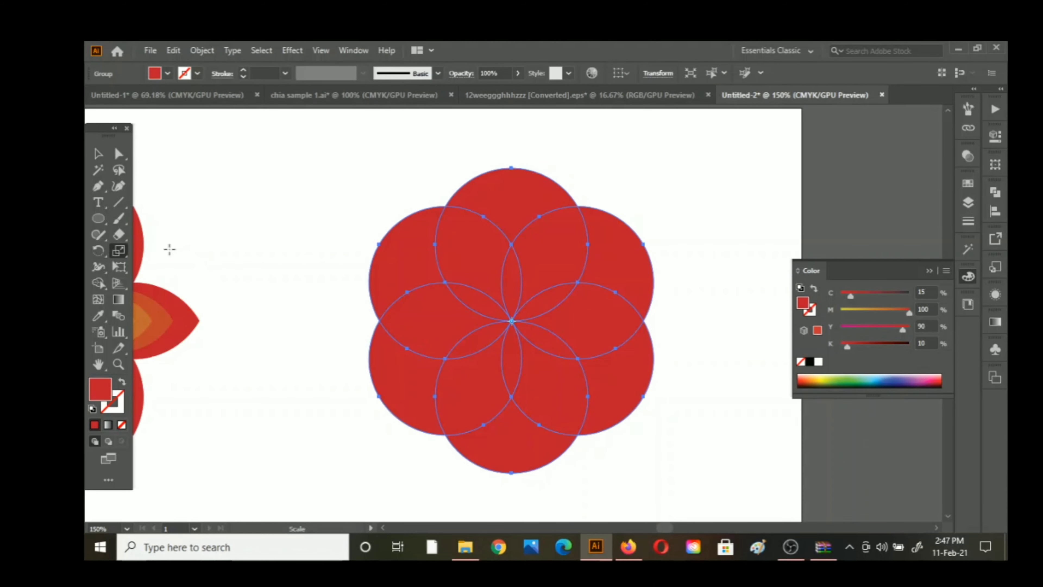
Cut out the six regions where neighbouring circles overlap in the red circle flower with the Shape Builder tool.
left_click(98, 285)
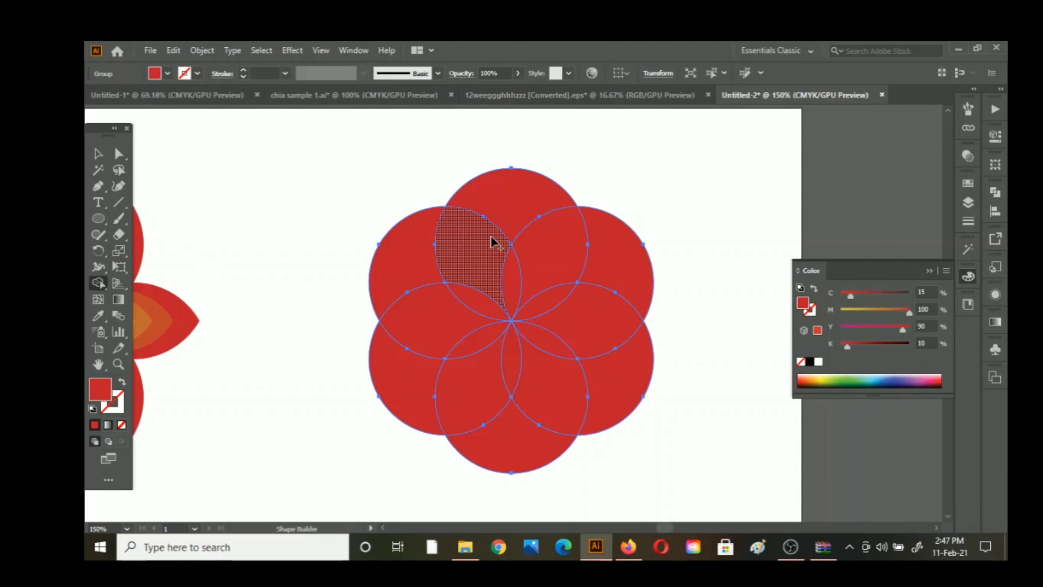
left_click(475, 246, "alt")
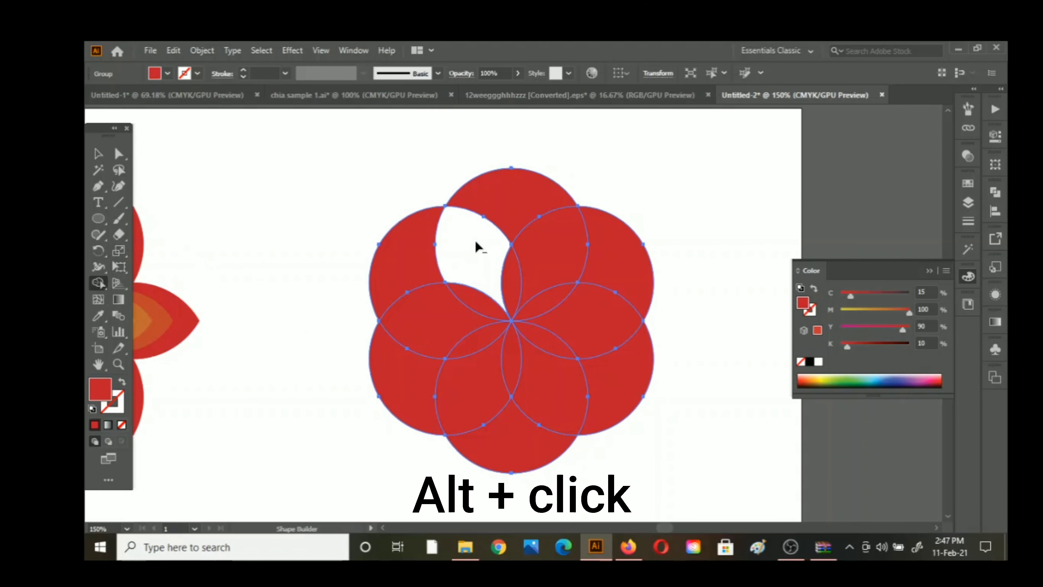
left_click(553, 246, "alt")
left_click(591, 320, "alt")
left_click(548, 392, "alt")
left_click(475, 393, "alt")
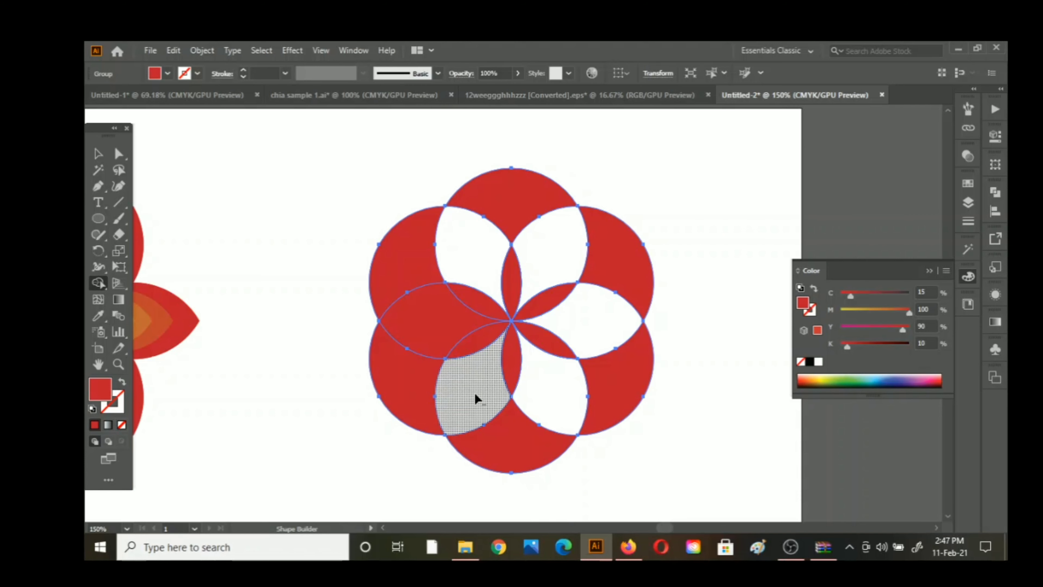
left_click(475, 398, "alt")
left_click(446, 346, "alt")
Create a copy of the cut-out circle flower scaled uniformly to 50% about its center anchor point.
key("s")
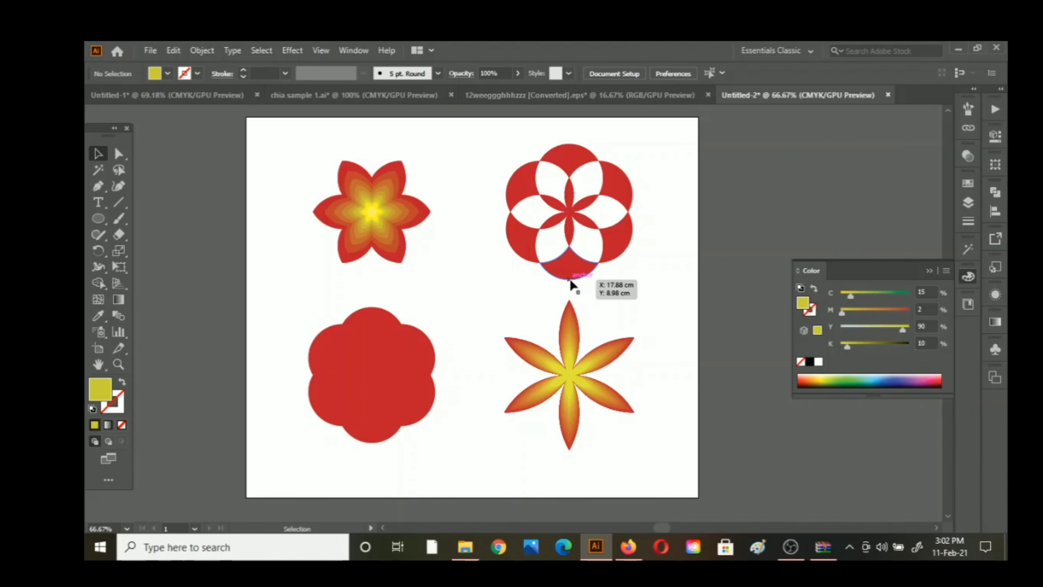
left_click(572, 281)
left_click(120, 252)
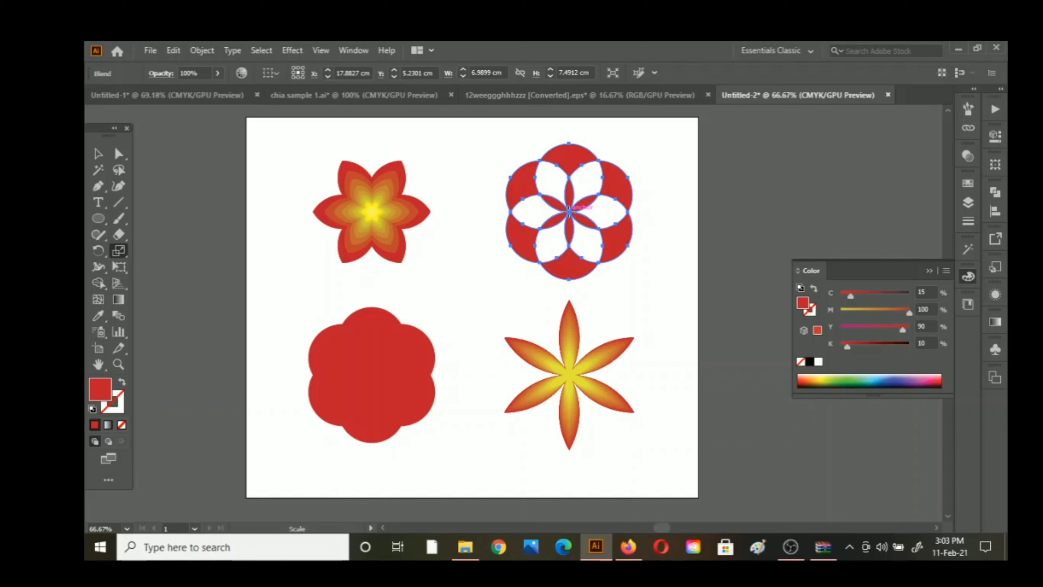
left_click(569, 210, "alt")
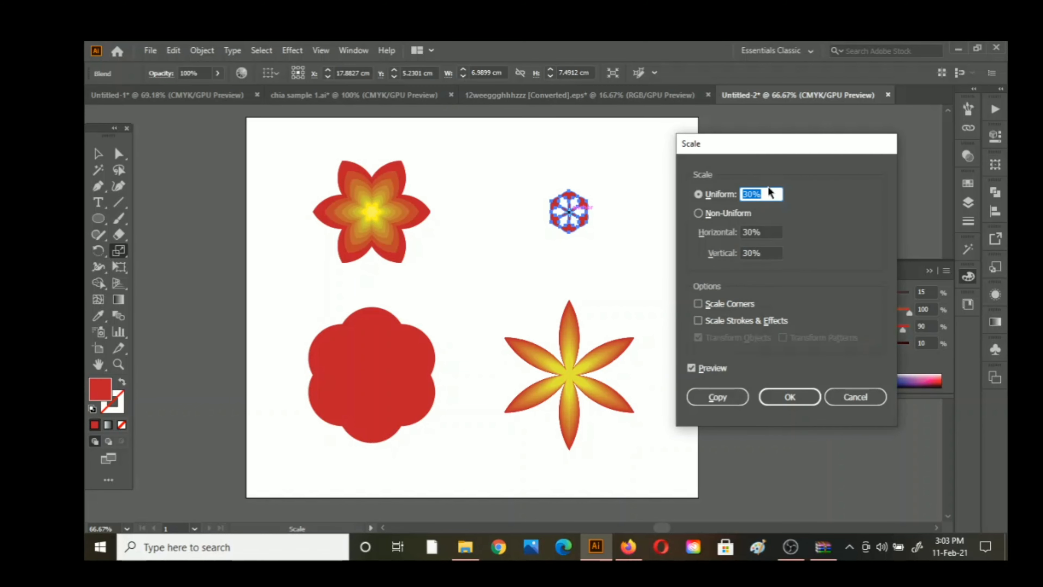
key("BackSpace")
type("50")
left_click(719, 401)
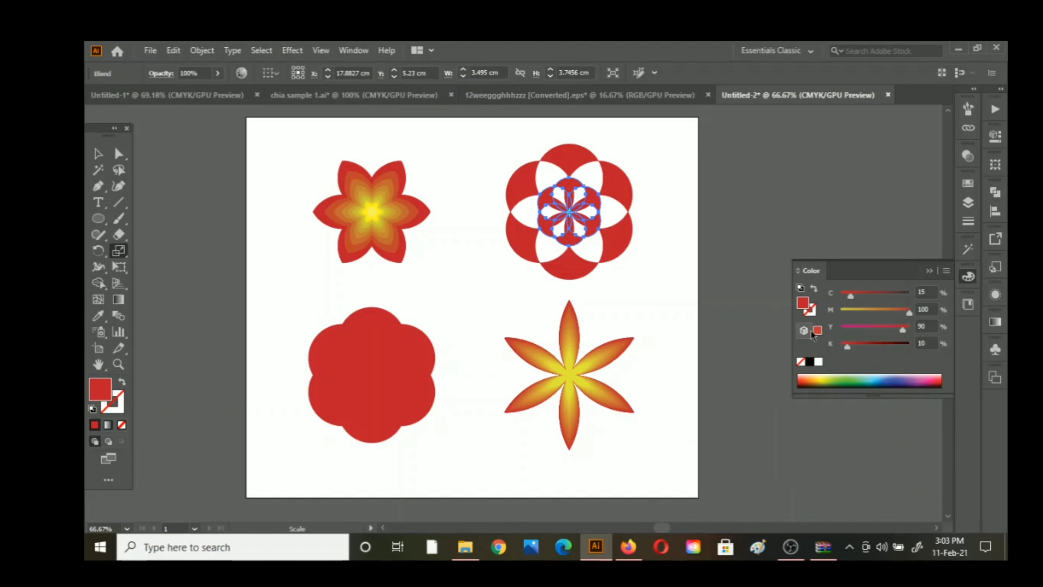
Recolor the smaller inner flower copy bright yellow with C 0, M 0, Y 90, K 0, and deselect it.
left_click(848, 312)
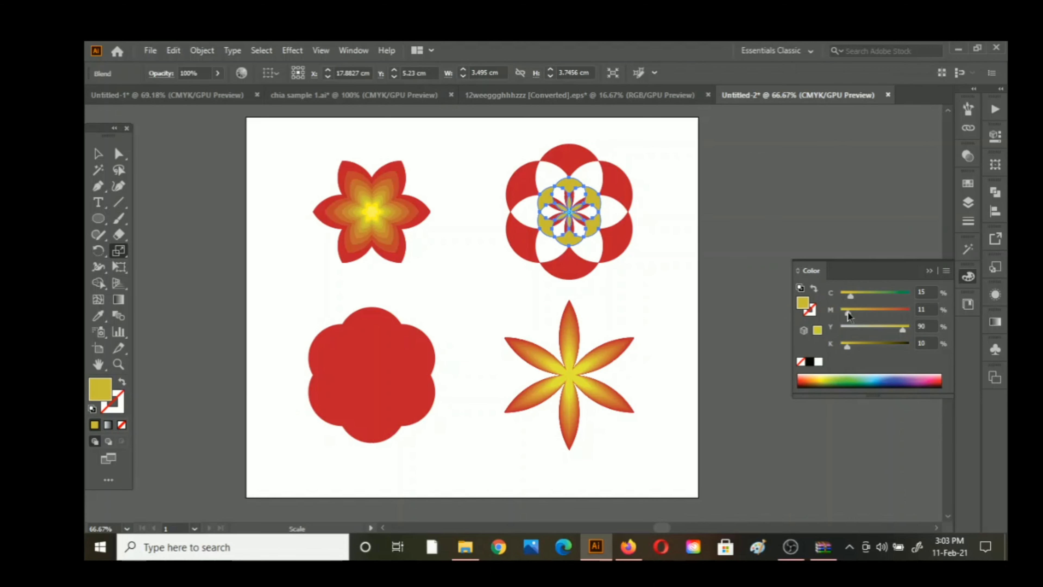
mouse_move(848, 312)
left_mouse_down()
mouse_move(828, 314)
mouse_move(837, 304)
left_mouse_up()
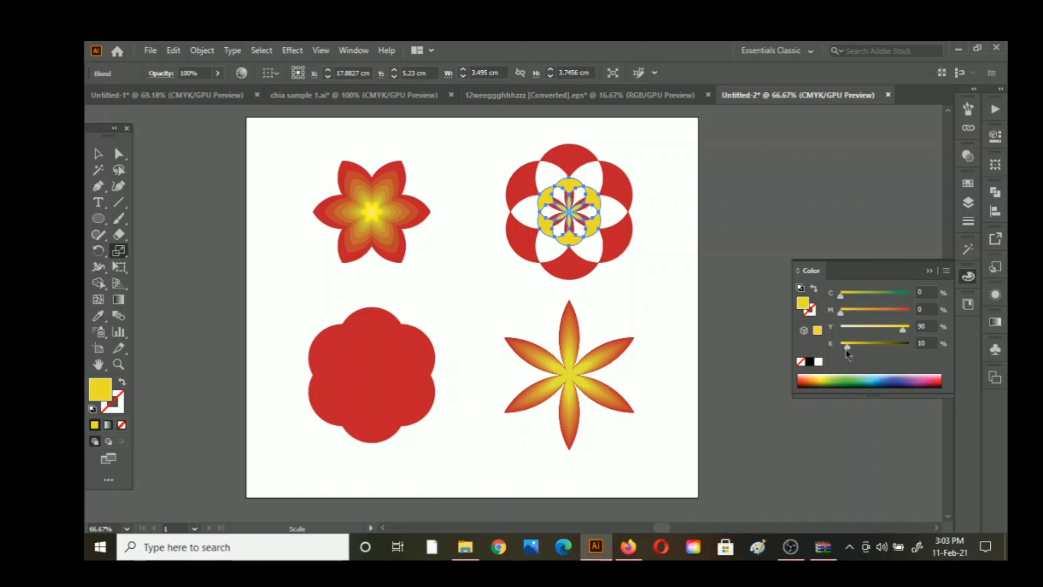
left_click_drag(845, 349, 833, 347)
key("v")
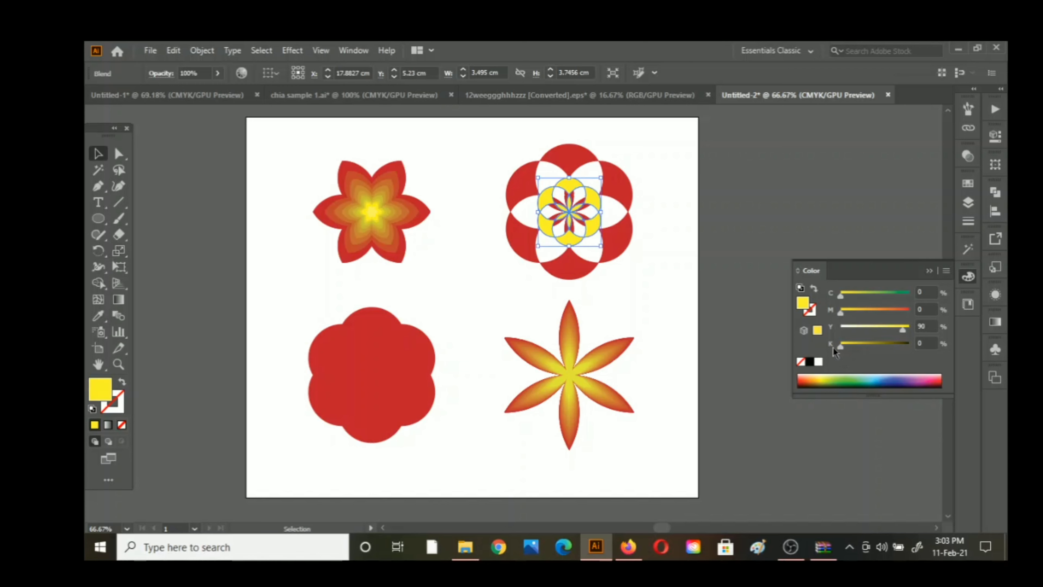
left_click(885, 233)
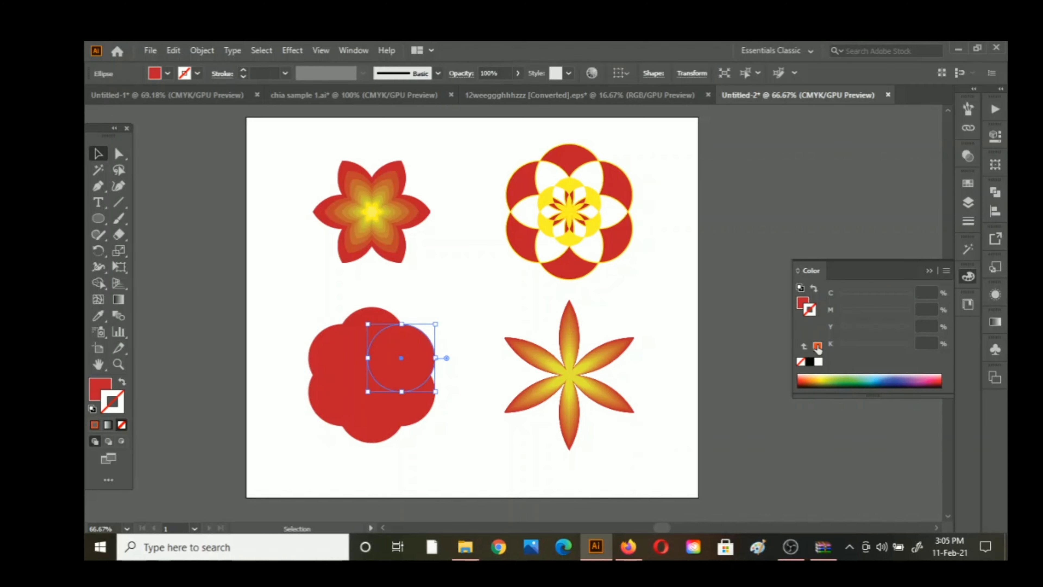
Give the solid red flower's upper-right circle an orange fill and red stroke, and set its opacity to 80%.
left_click(820, 346)
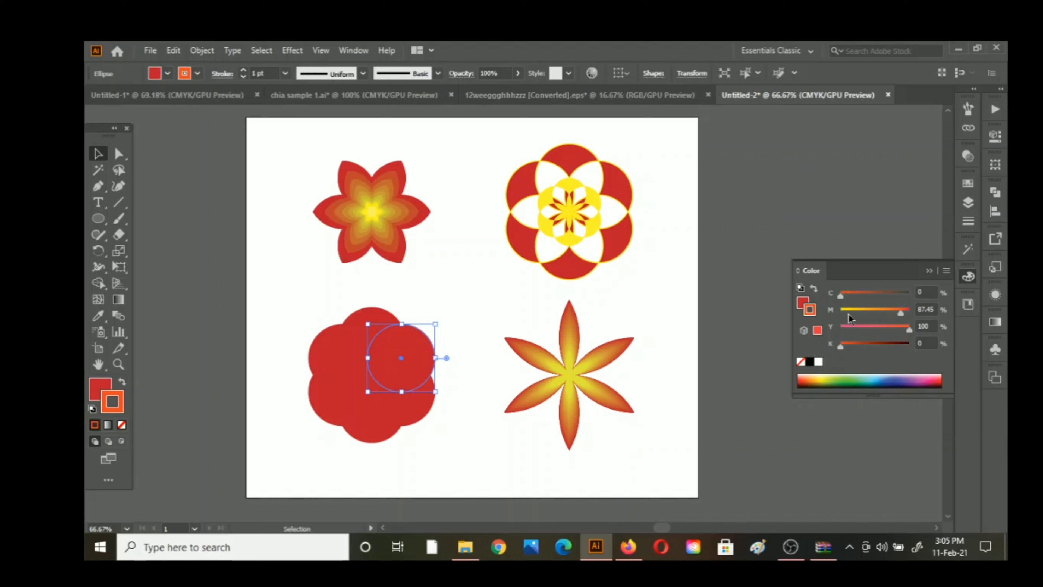
left_click(121, 382)
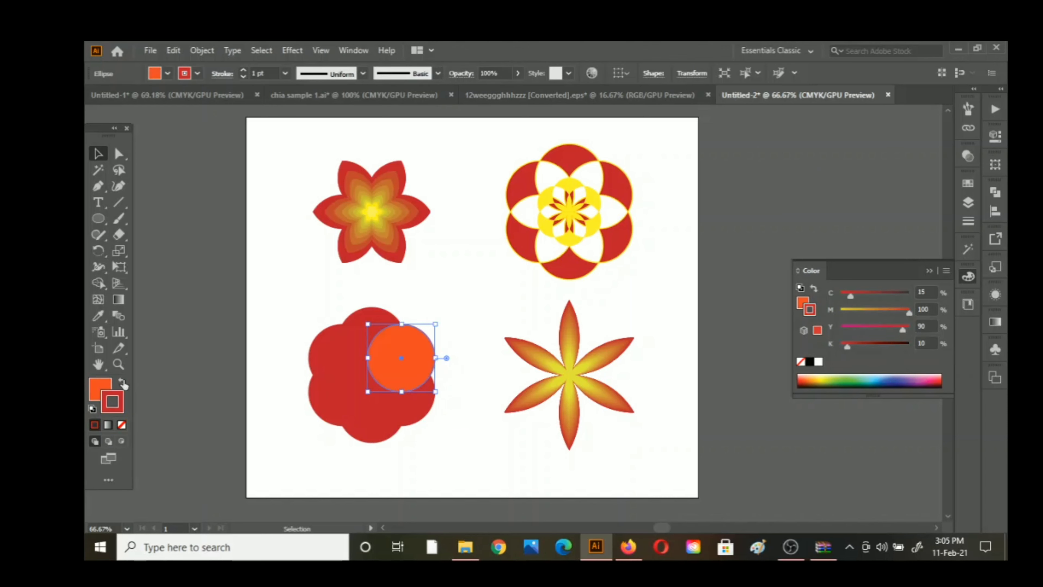
left_click(490, 72)
key("BackSpace")
key("BackSpace")
key("BackSpace")
key("BackSpace")
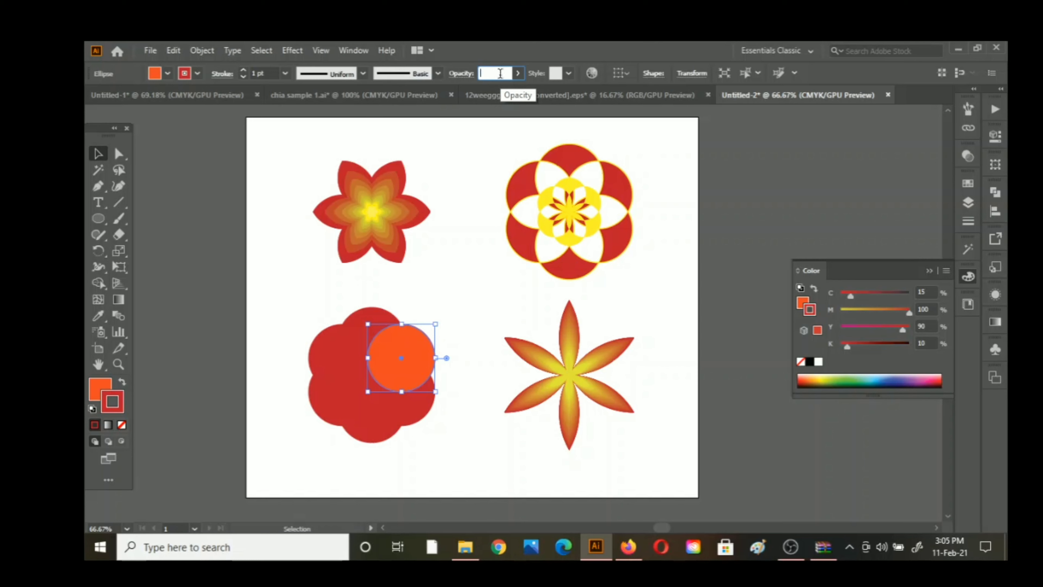
type("80")
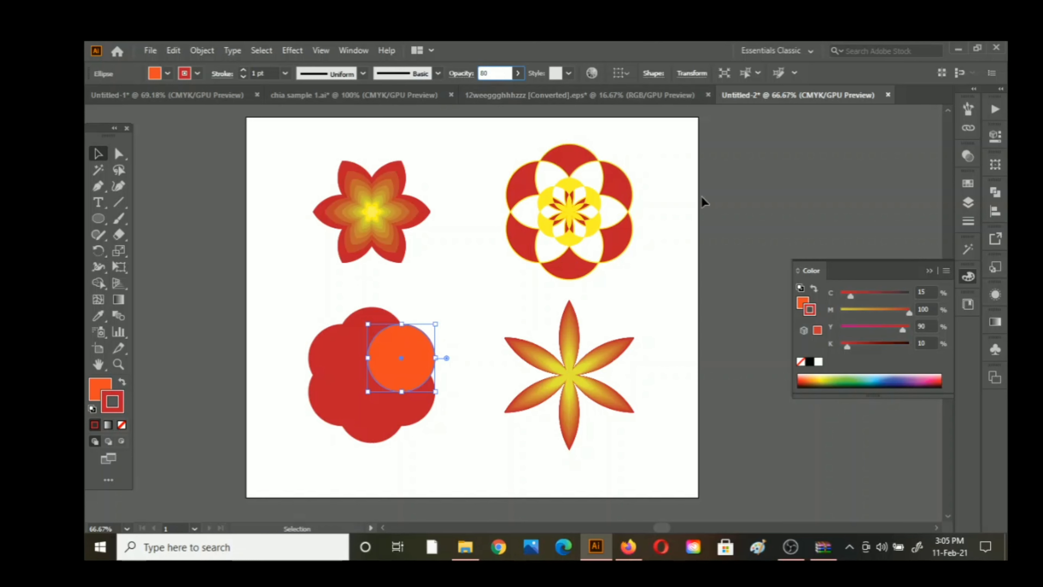
key("Return")
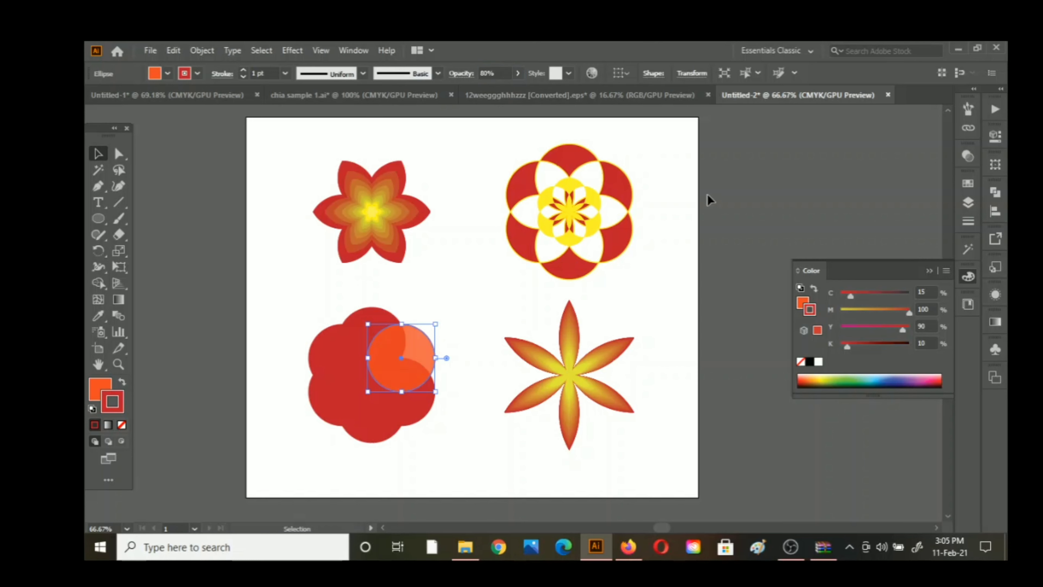
left_click(817, 224)
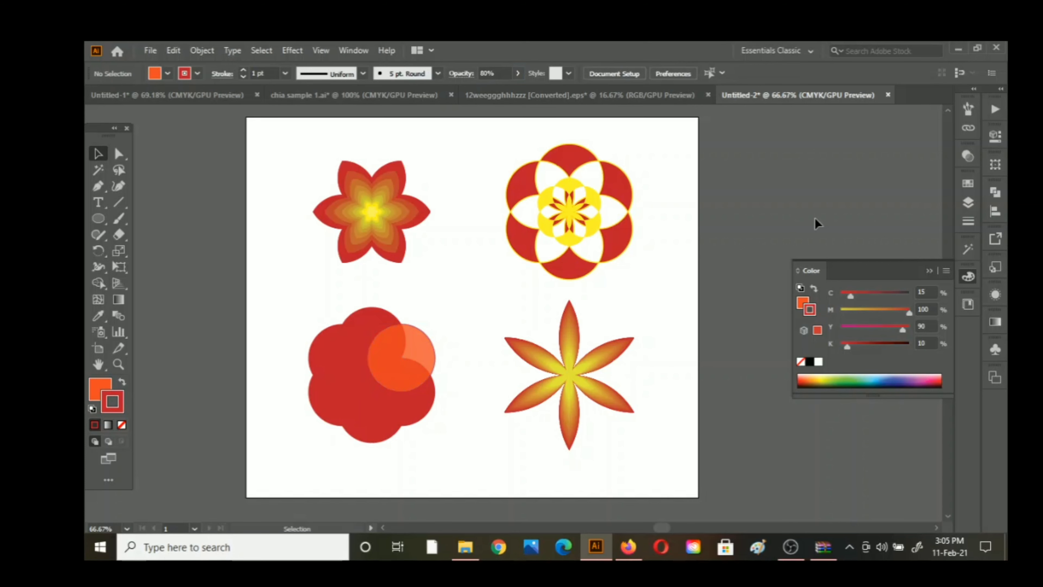
Recolor the solid flower's lower-right circle orange by setting its fill's magenta to 80% and cyan to 5%.
left_click(425, 422)
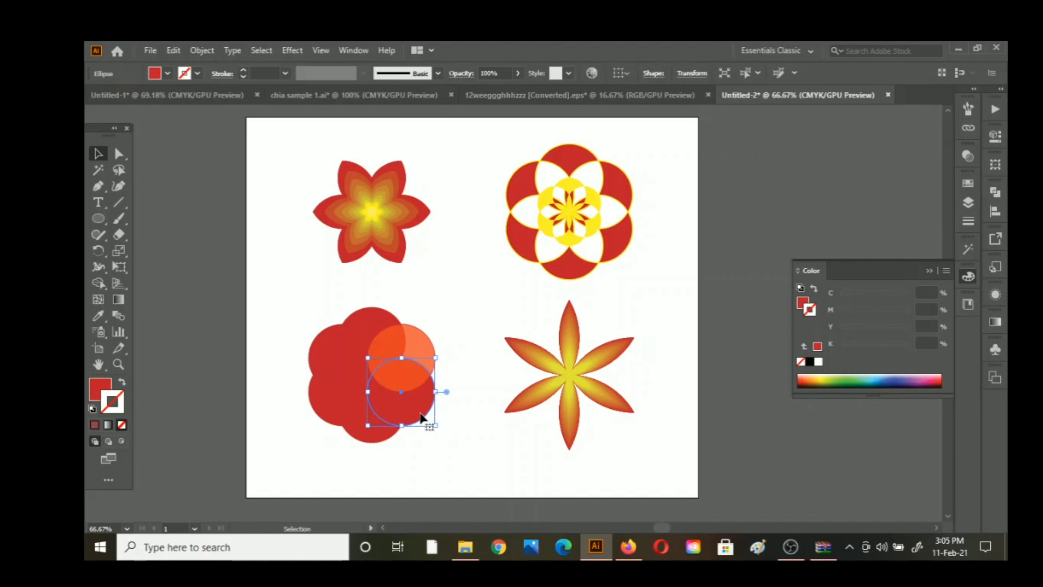
left_click(95, 393)
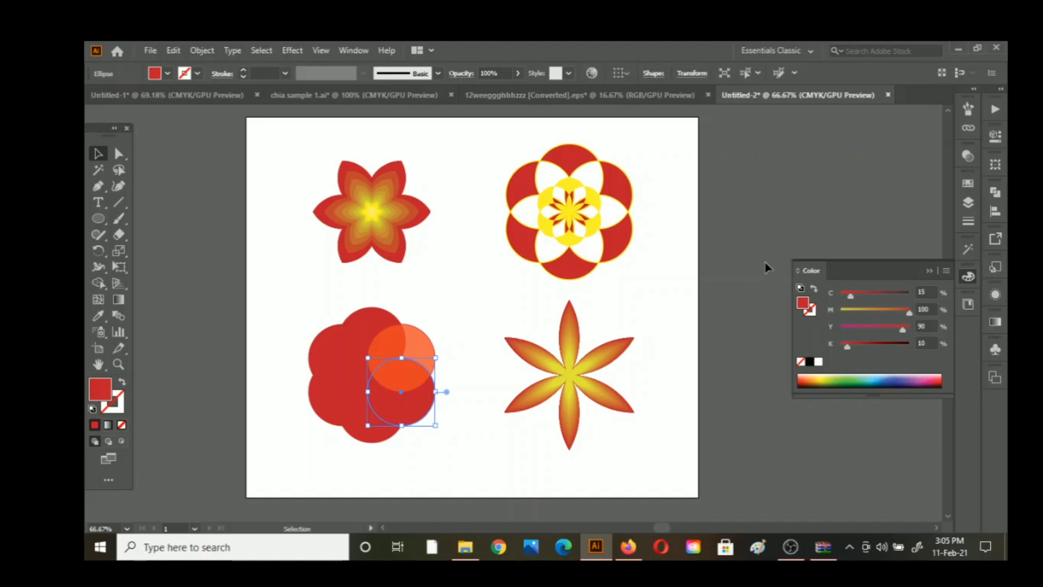
left_click_drag(881, 311, 862, 314)
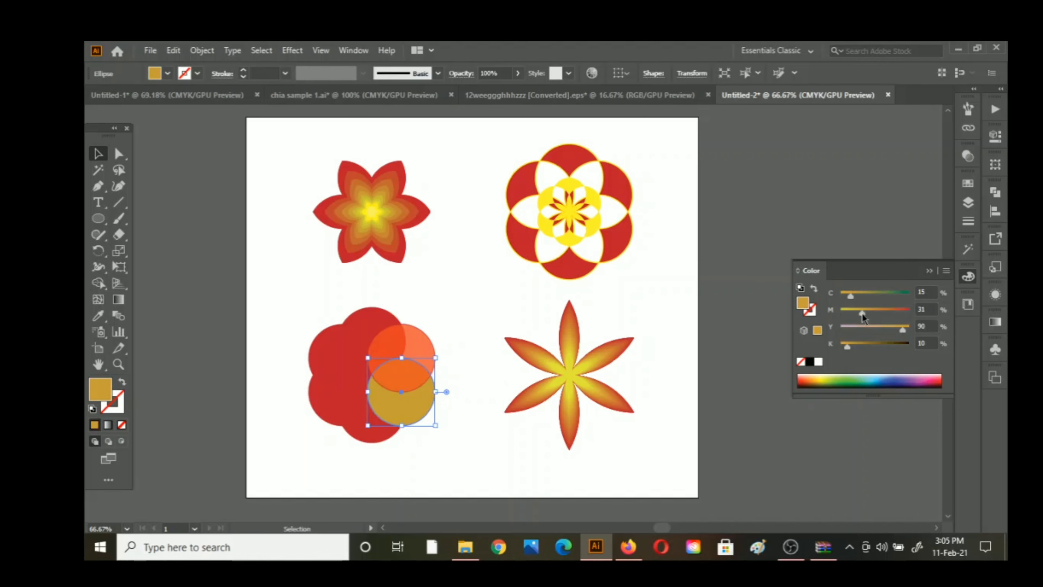
left_click(878, 314)
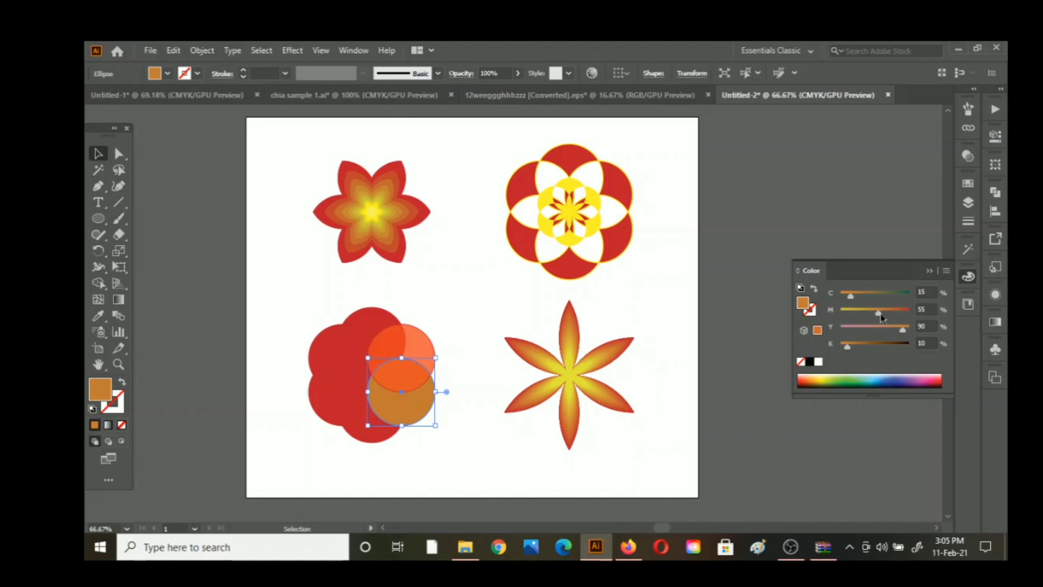
left_click(888, 314)
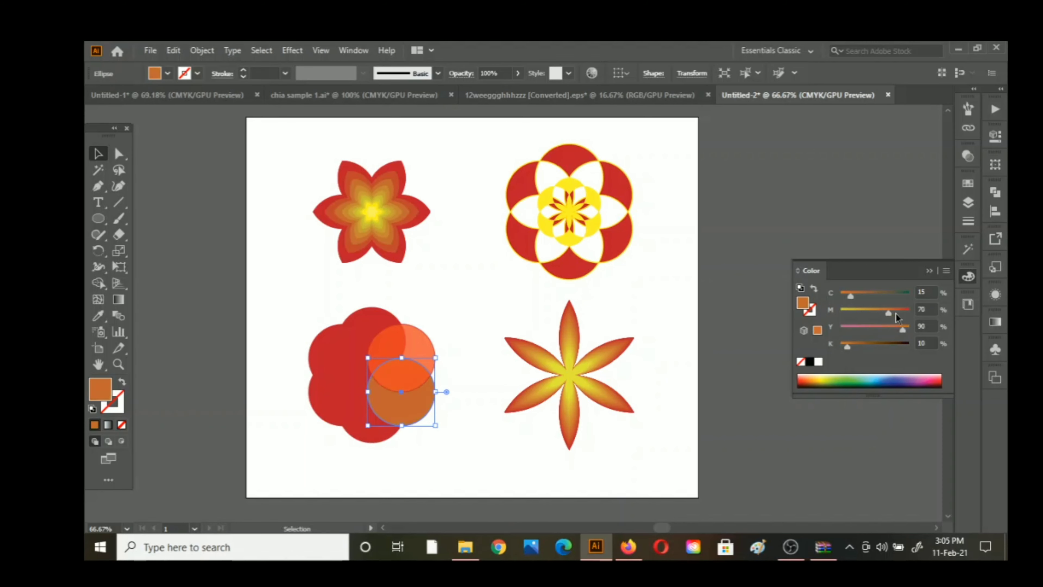
left_click(896, 313)
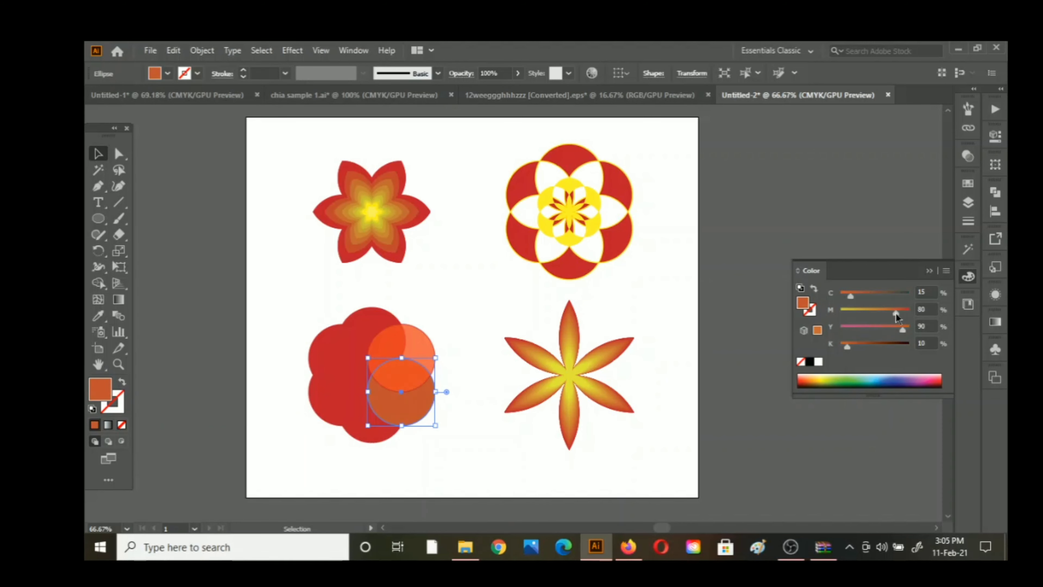
left_click(845, 295)
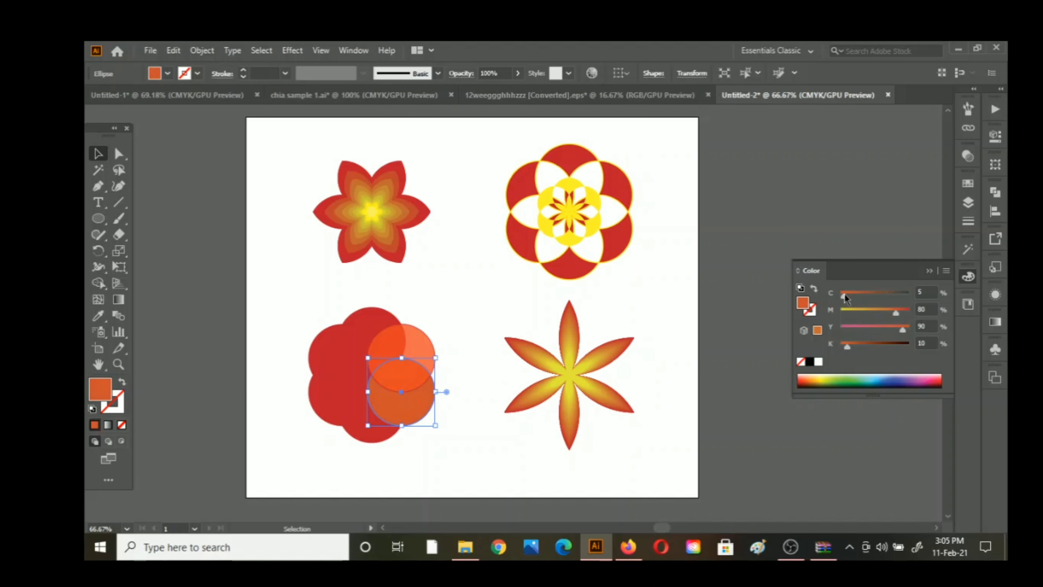
Set the opacity of the lower-right orange circle to 80%.
left_click(500, 72)
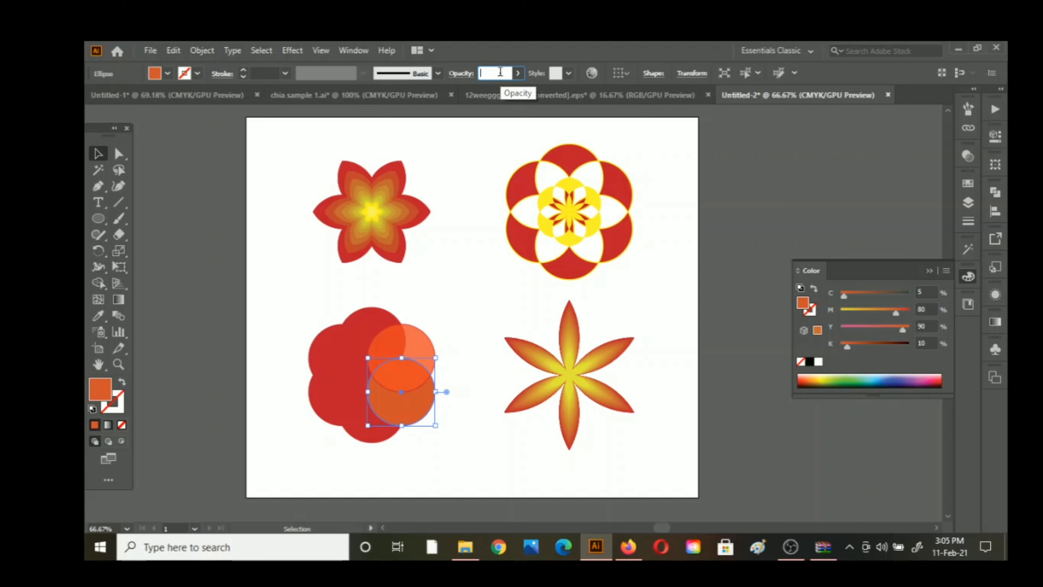
type("80")
key("Return")
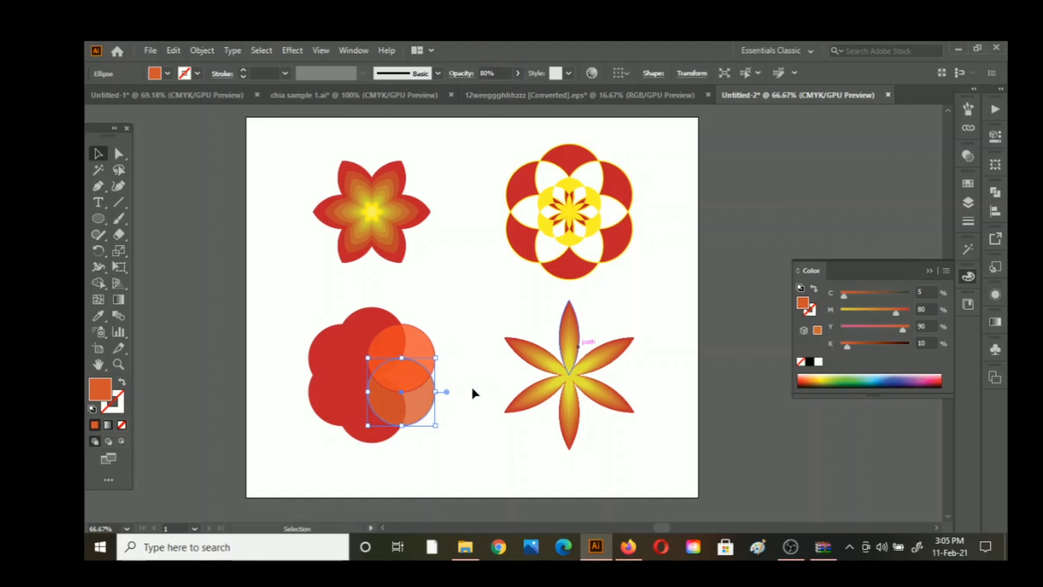
Set the opacity of the solid flower's bottom red circle to 80%.
left_click_drag(401, 405, 371, 423)
left_click(371, 423)
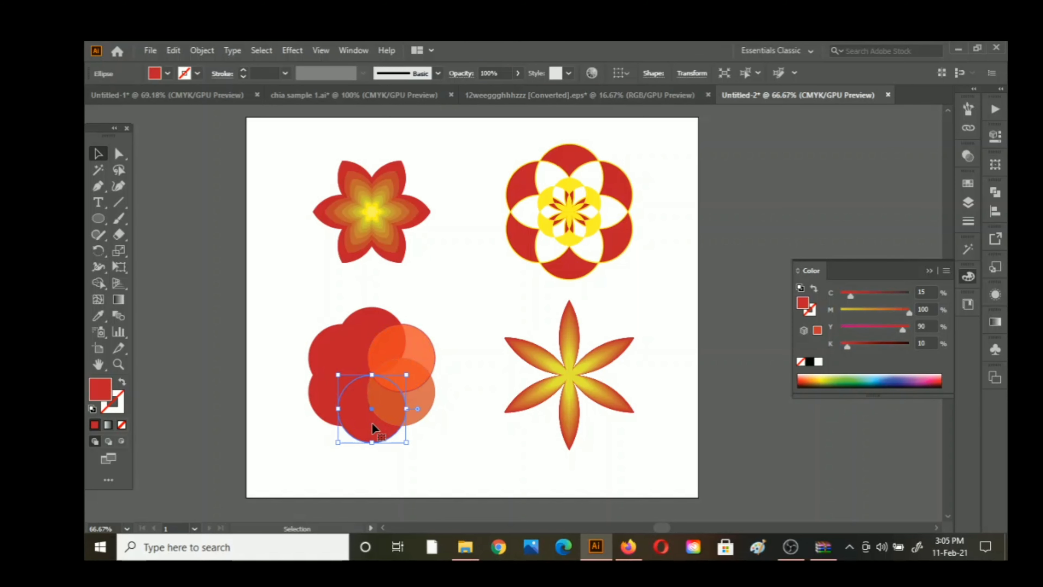
left_click(501, 70)
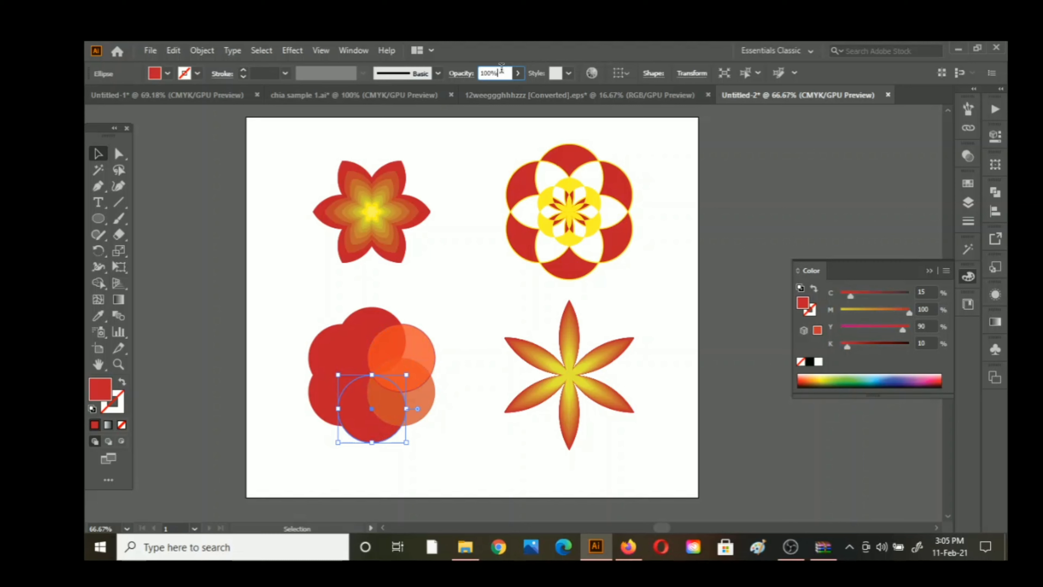
key("BackSpace")
key("BackSpace")
key("BackSpace")
key("BackSpace")
type("80")
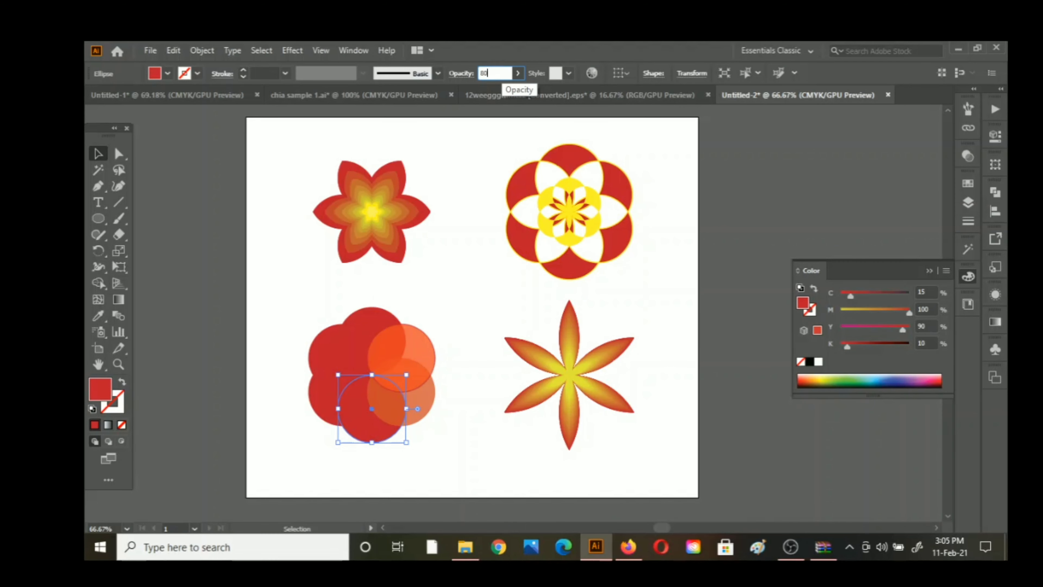
key("Return")
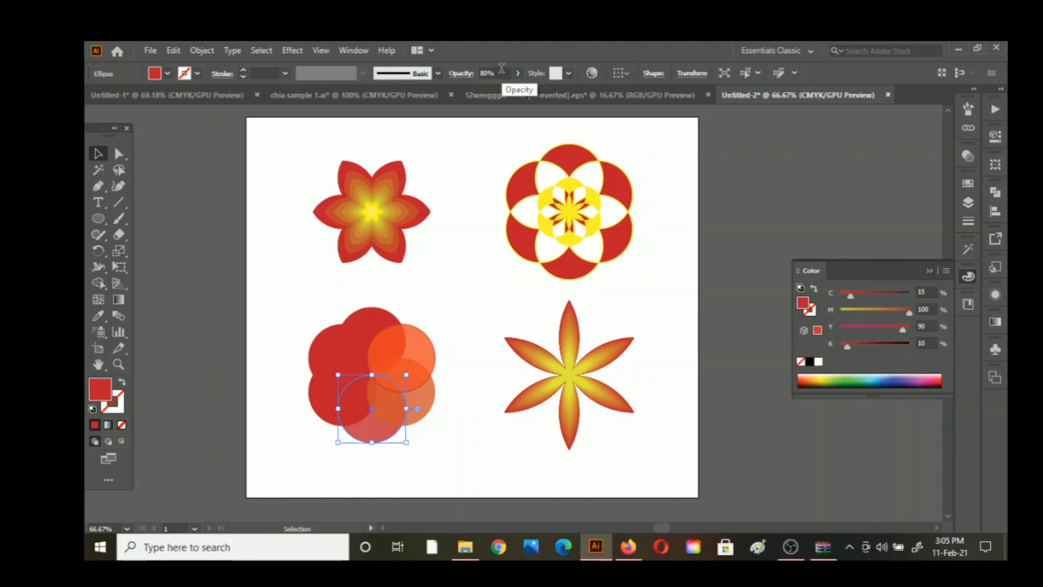
left_click(337, 346)
left_click(502, 73)
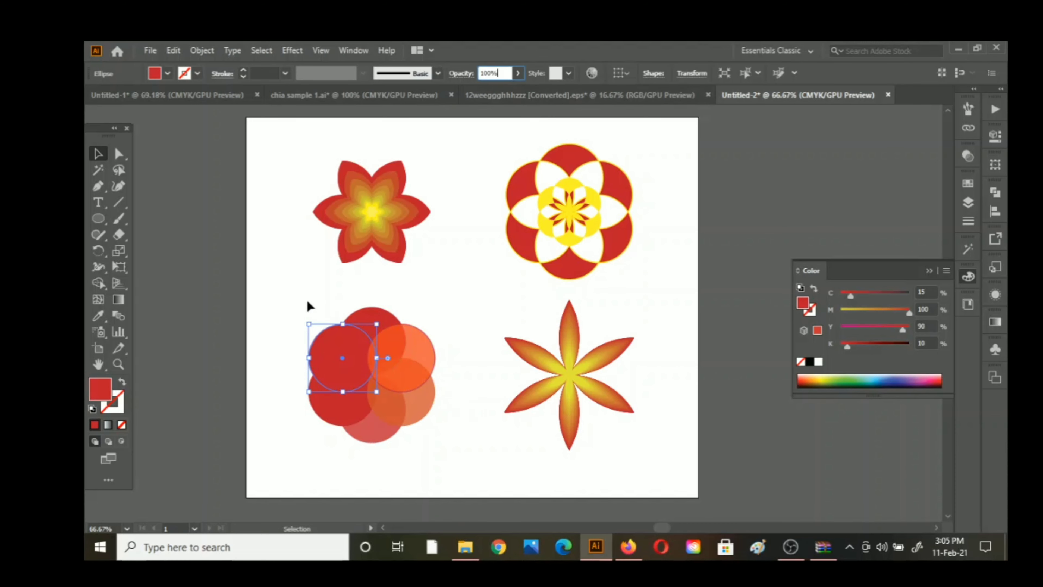
left_click_drag(408, 413, 420, 430)
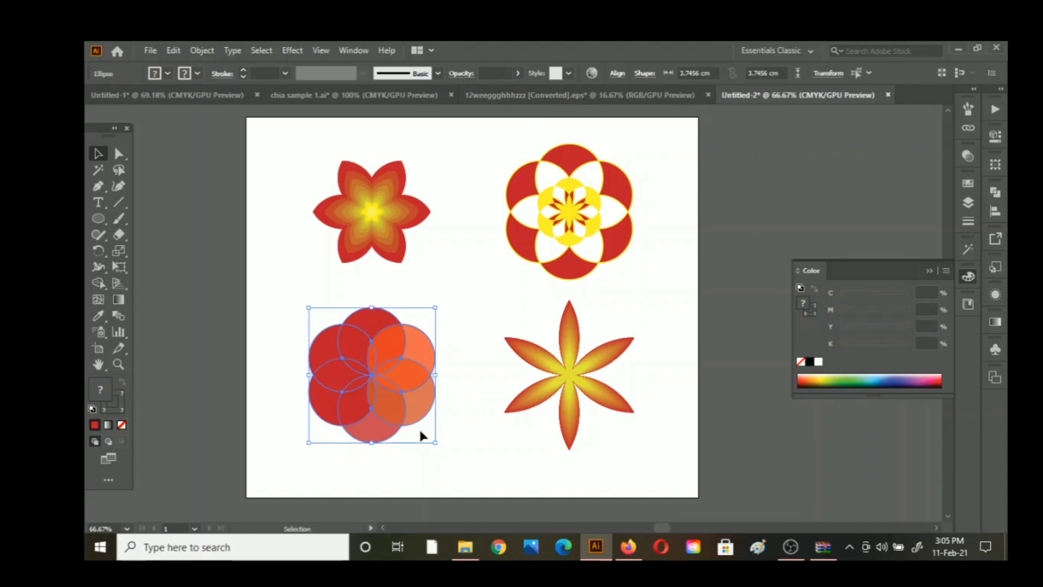
left_click(114, 406)
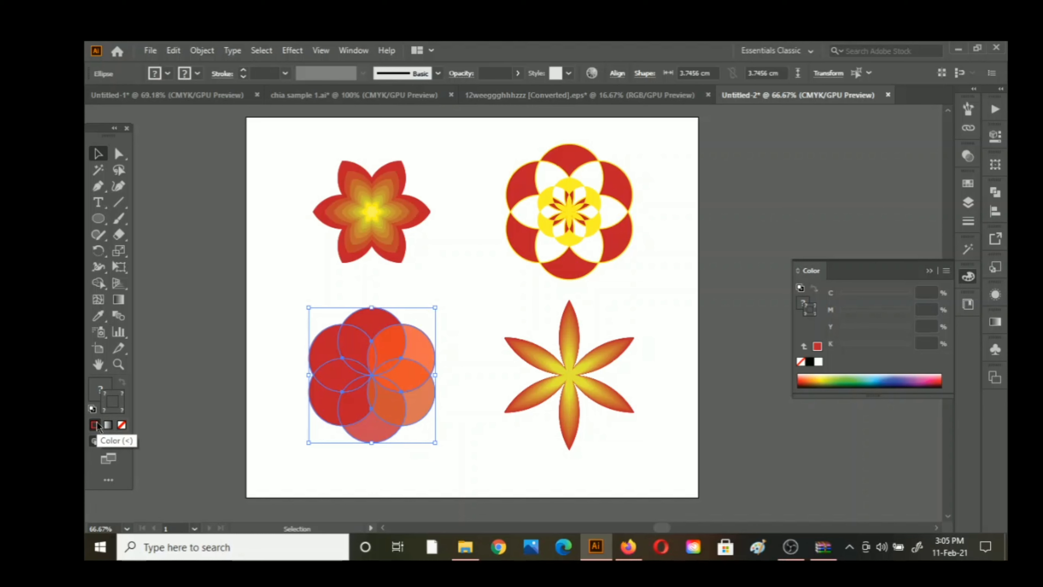
left_click(171, 396)
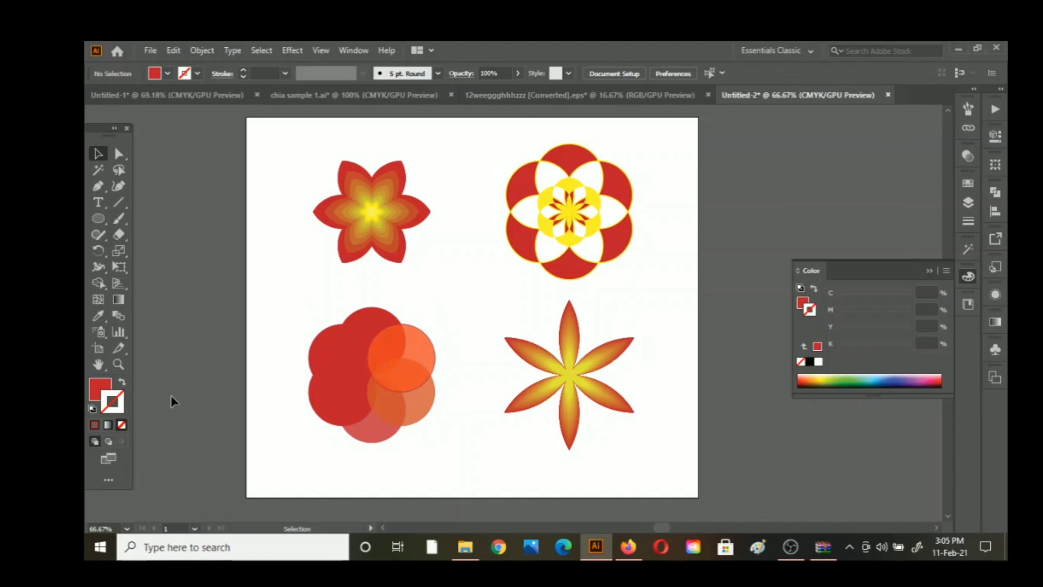
Add a red 1 pt stroke to the lower-right orange circle and to the bottom red circle of the overlapping-circle flower.
left_click(341, 427)
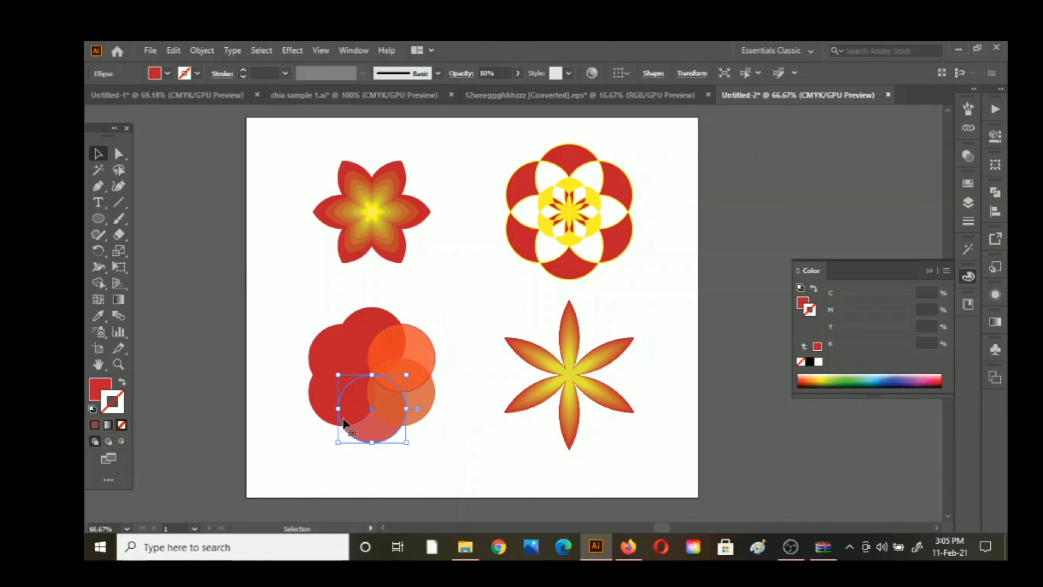
left_click(540, 336)
left_click(427, 391)
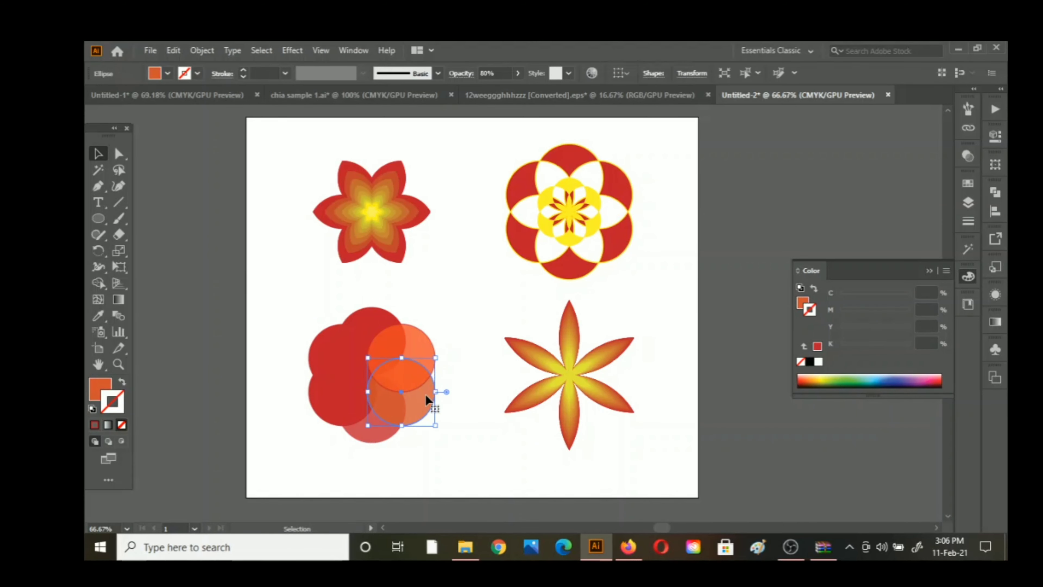
left_click(98, 392)
left_click(230, 370)
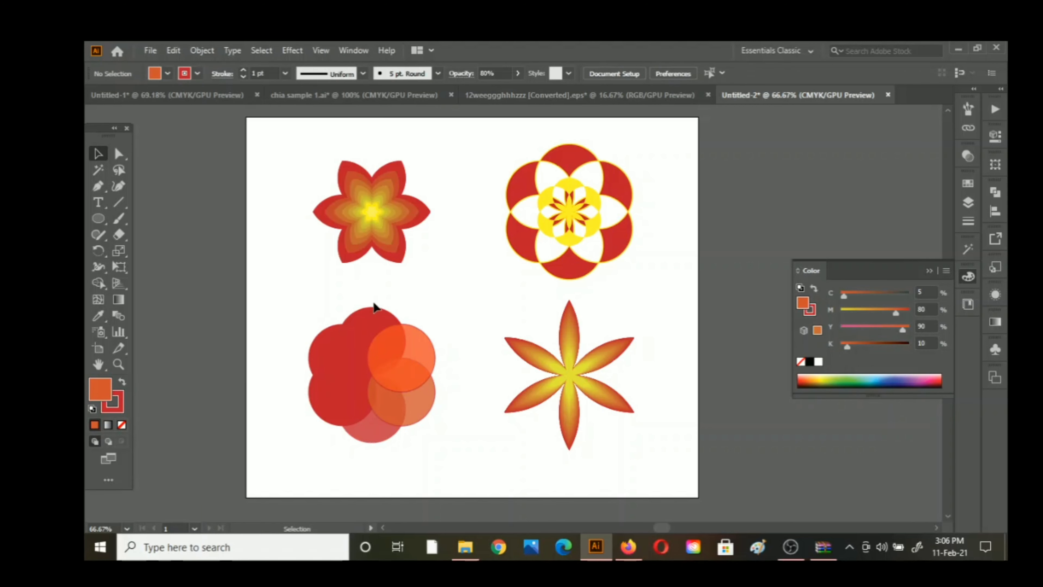
left_click(366, 443)
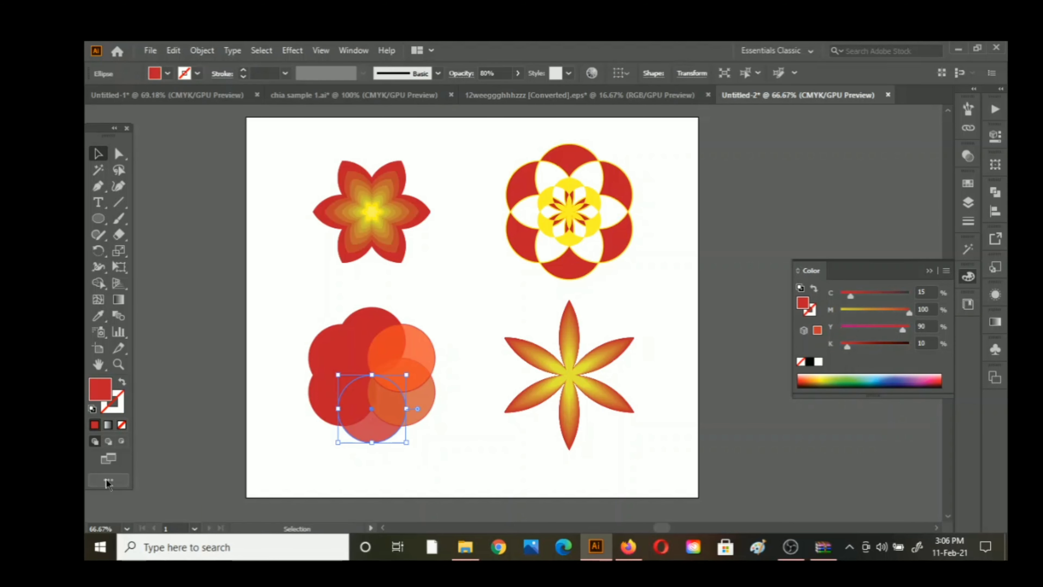
left_click(117, 413)
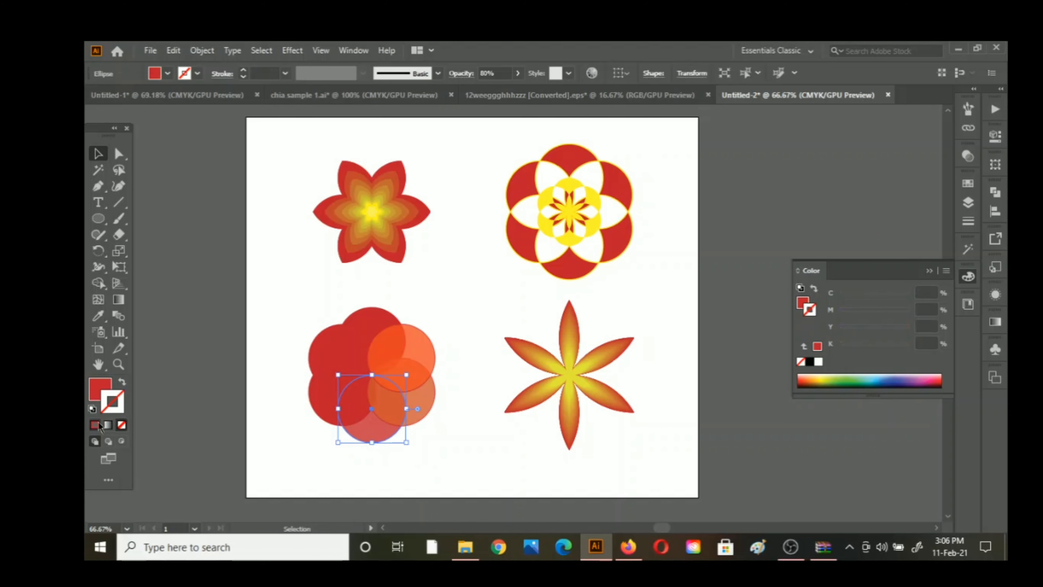
left_click(95, 424)
Apply a red 1 pt stroke to the upper-left, top and lower-left circles, bring the fill color back into focus, and deselect.
left_click(321, 360)
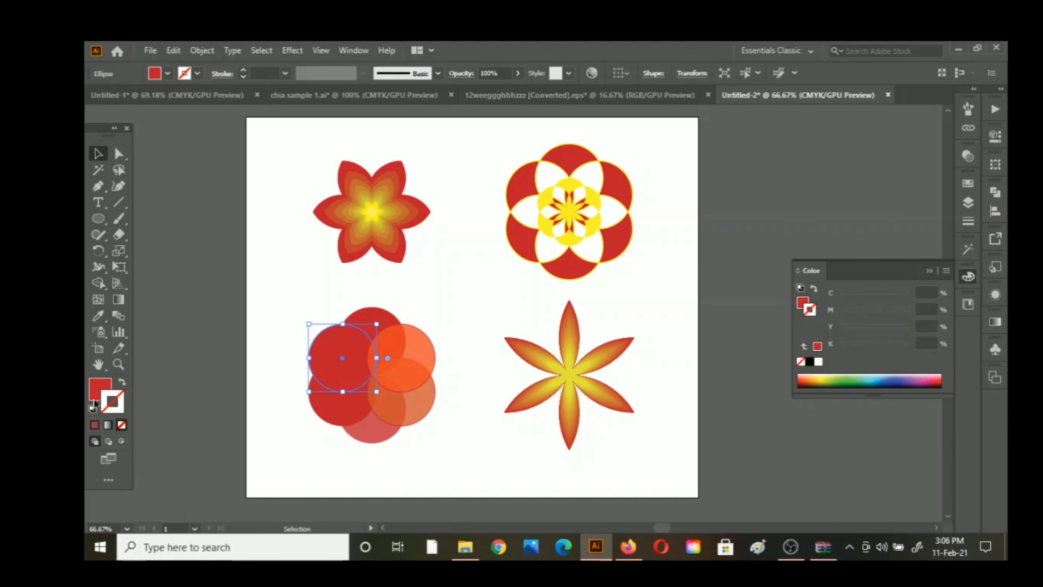
left_click(94, 424)
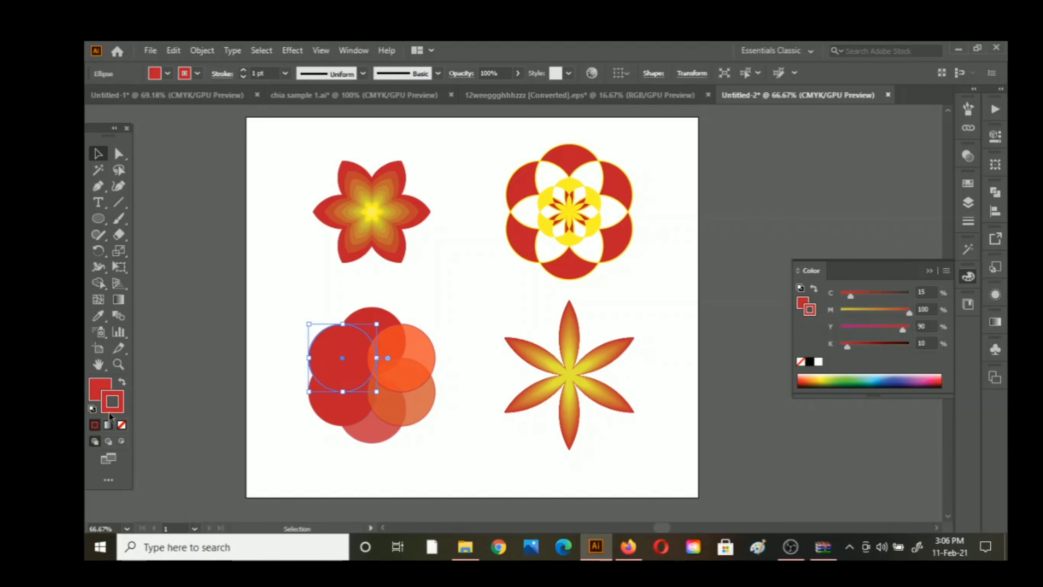
left_click(287, 342)
left_click(372, 331)
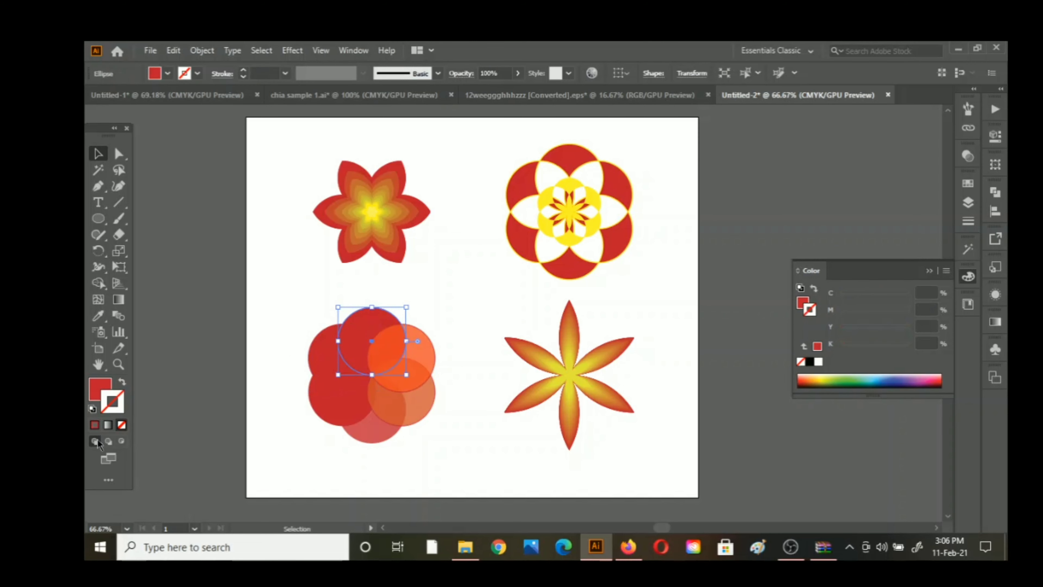
left_click(318, 356)
left_click(328, 407)
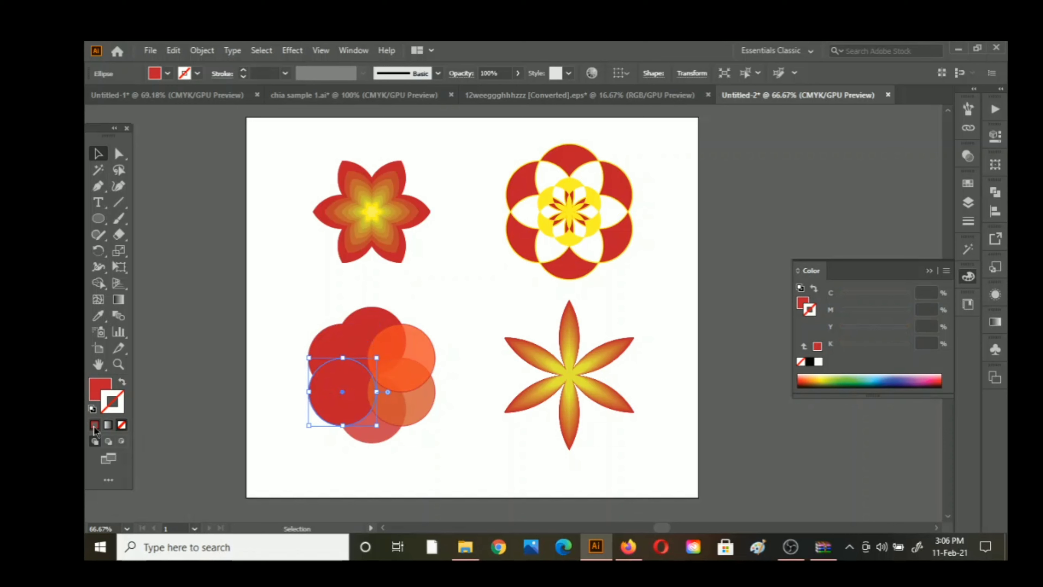
left_click(95, 424)
left_click(99, 388)
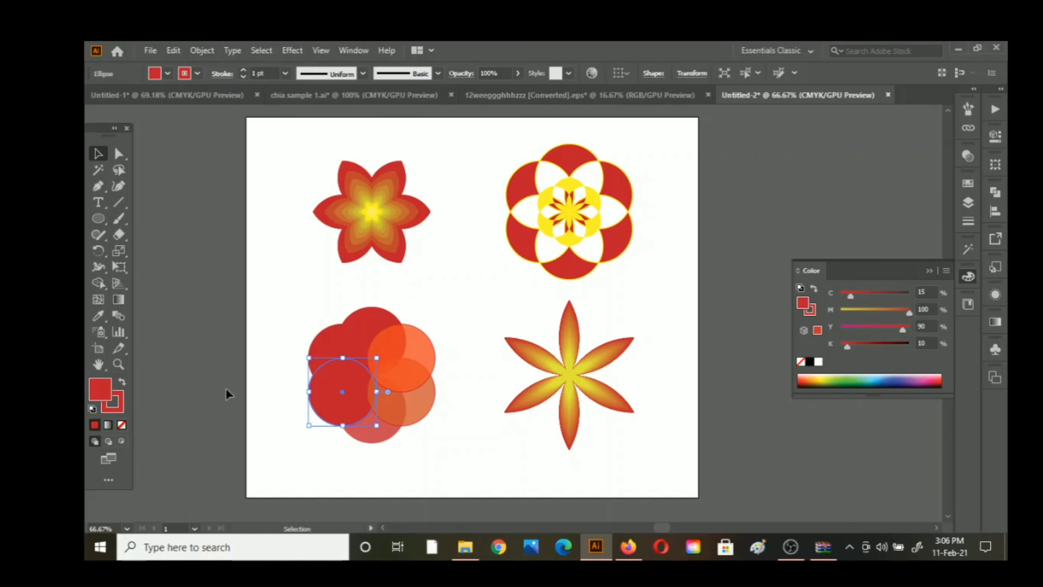
left_click(227, 388)
left_click(342, 391)
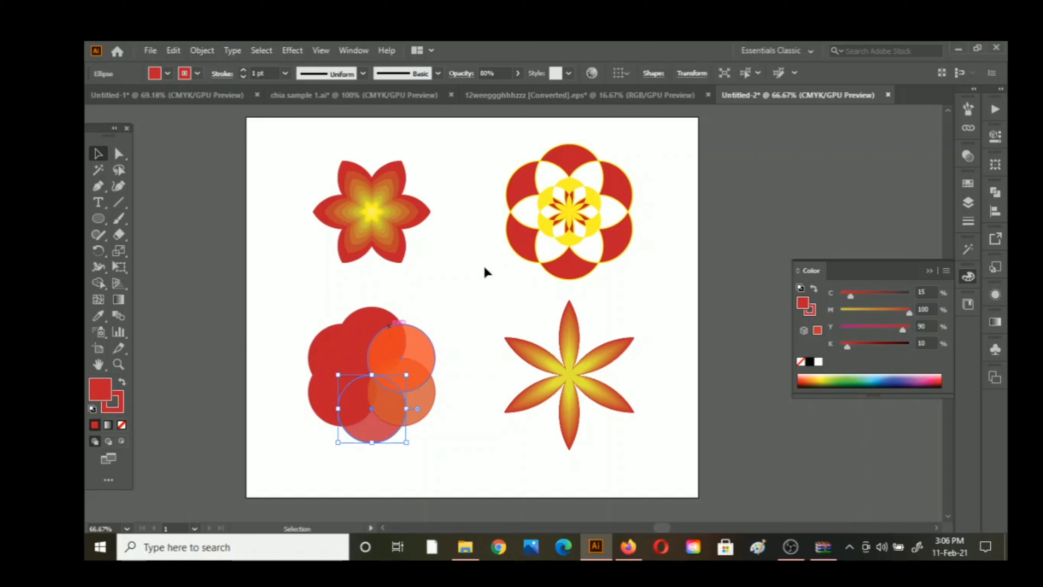
left_click(493, 266)
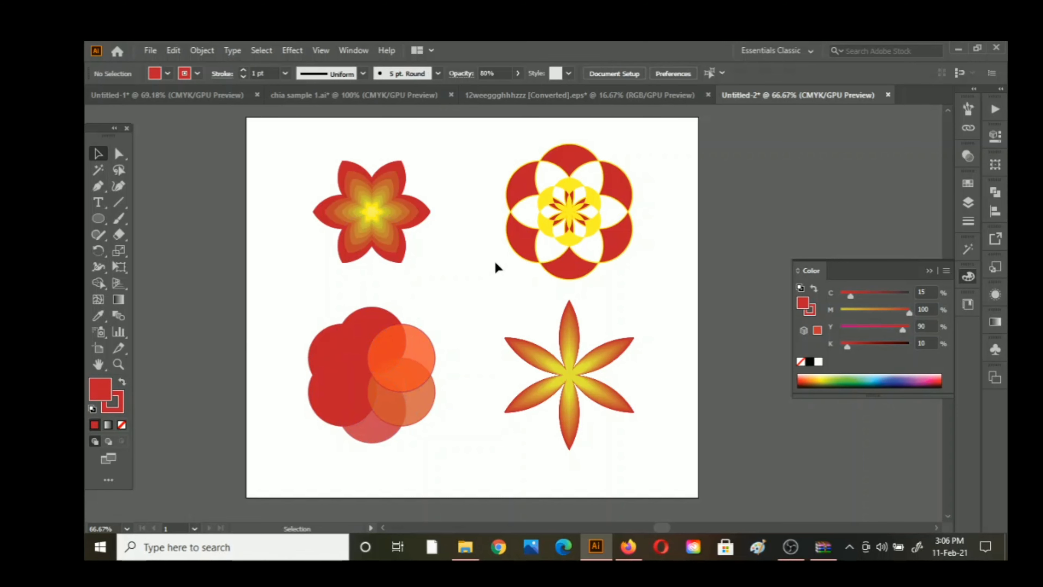
Recolor the lower-left circle's fill pinkish red by setting cyan to 1% and yellow to 63%.
left_click(327, 380)
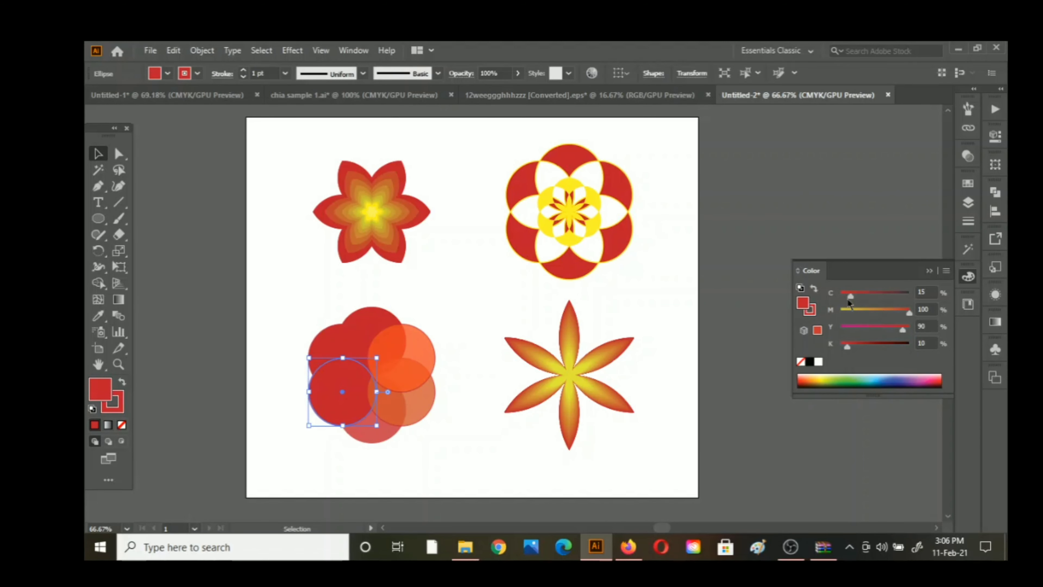
left_click_drag(850, 296, 841, 296)
left_click_drag(894, 329, 882, 330)
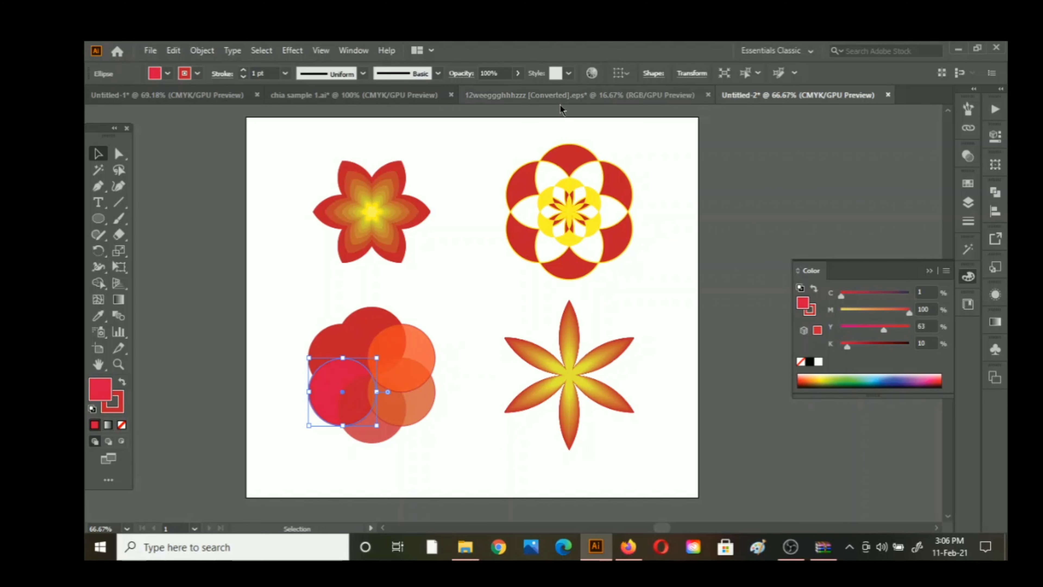
Set the opacity of the lower-left pinkish-red circle to 80%.
left_click(502, 70)
key("BackSpace")
key("BackSpace")
key("BackSpace")
key("BackSpace")
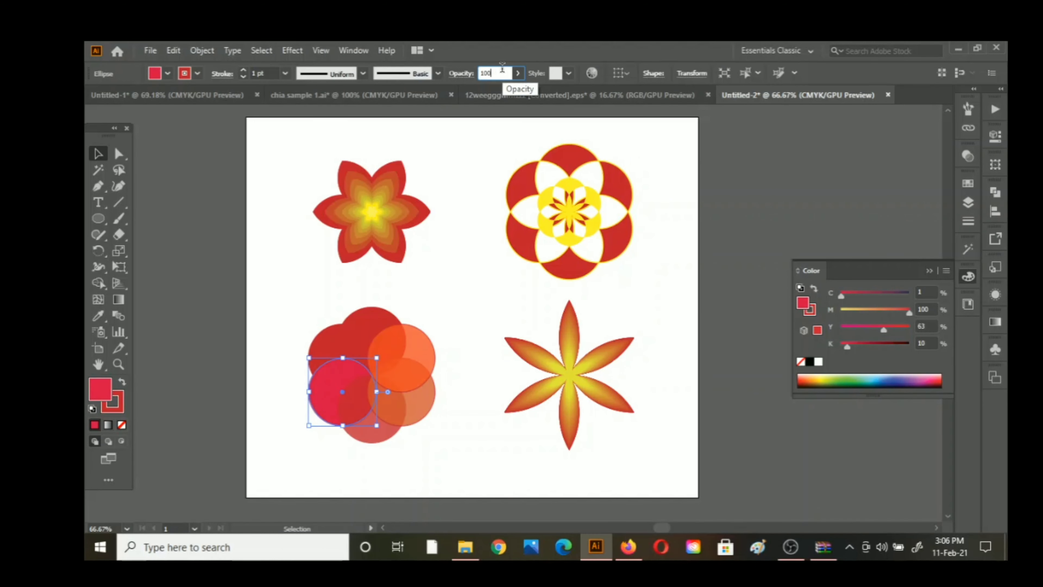
type("80")
key("Return")
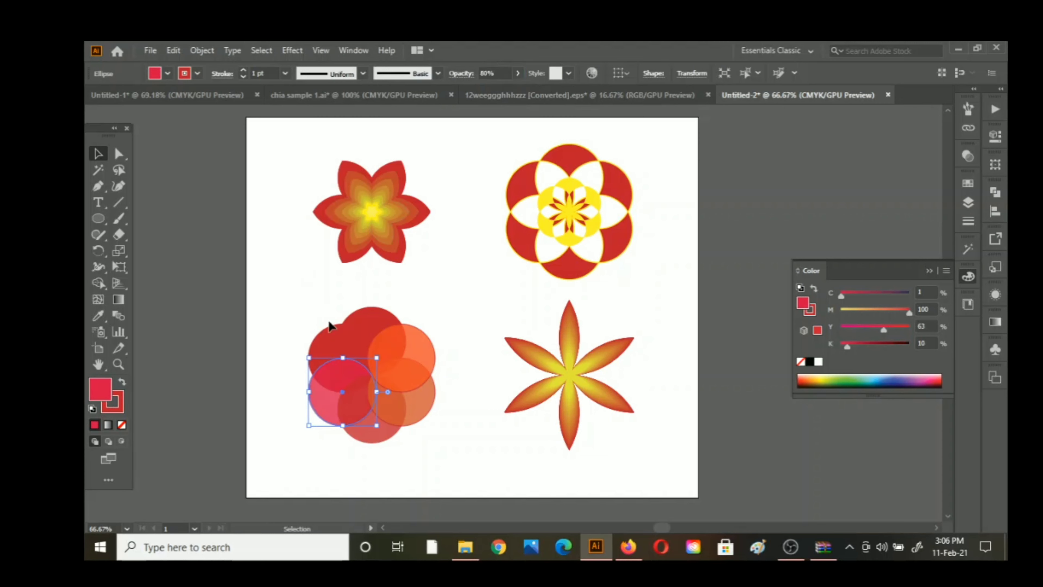
Recolor the upper-left circle's fill orange with C 1, M 84 and Y 97.
left_click(332, 339)
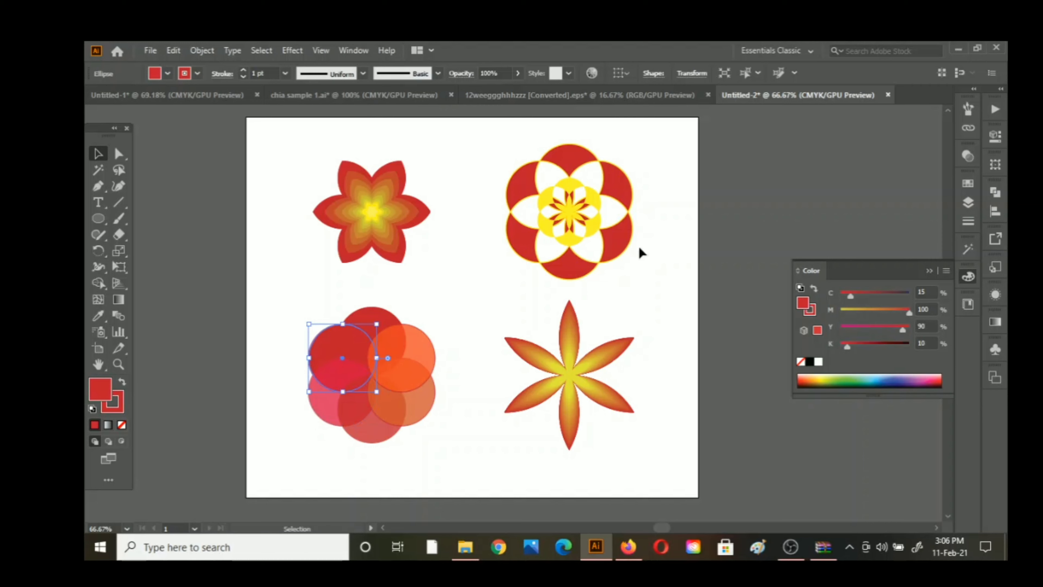
left_click_drag(850, 295, 842, 296)
left_click(898, 308)
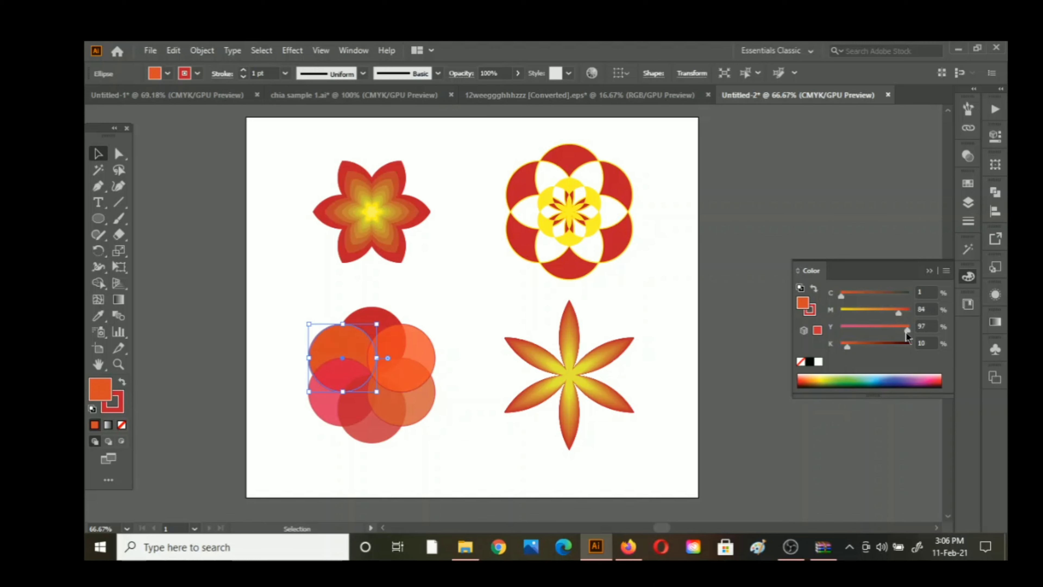
Set the opacity of the upper-left orange circle to 80%.
left_click(494, 72)
key("BackSpace")
key("BackSpace")
key("BackSpace")
key("BackSpace")
type("8")
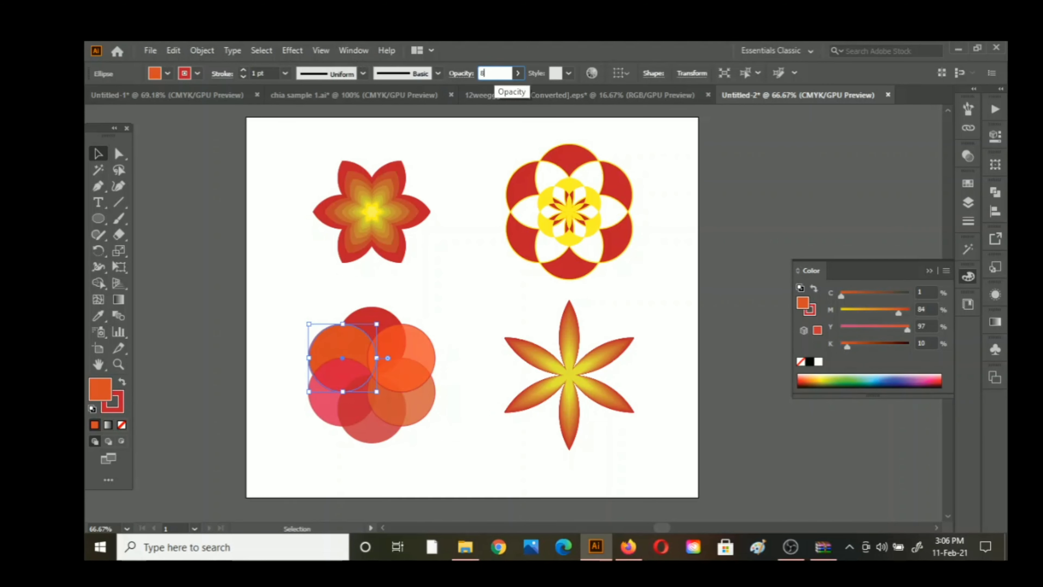
type("0")
key("Return")
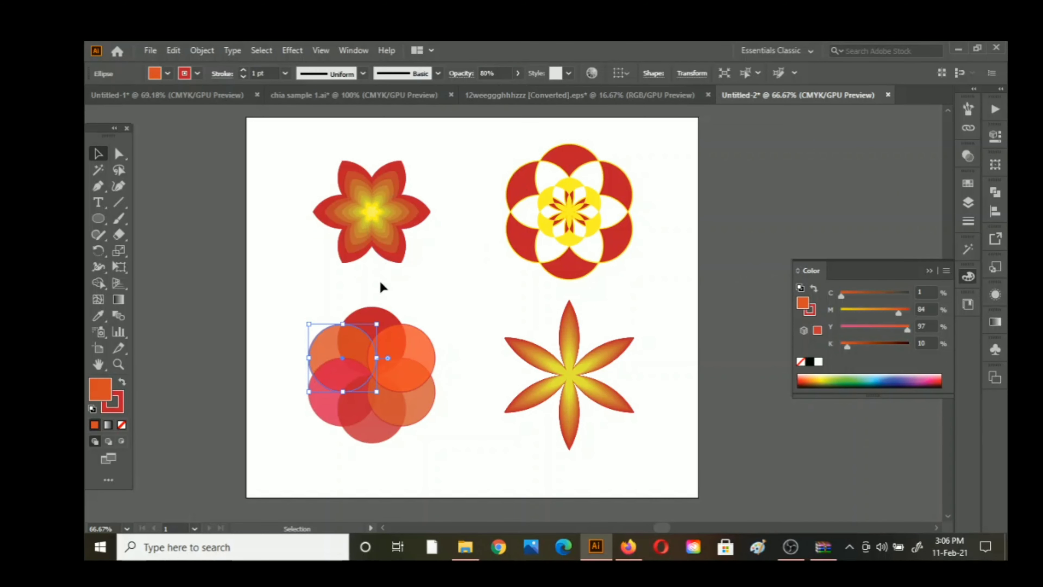
Recolor the top circle's fill coral red with C 3, M 86 and Y 69.
left_click(368, 328)
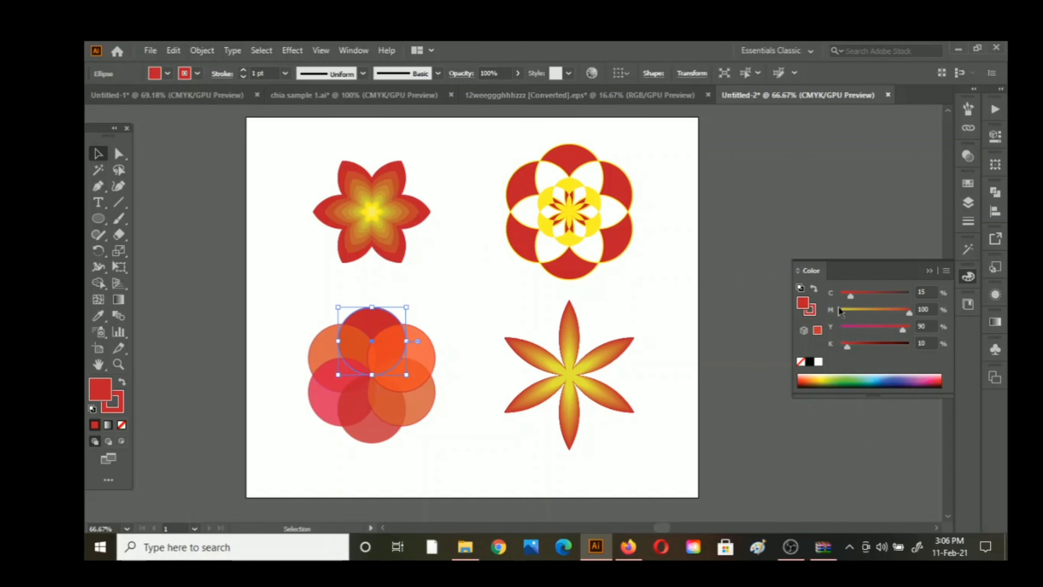
left_click(861, 299)
left_click(900, 311)
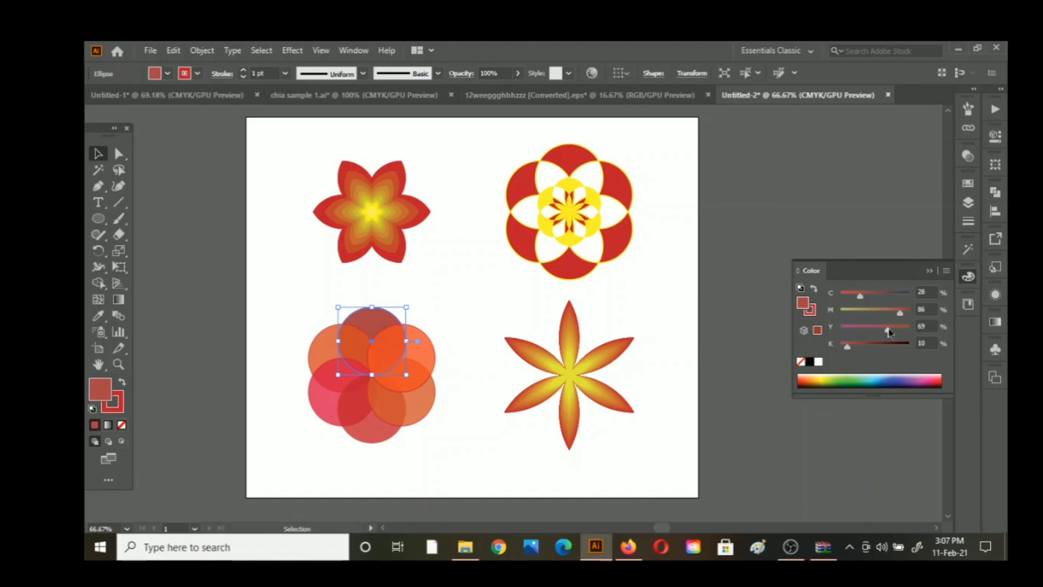
left_click_drag(858, 294, 843, 298)
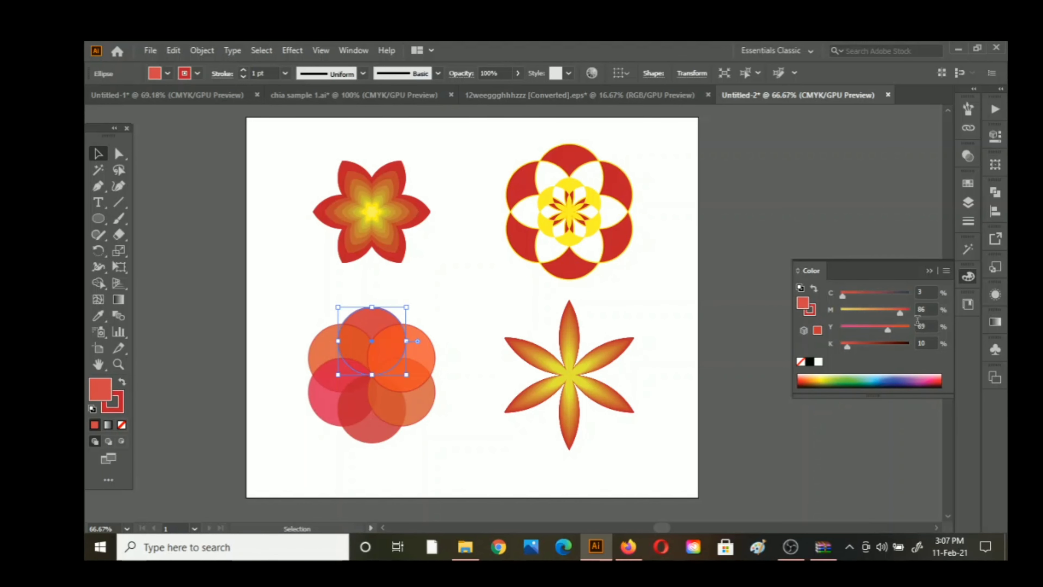
left_click(505, 70)
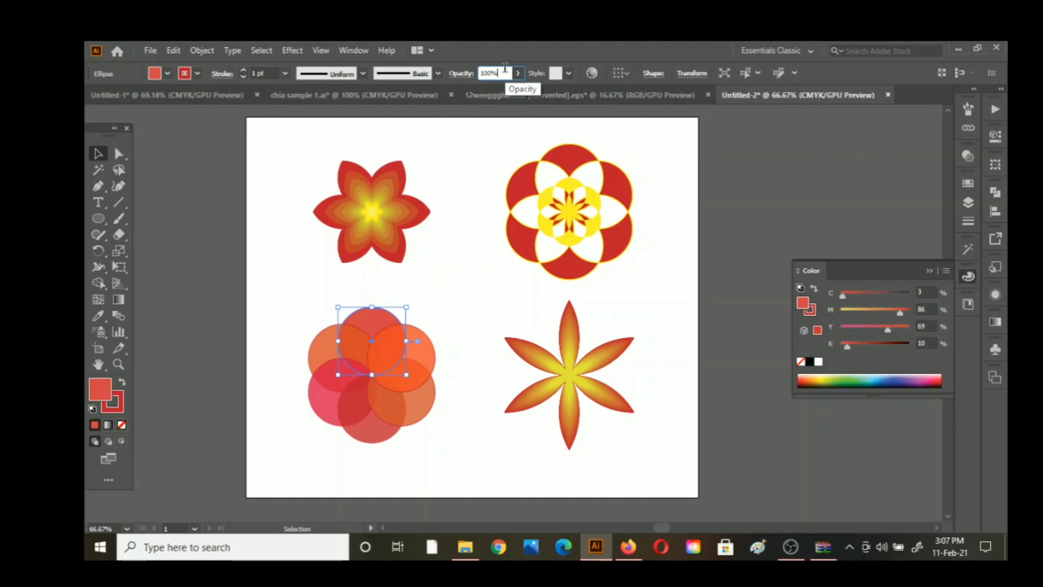
key("BackSpace")
key("BackSpace")
key("BackSpace")
key("BackSpace")
type("80")
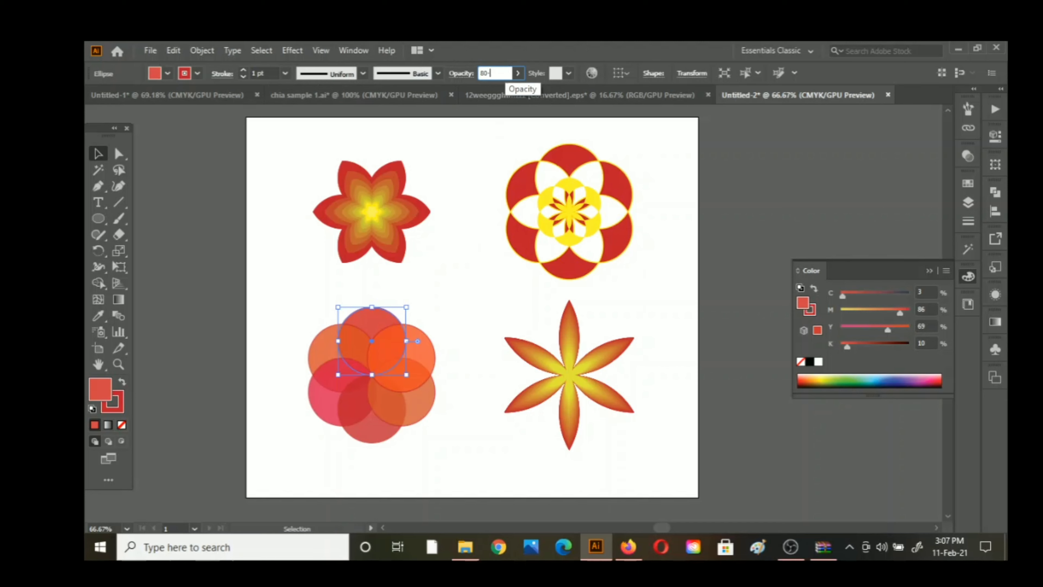
key("Escape")
Set the opacity of the top coral-red circle to 80%.
left_click(498, 73)
key("BackSpace")
key("BackSpace")
key("BackSpace")
key("BackSpace")
type("80")
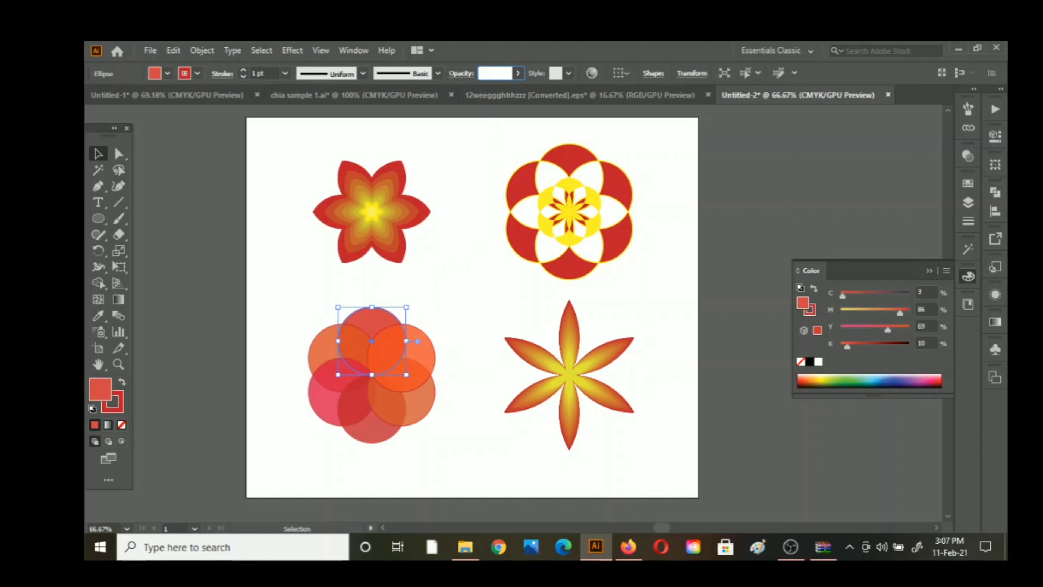
key("Return")
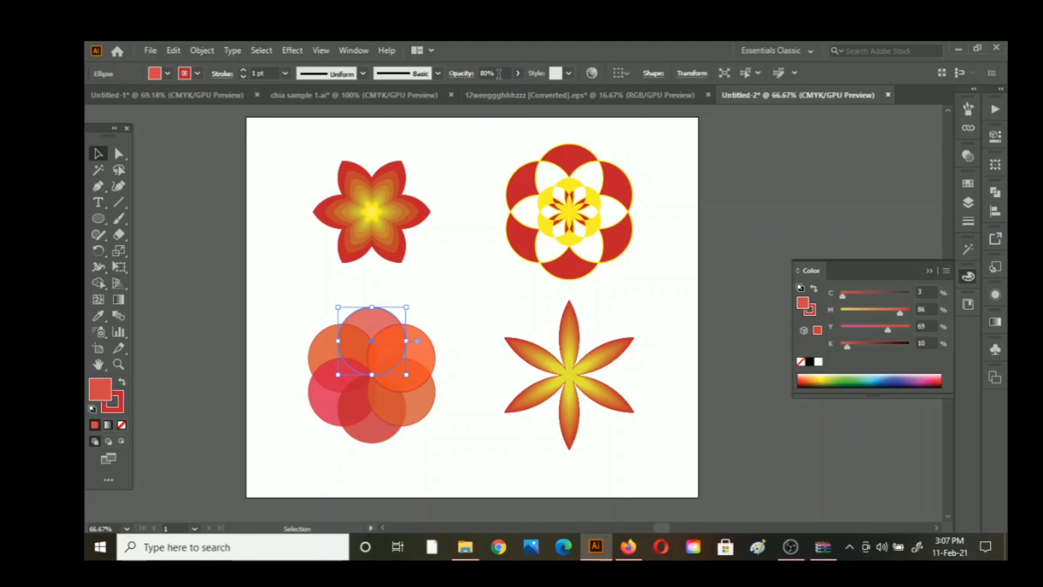
Cut out the six narrow inner petal overlaps around the centre of the lower-left circle flower with Shape Builder.
left_click(766, 180)
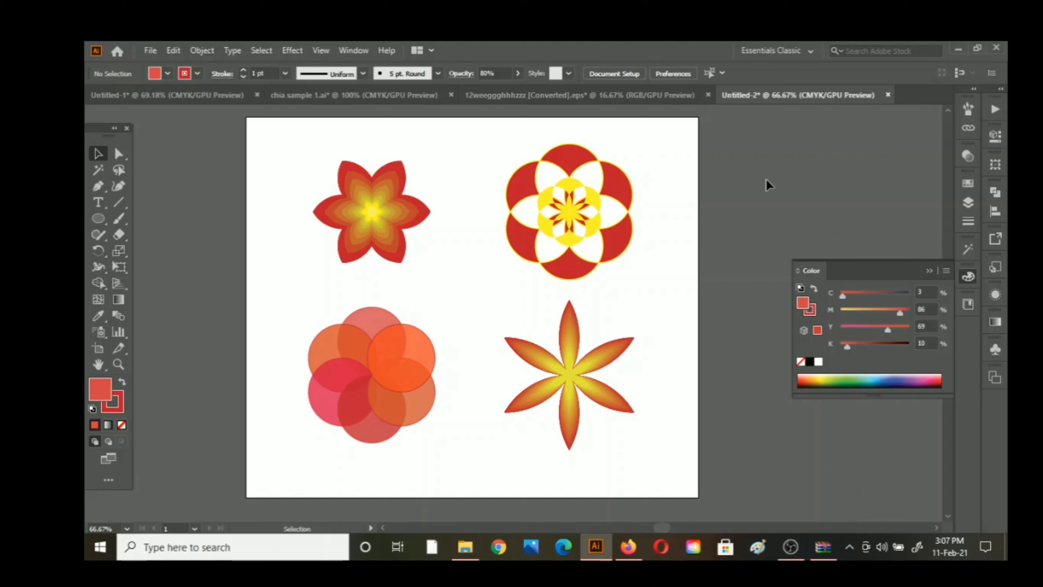
left_click_drag(289, 303, 432, 437)
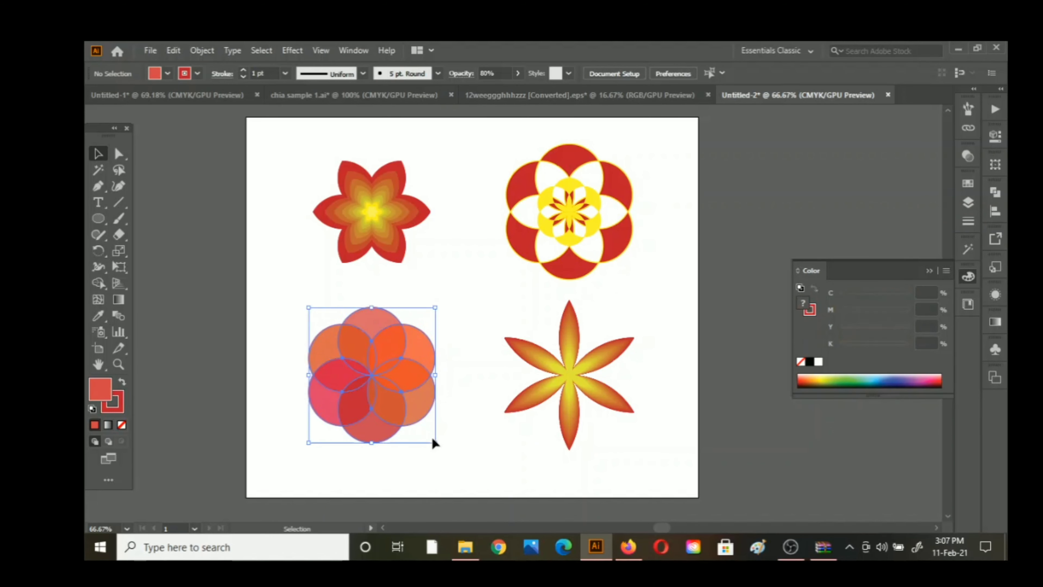
left_click(98, 283)
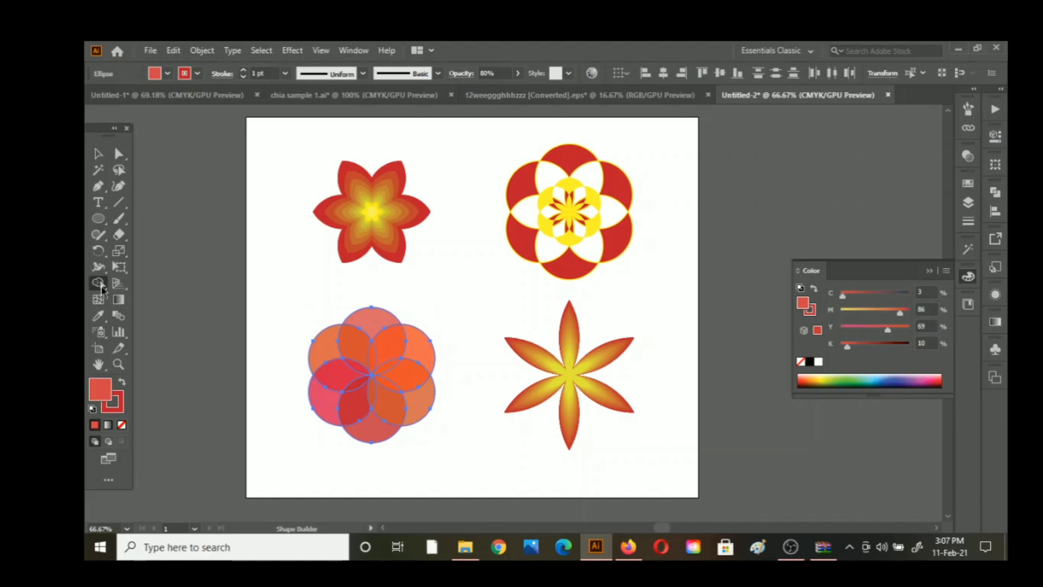
left_click(360, 369)
left_click(373, 356, "alt")
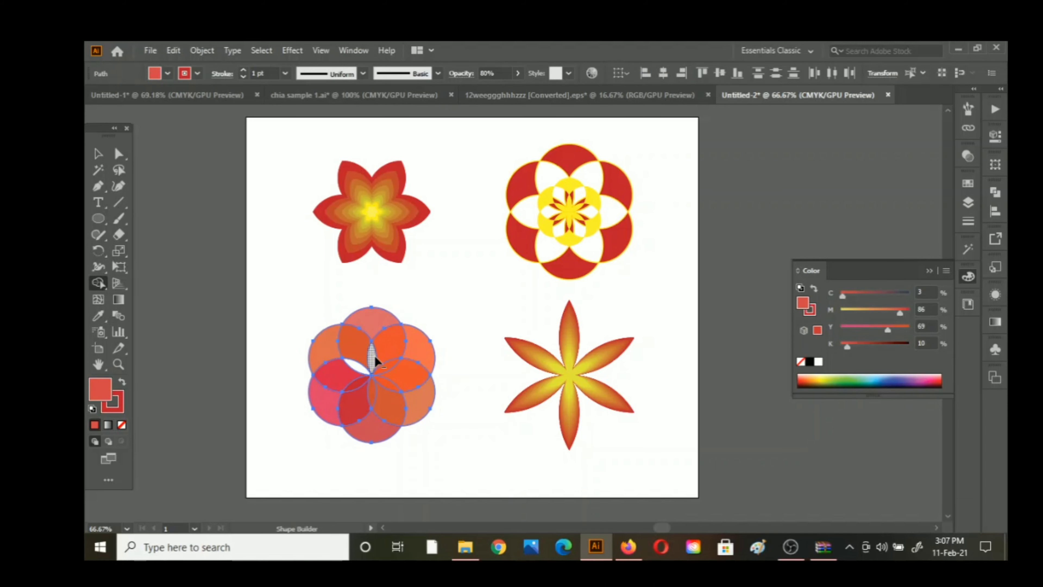
left_click(387, 371, "alt")
left_click(368, 393, "alt")
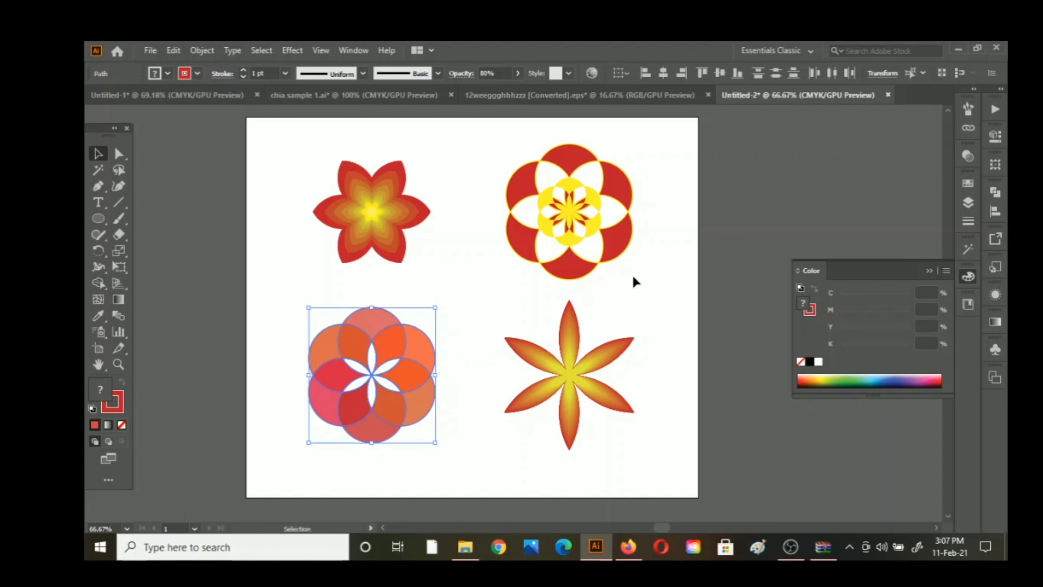
key("v")
left_click(744, 222)
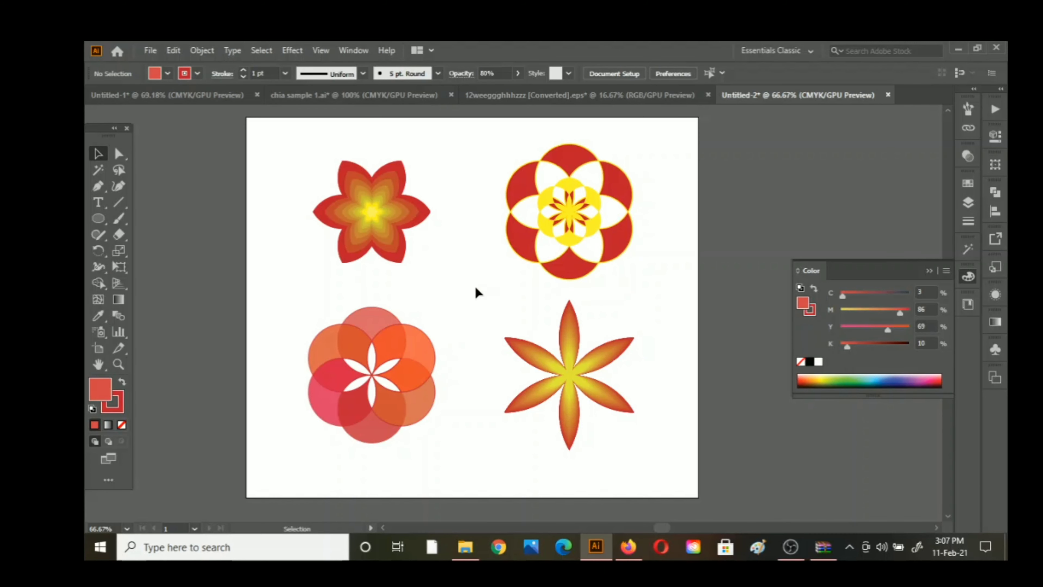
Change the stroke of the lower-left flower's upper-right orange circle to white.
left_click(423, 336)
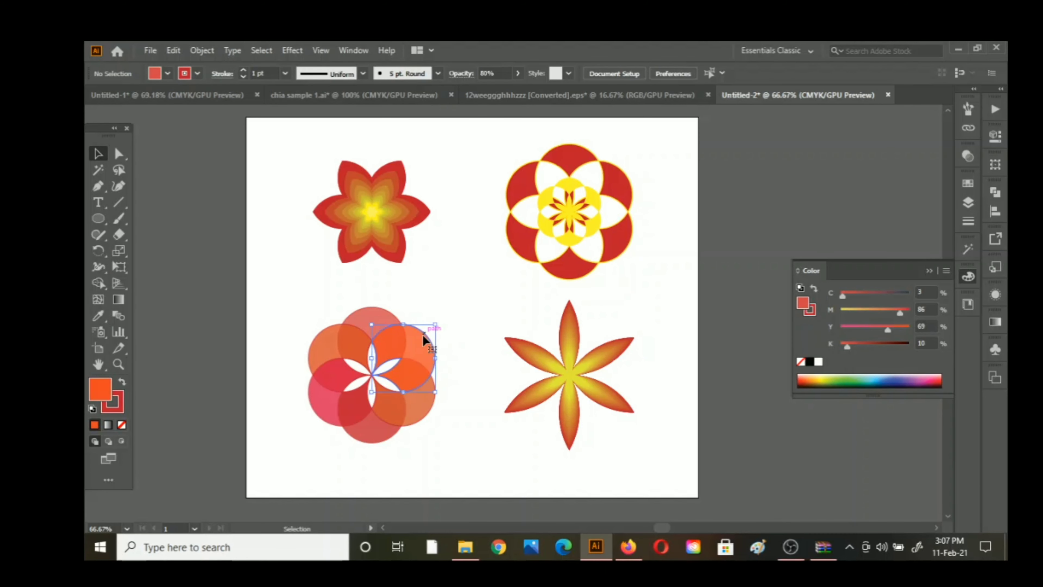
left_click(123, 410)
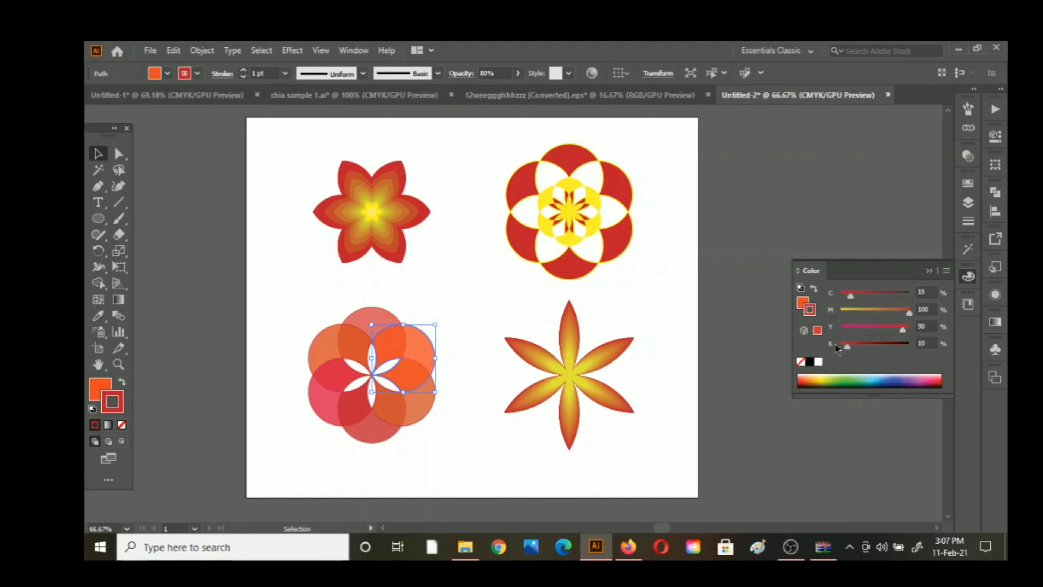
left_click(819, 362)
left_click(794, 256)
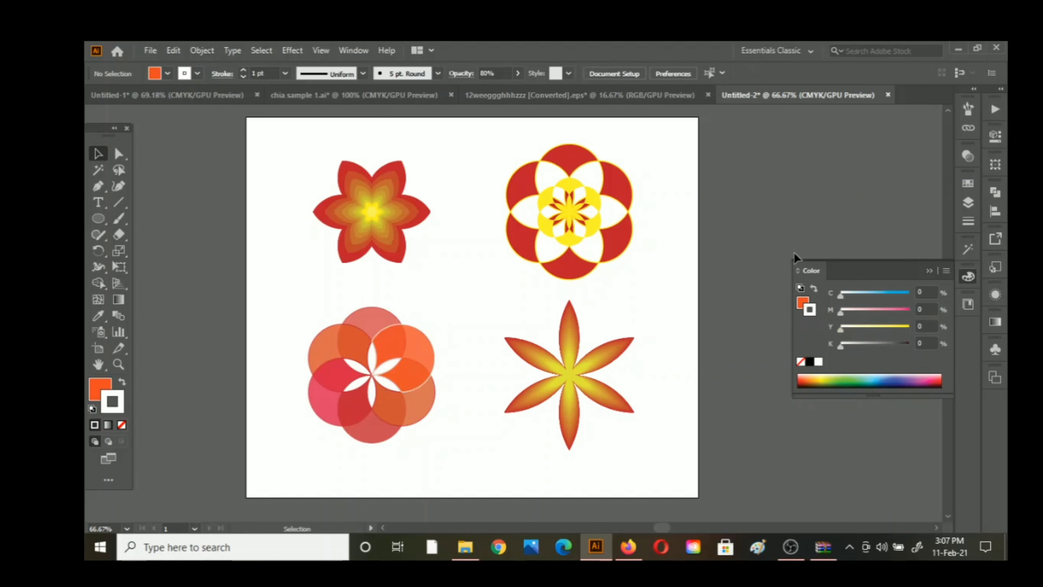
Apply a white stroke to all the shapes of the lower-left circle flower.
left_click(405, 404)
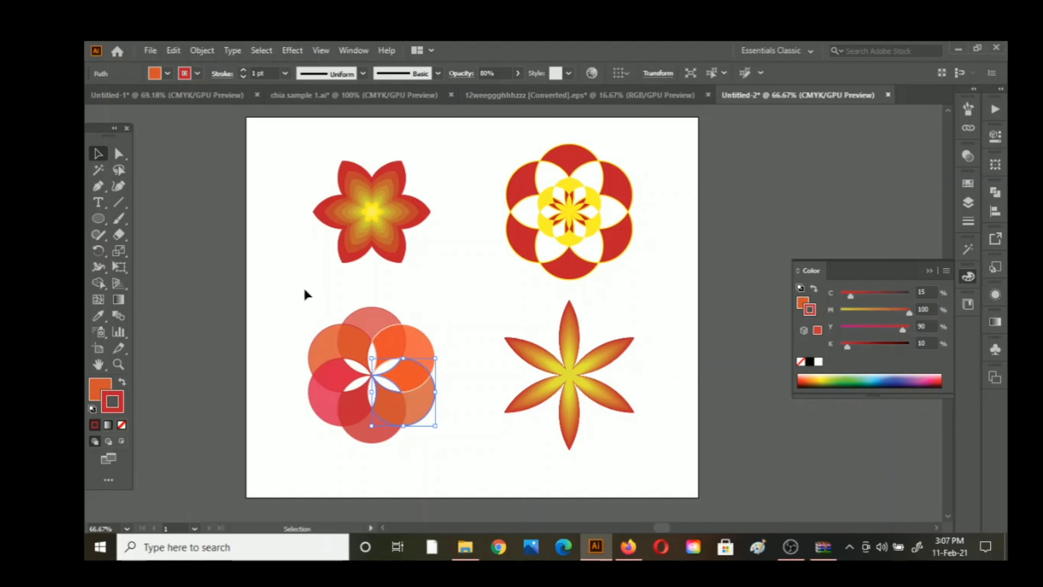
left_click_drag(305, 294, 424, 448)
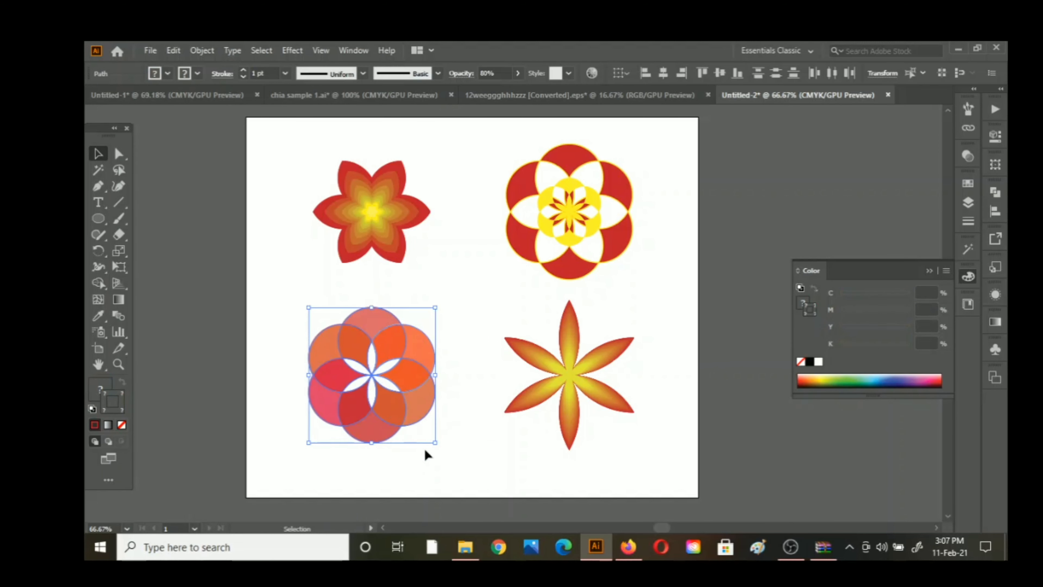
left_click(818, 363)
left_click(825, 171)
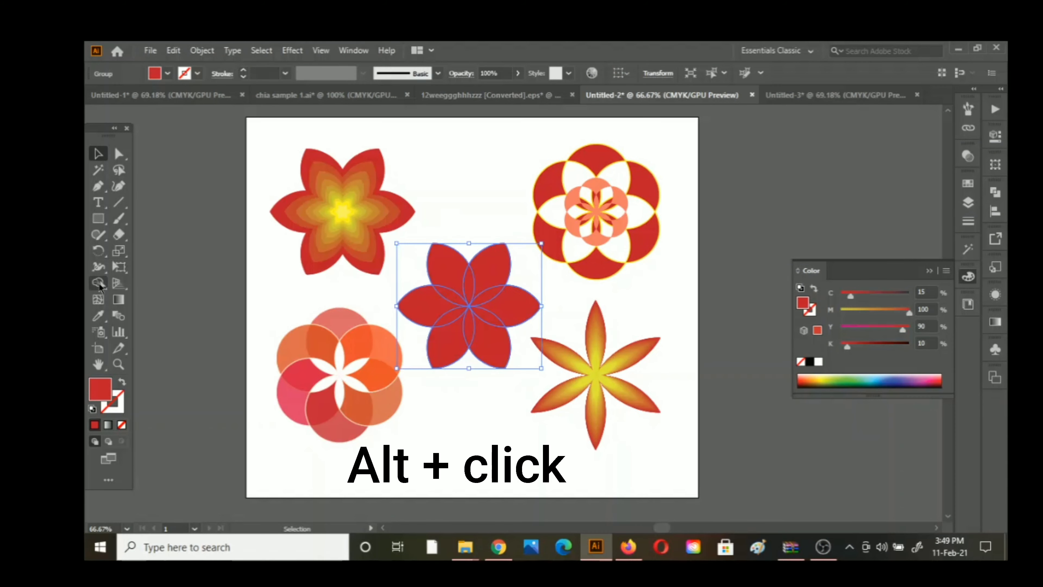
Cut out the six narrow overlaps between the petals of the central red flower with Shape Builder.
left_click(99, 284)
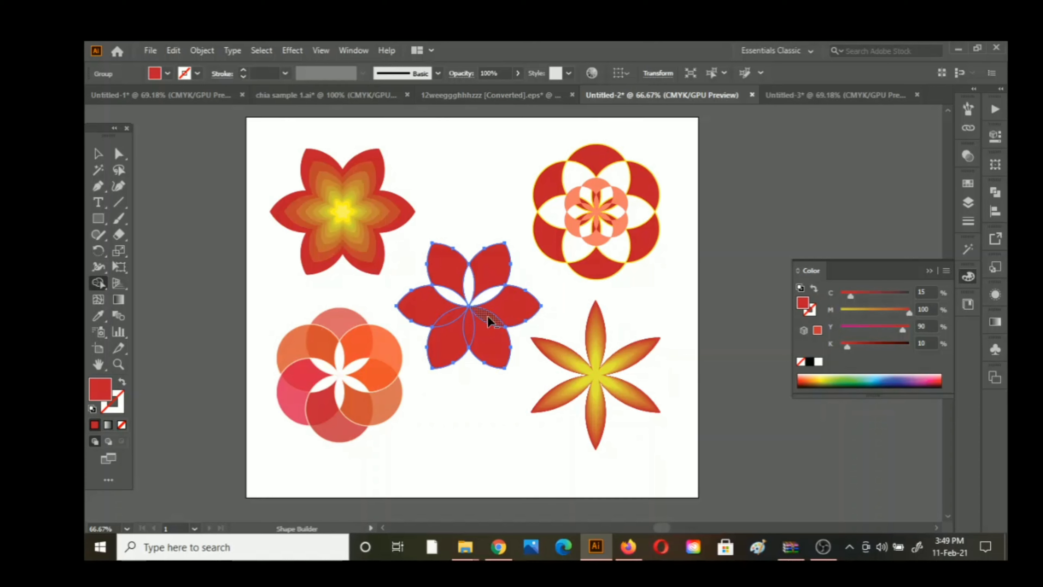
left_click(470, 331, "alt")
left_click(453, 320, "alt")
key("v")
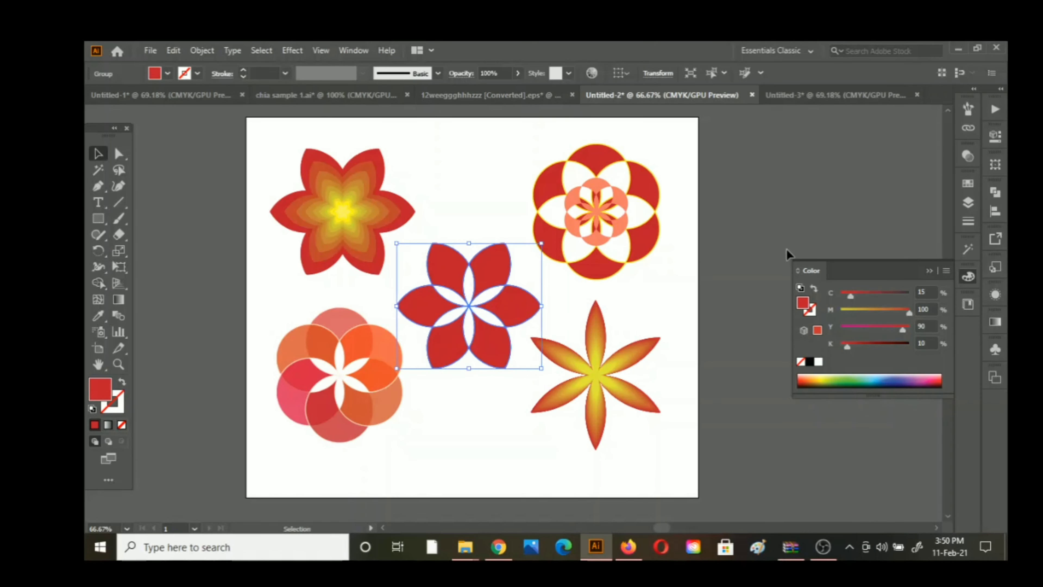
left_click(894, 329)
left_click(835, 164)
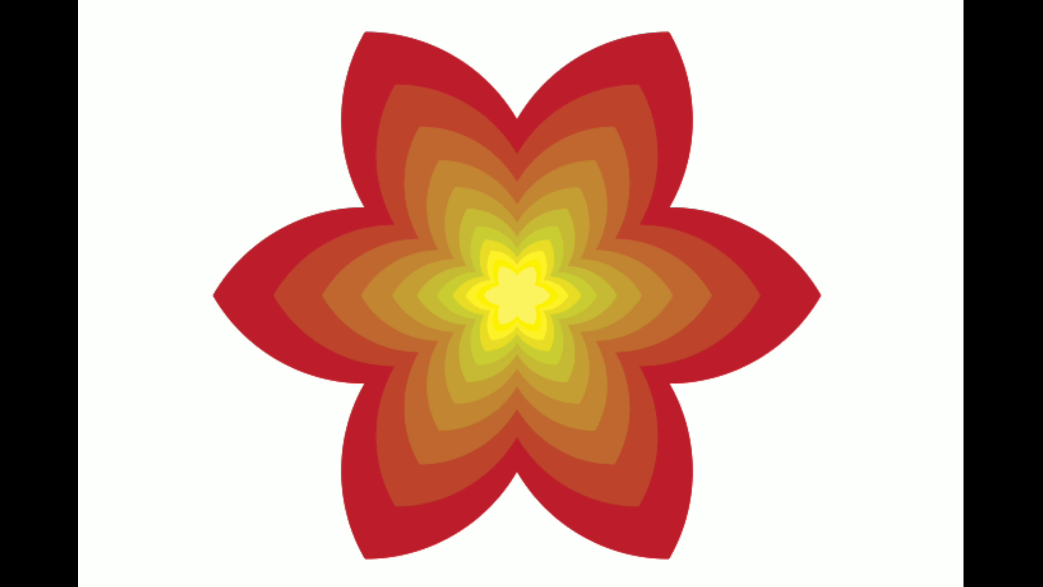